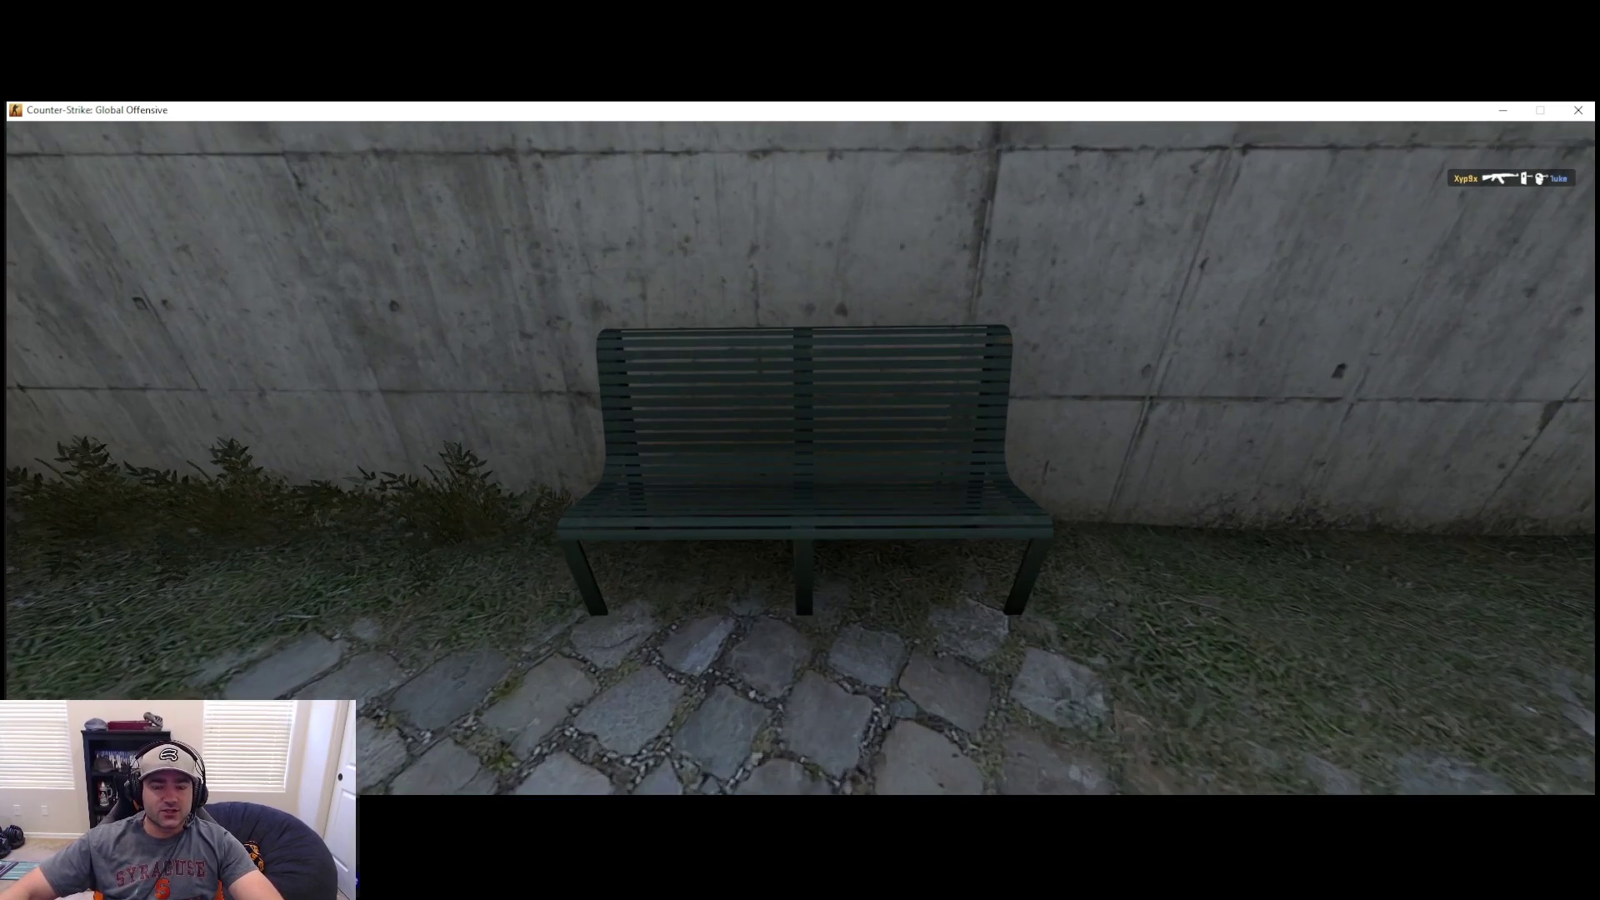
Open the developer console over the Overpass bench demo.
{"action": "key", "text": "grave"}
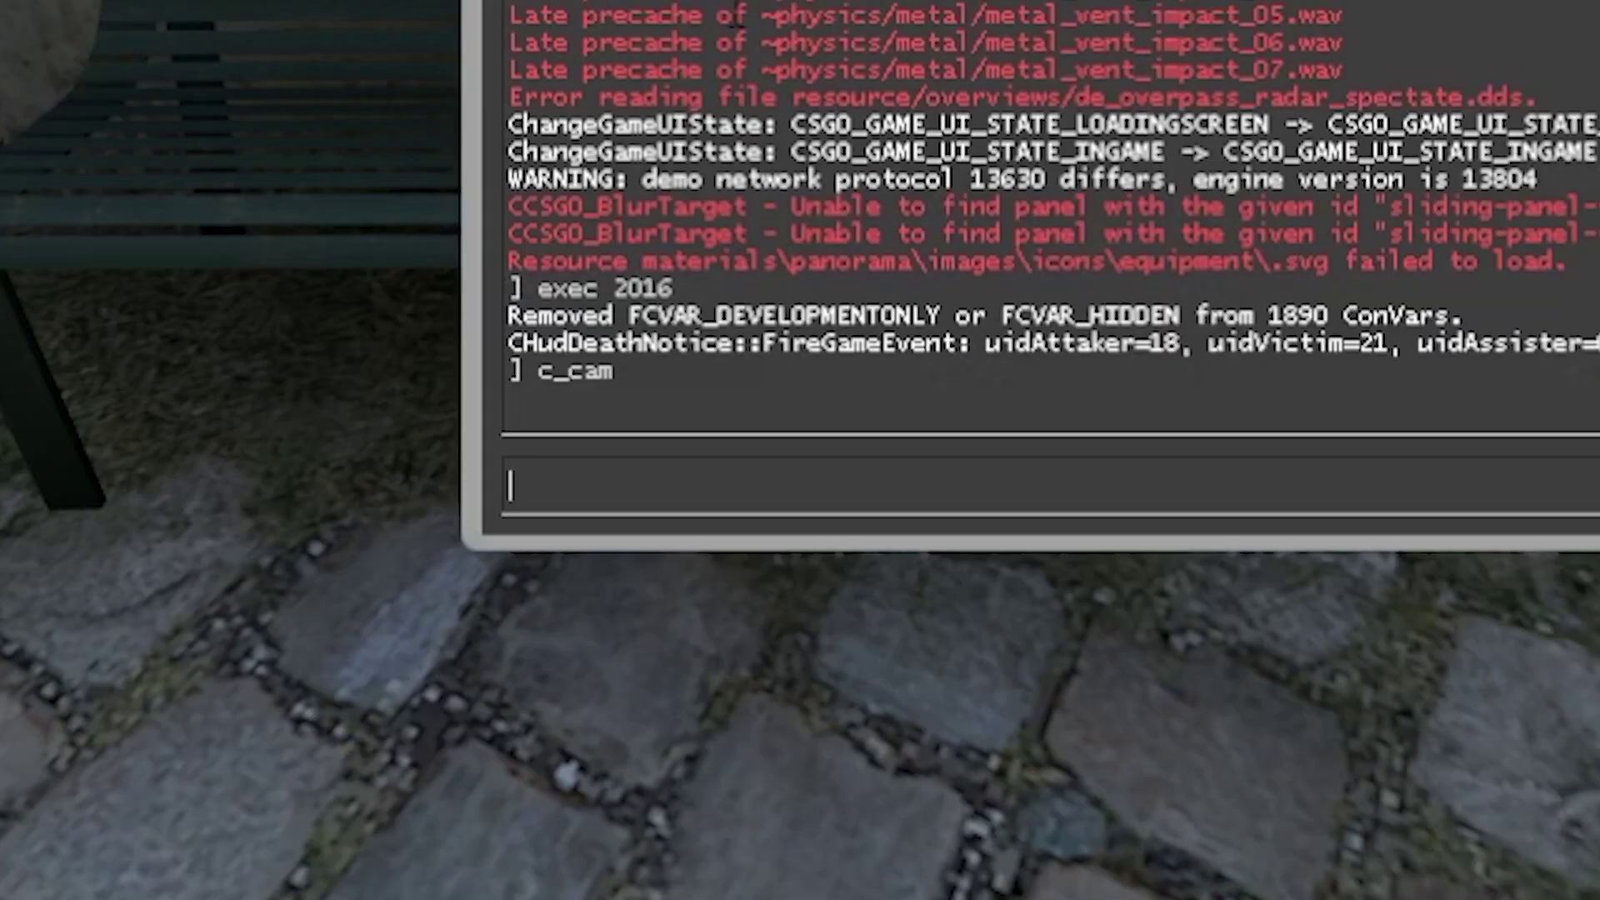
Add a matteWorld stream named W with mirv_streams add matteWorld W.
{"action": "type", "text": "mirv_streams"}
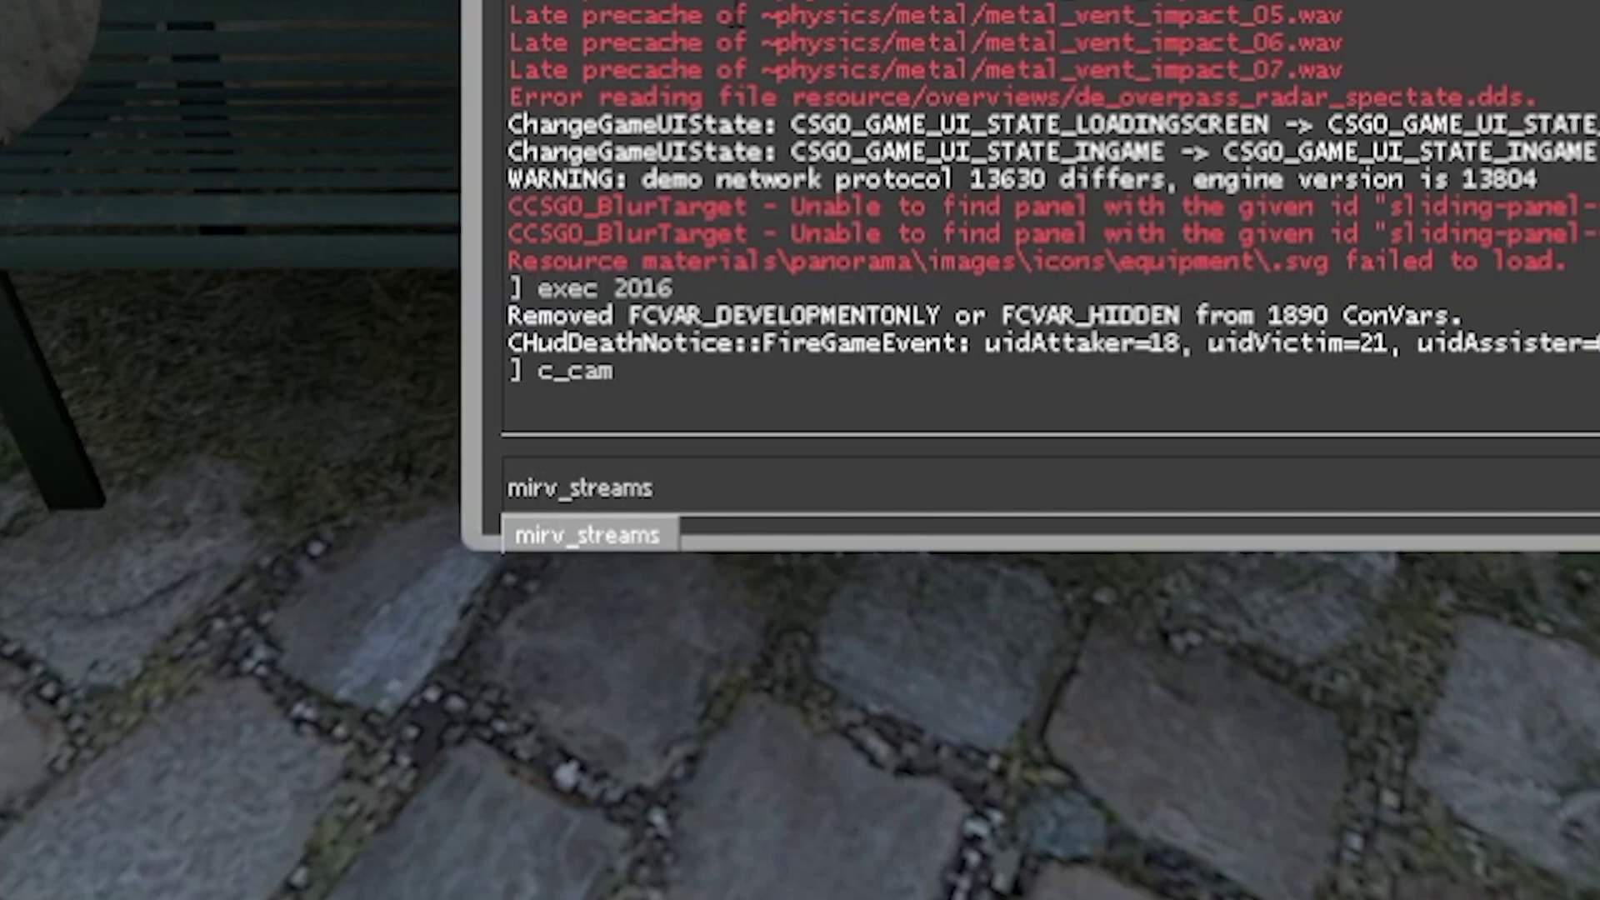
{"action": "type", "text": "add ma"}
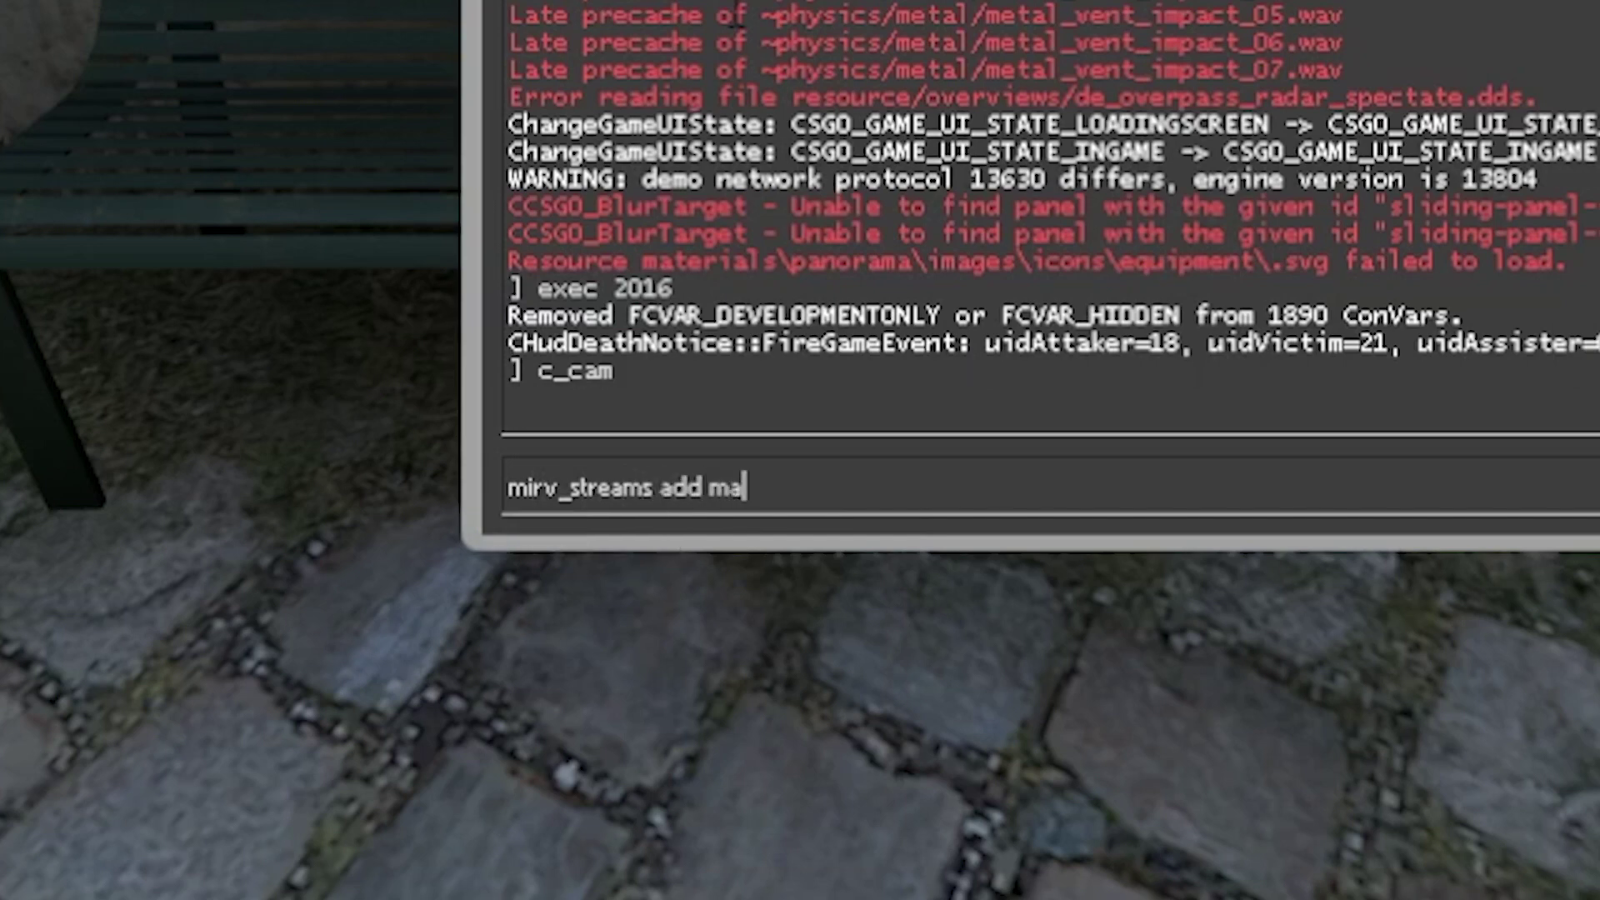
{"action": "type", "text": "tteWorld "}
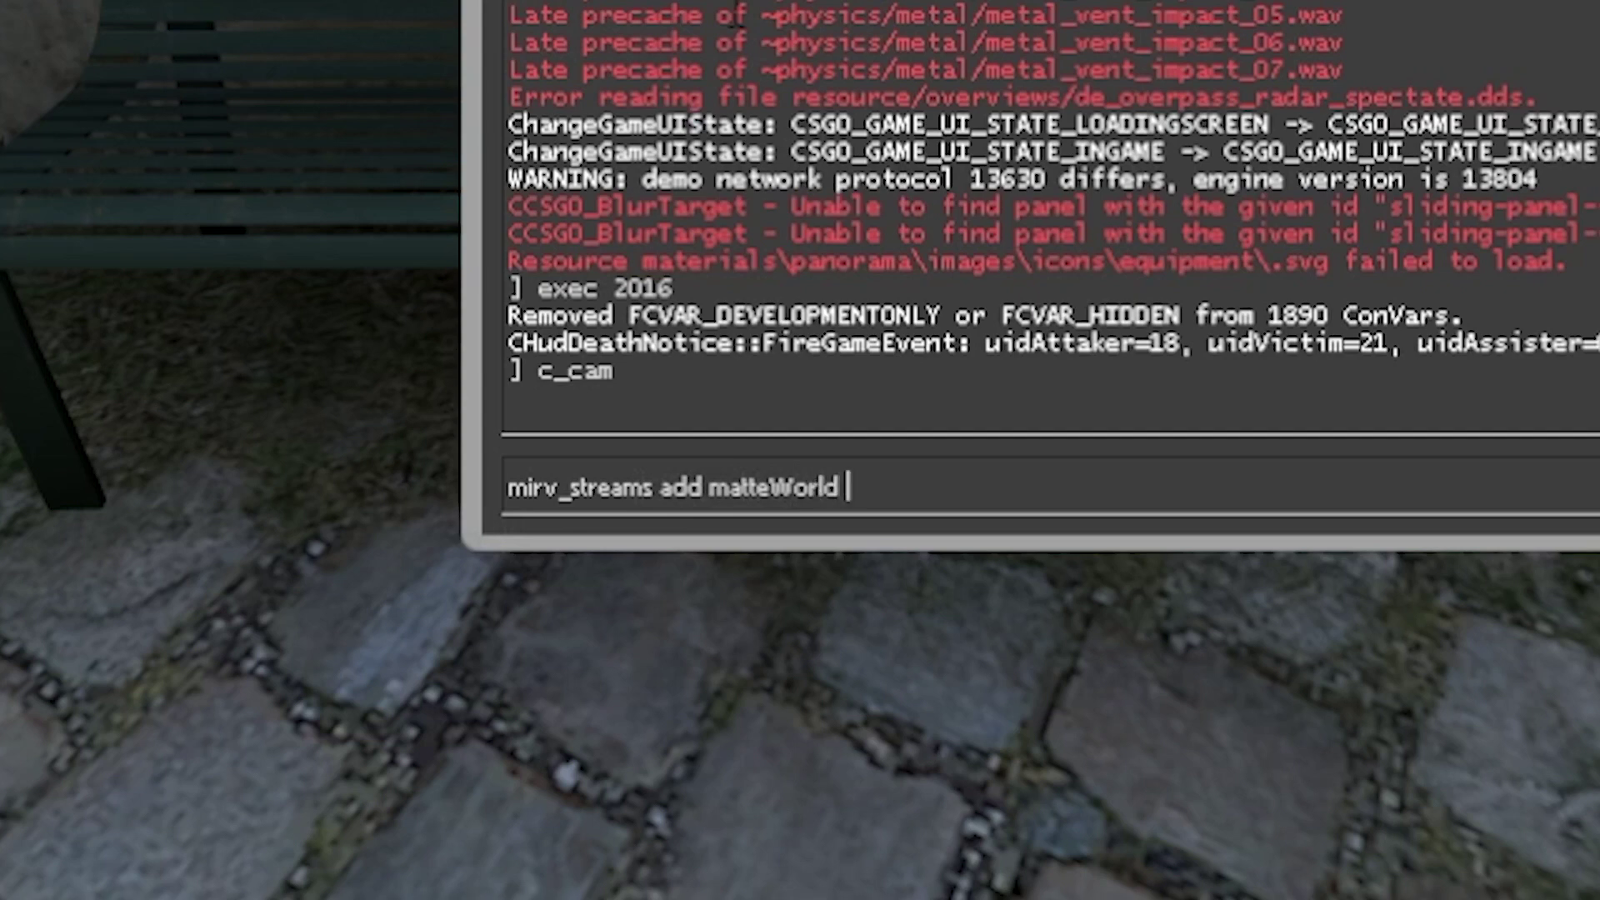
{"action": "type", "text": "QW"}
{"action": "key", "text": "BackSpace"}
{"action": "key", "text": "BackSpace"}
{"action": "type", "text": "W"}
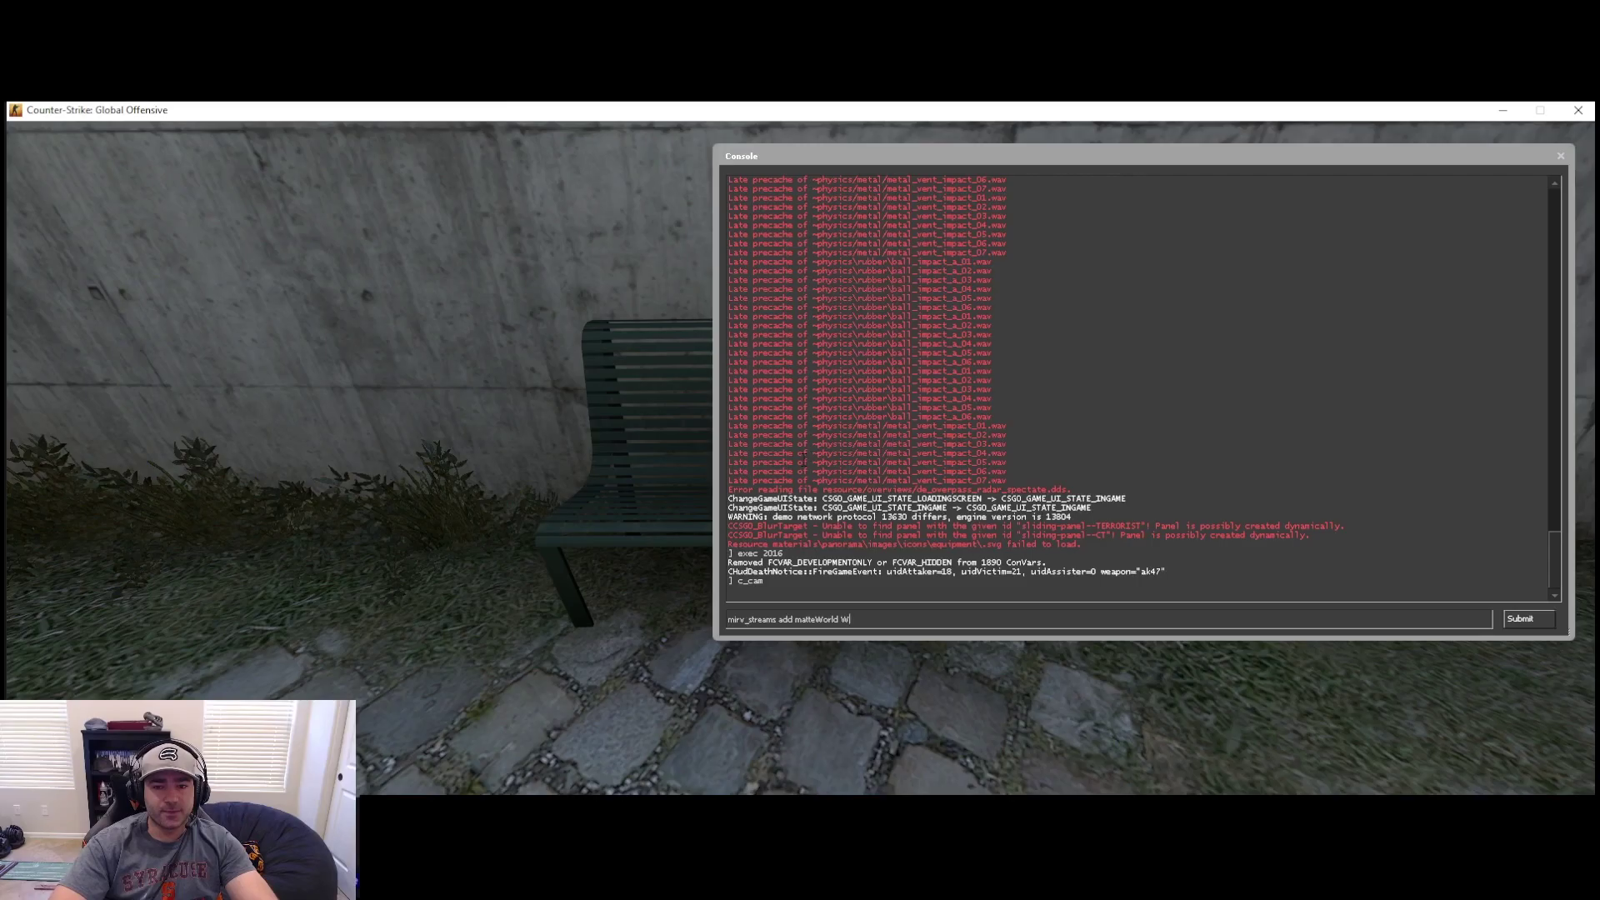
{"action": "key", "text": "Return"}
Run mirv_streams print and check that W is recording with no preview.
{"action": "type", "text": "m"}
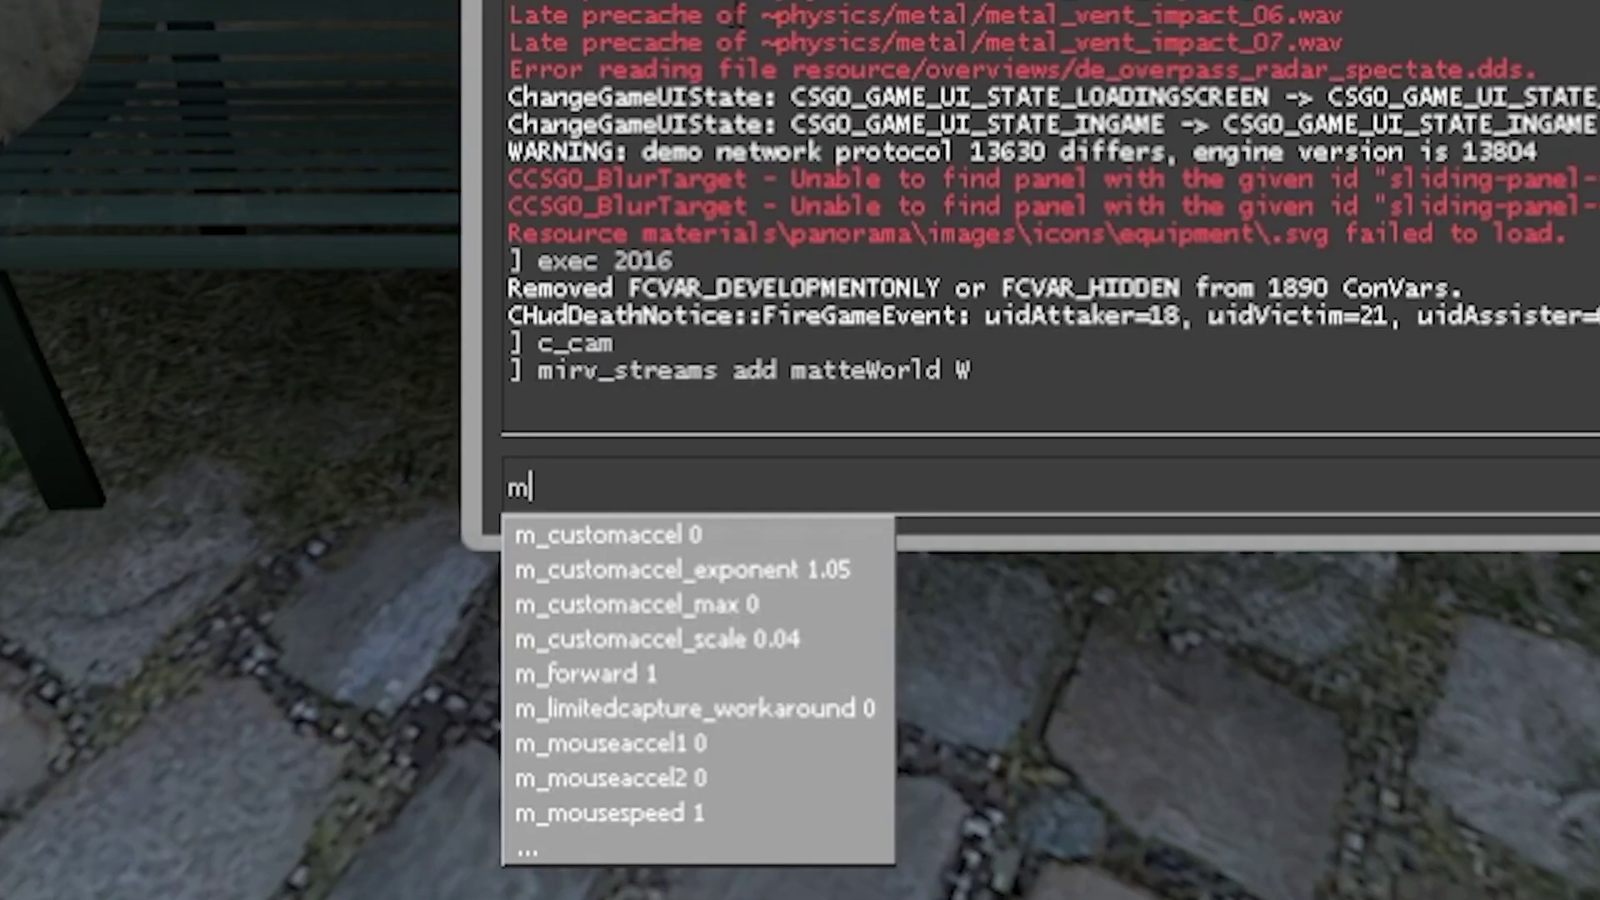
{"action": "type", "text": "irv_streams"}
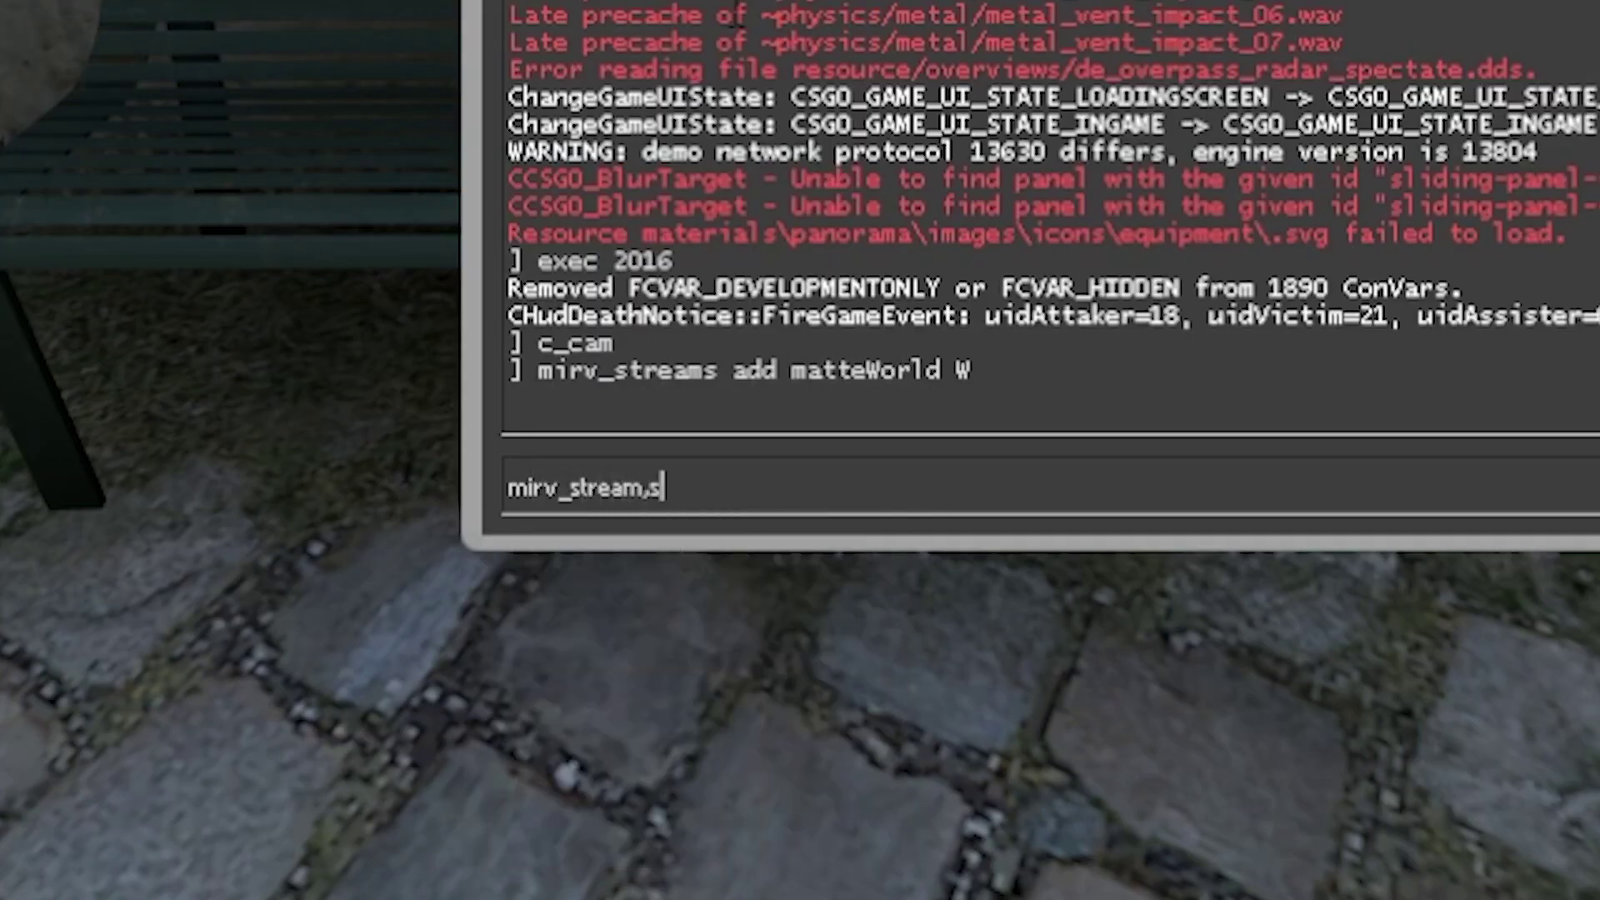
{"action": "type", "text": " print"}
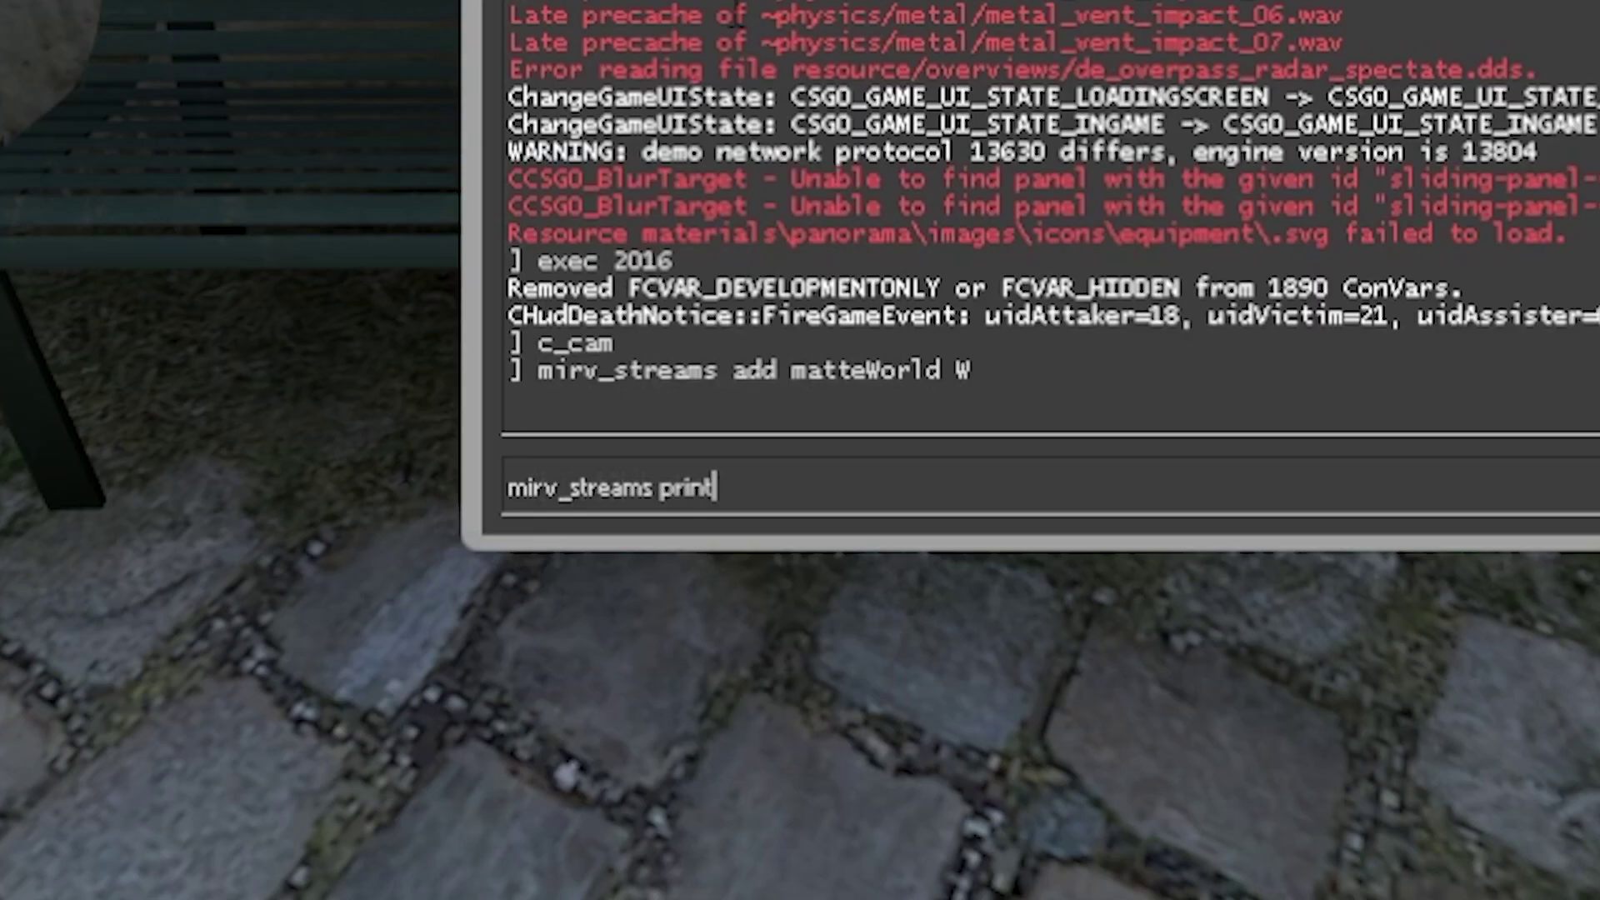
{"action": "key", "text": "Return"}
{"action": "left_click_drag", "start_coordinate": [524, 343], "coordinate": [988, 342]}
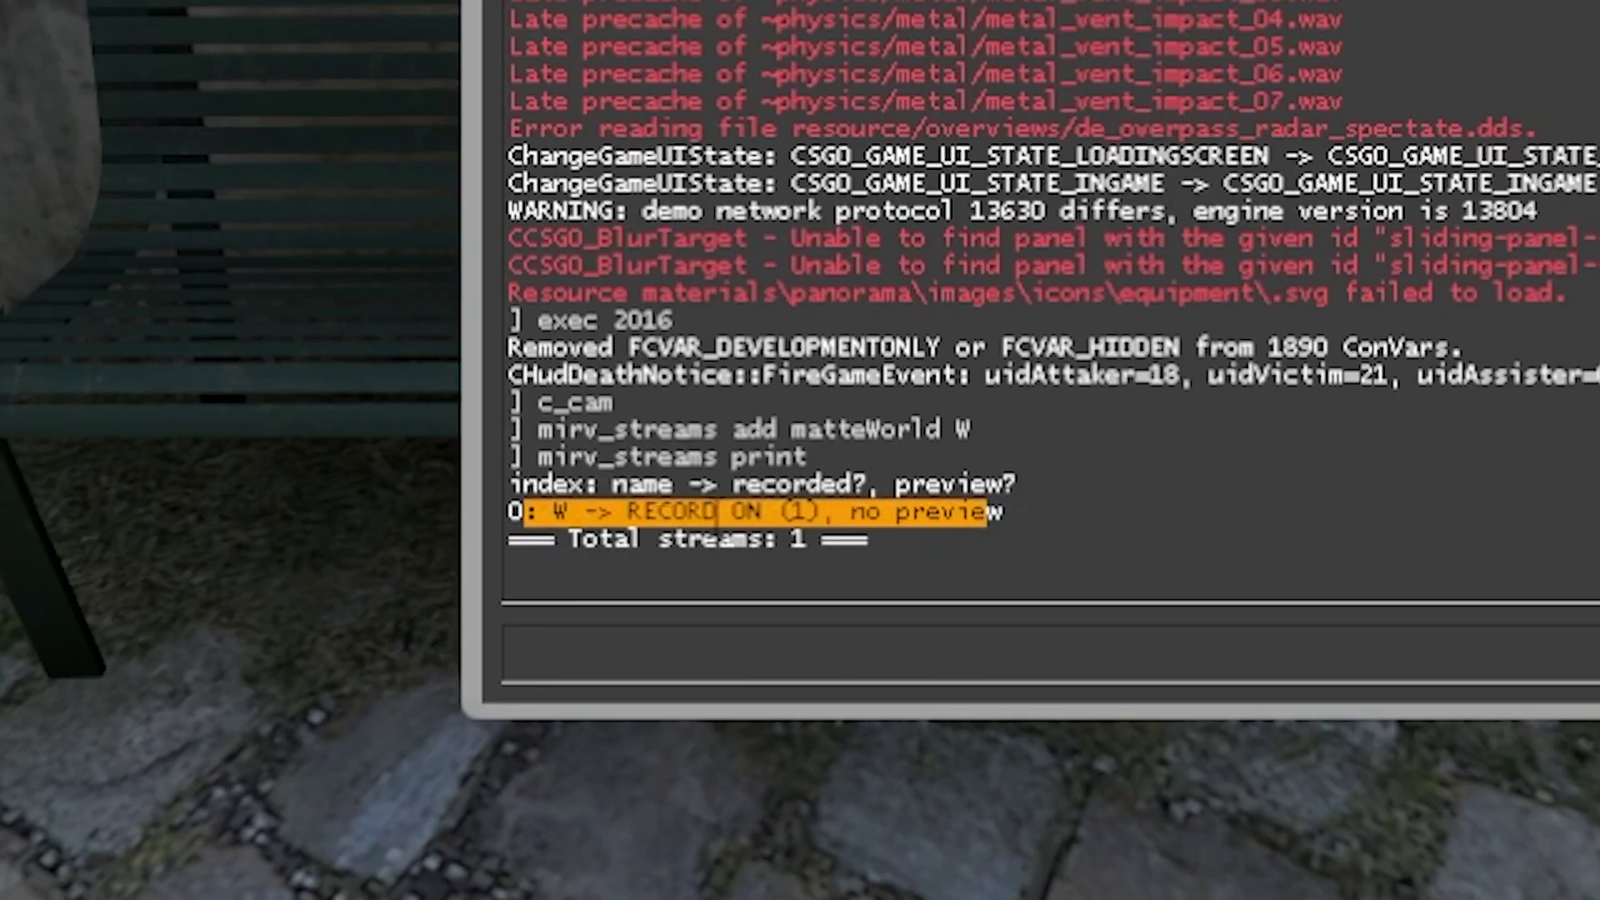
{"action": "left_click", "coordinate": [623, 550]}
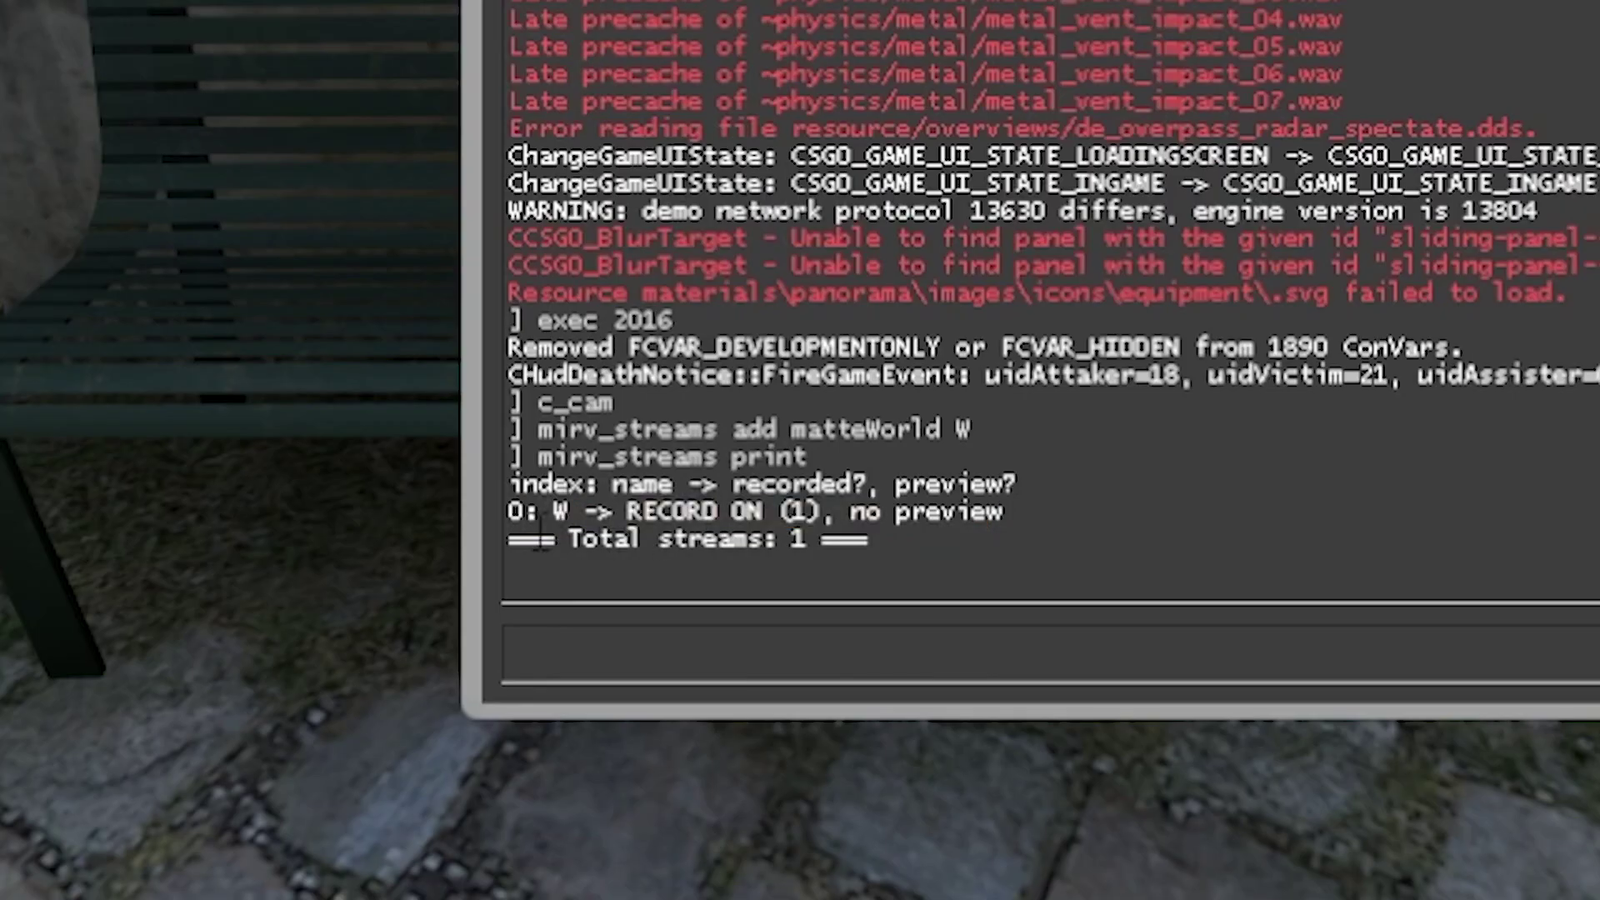
{"action": "left_click_drag", "start_coordinate": [1005, 511], "coordinate": [836, 511]}
{"action": "left_click", "coordinate": [771, 592]}
{"action": "left_click", "coordinate": [758, 658]}
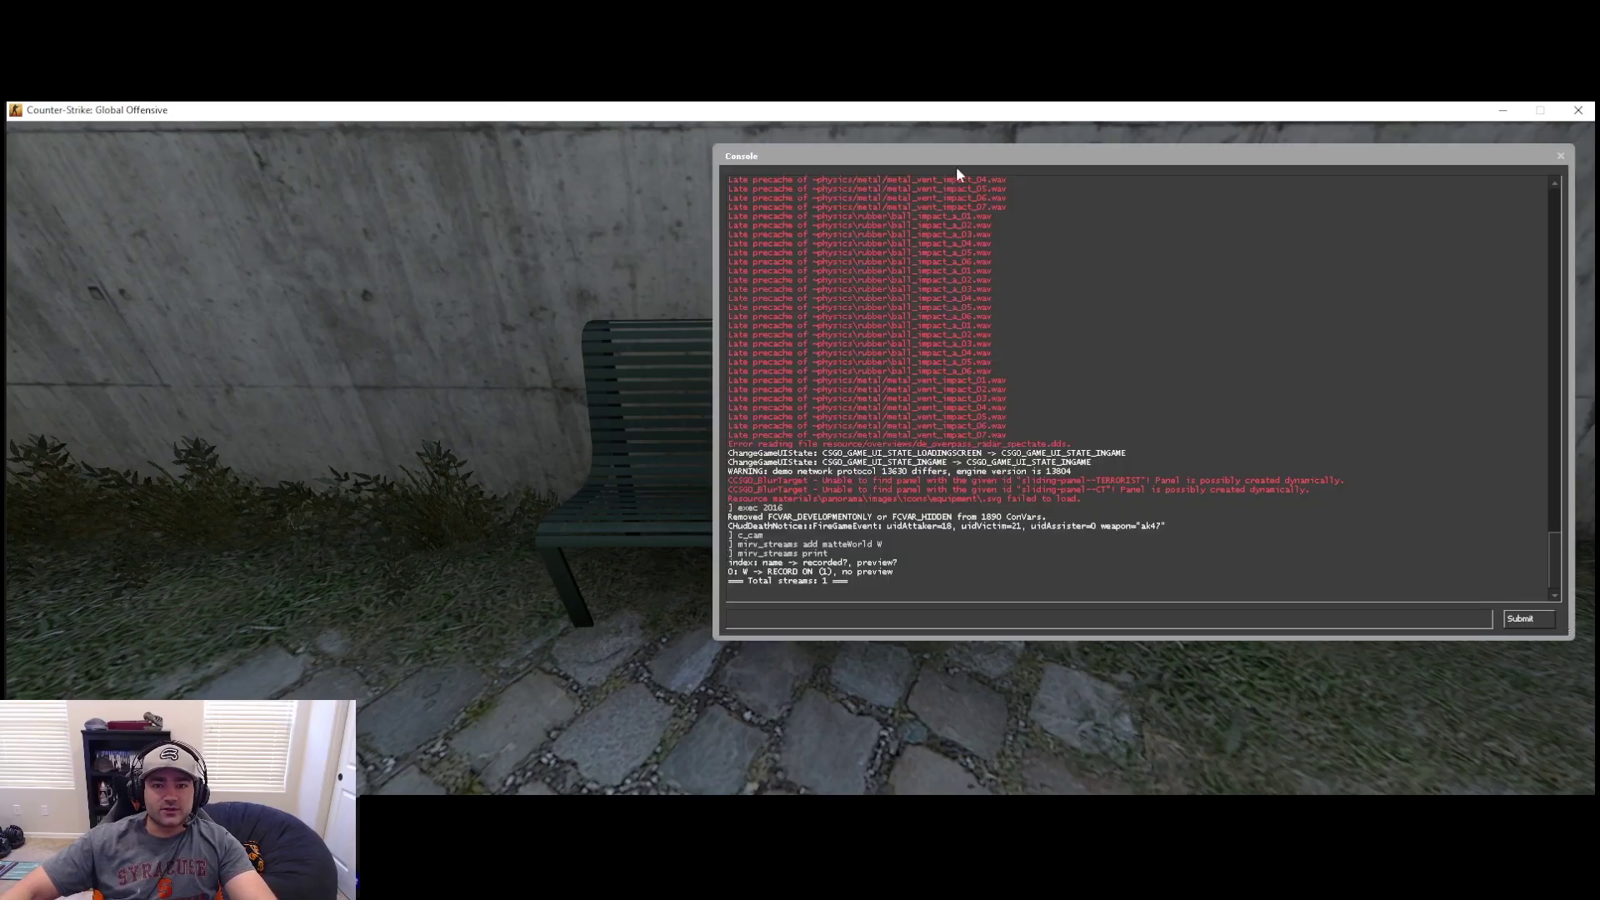
Move the console right to uncover the bench and run mirv_streams preview W.
{"action": "left_click_drag", "start_coordinate": [957, 174], "coordinate": [1361, 181]}
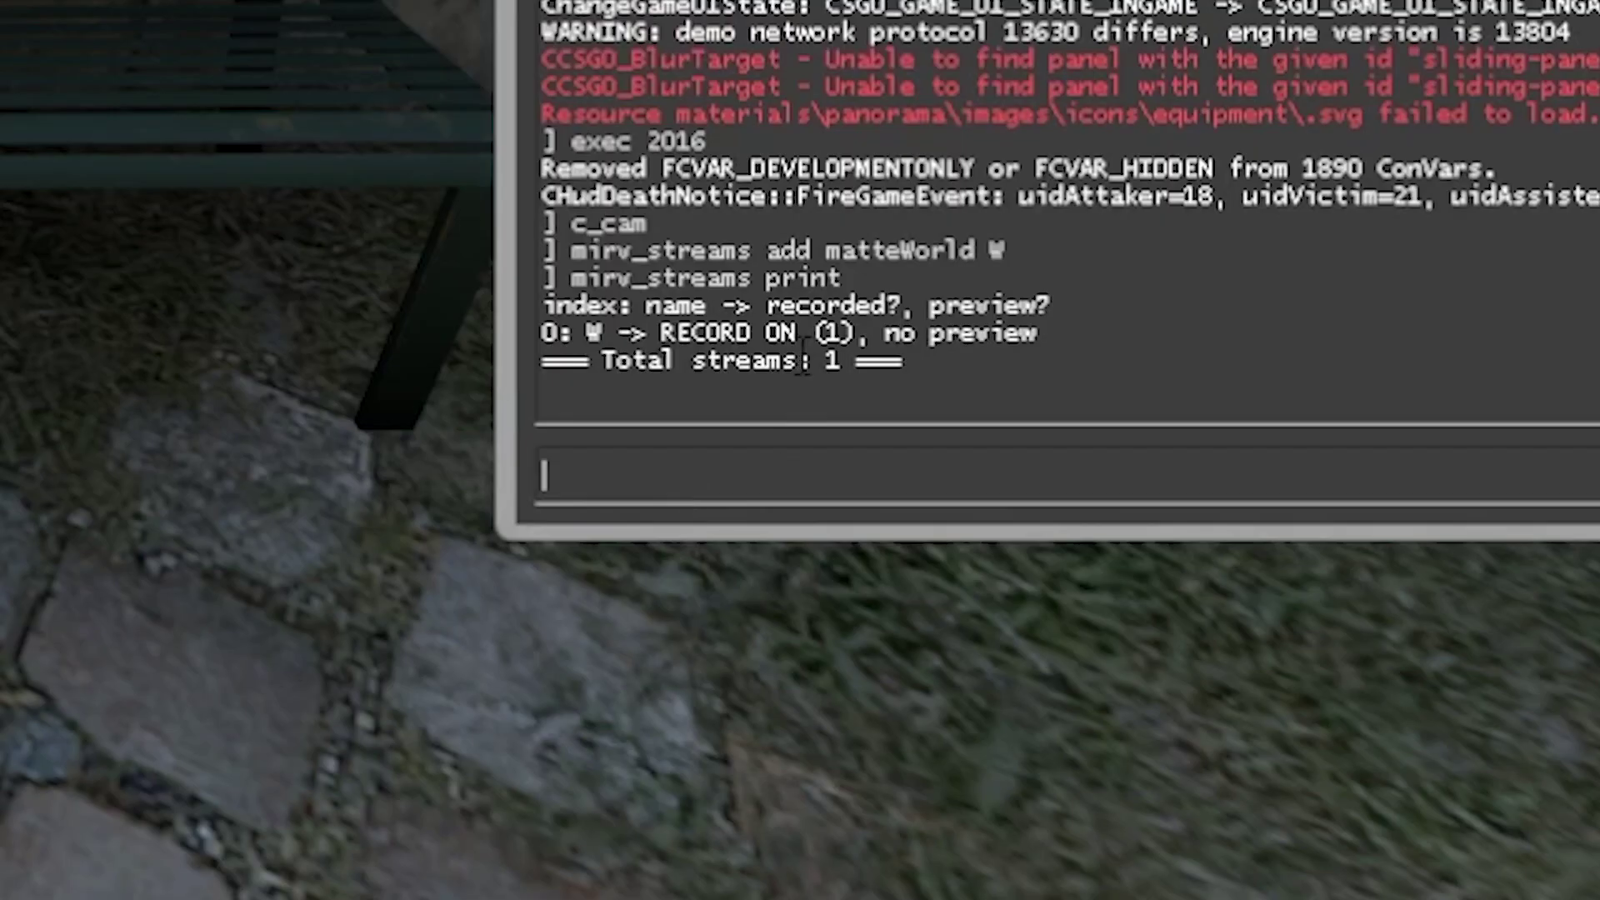
{"action": "type", "text": "mirv_str"}
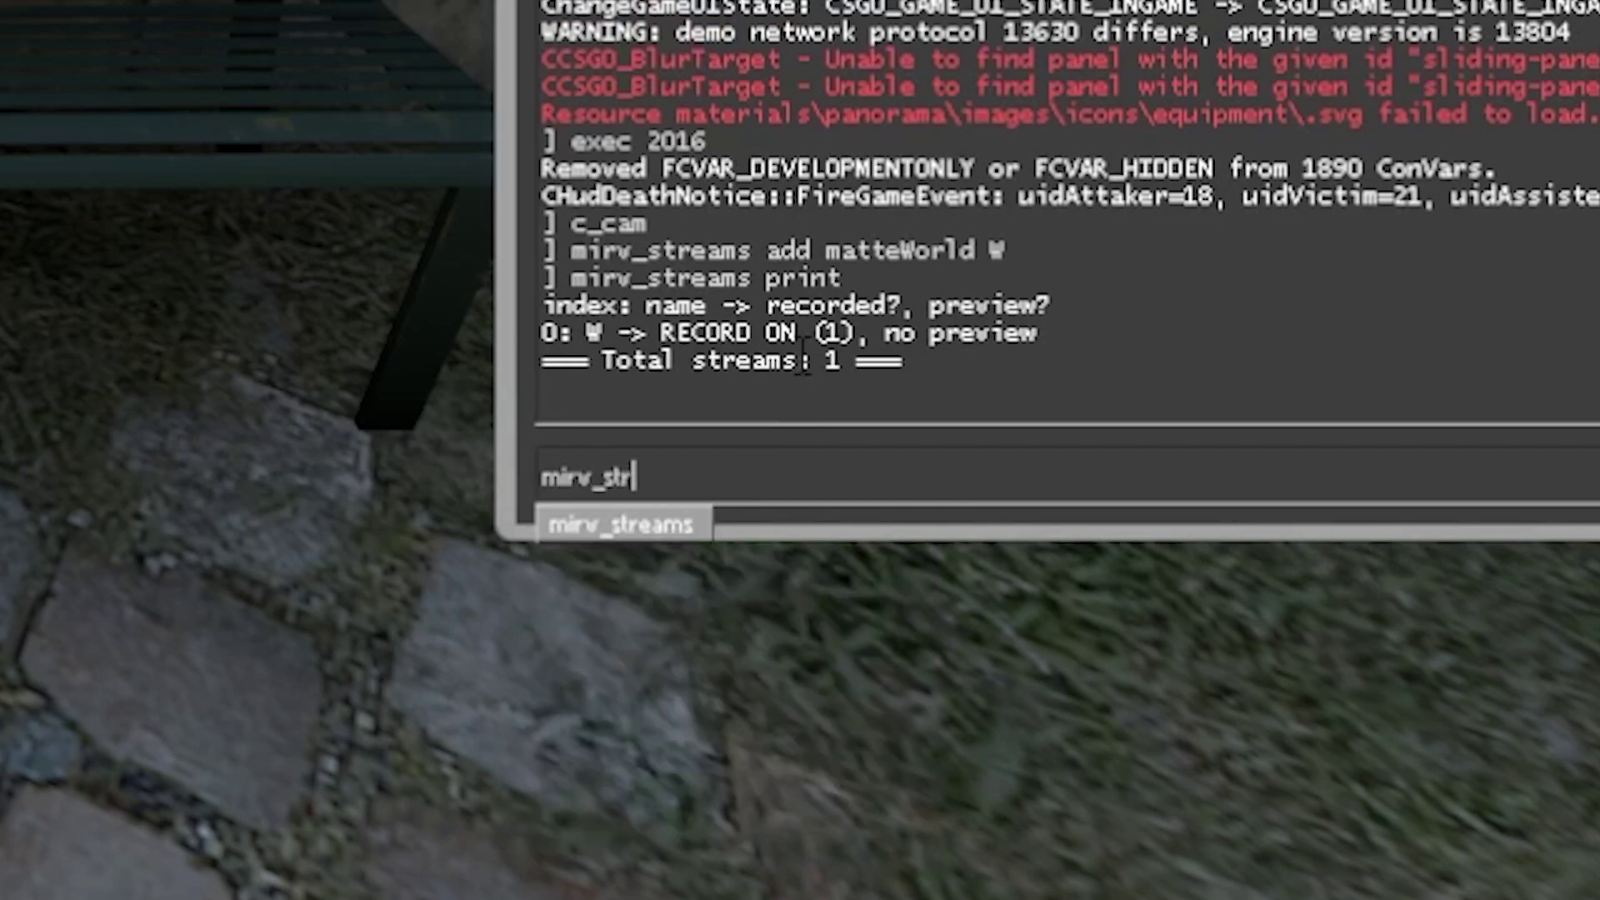
{"action": "type", "text": "eams preview W"}
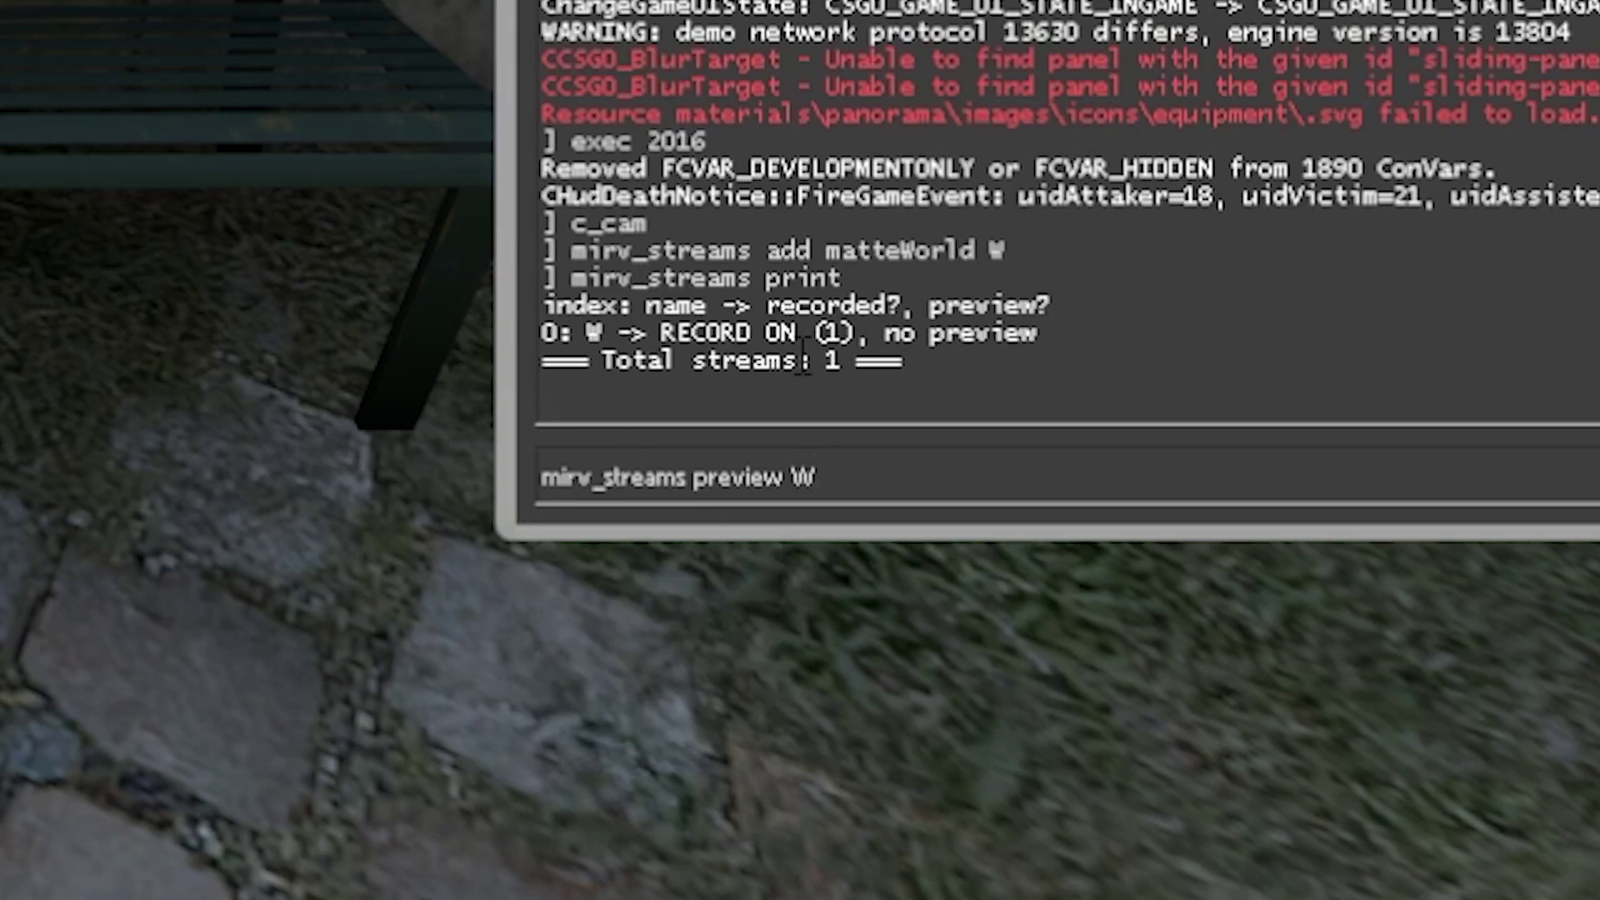
{"action": "key", "text": "Return"}
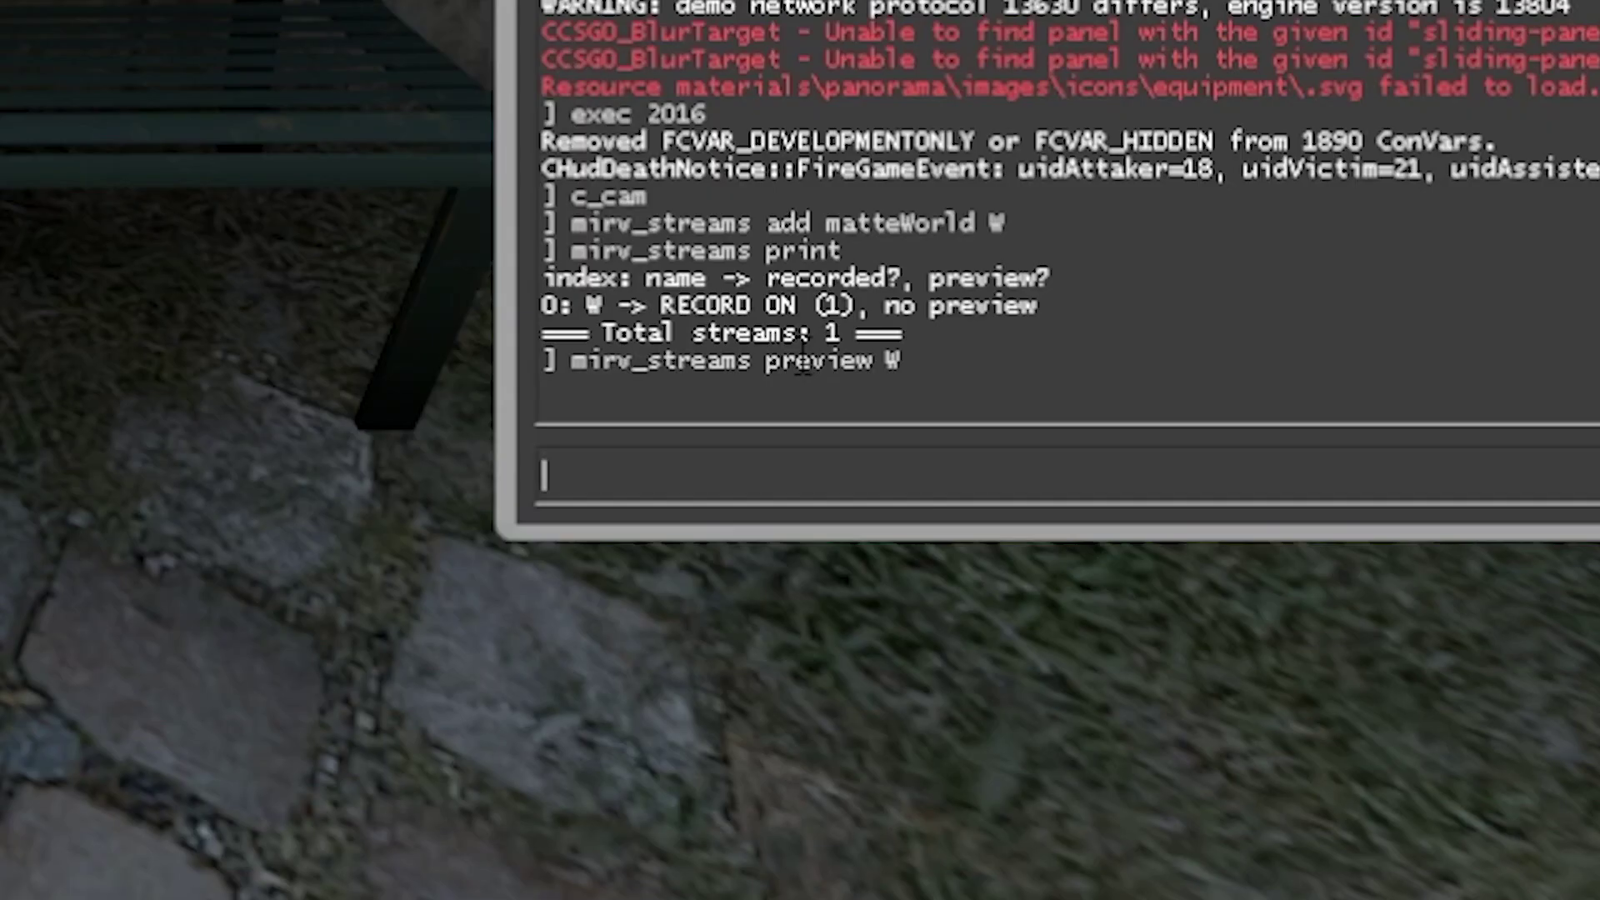
Show the help for mirv_streams and for mirv_streams edit.
{"action": "type", "text": "mirv_"}
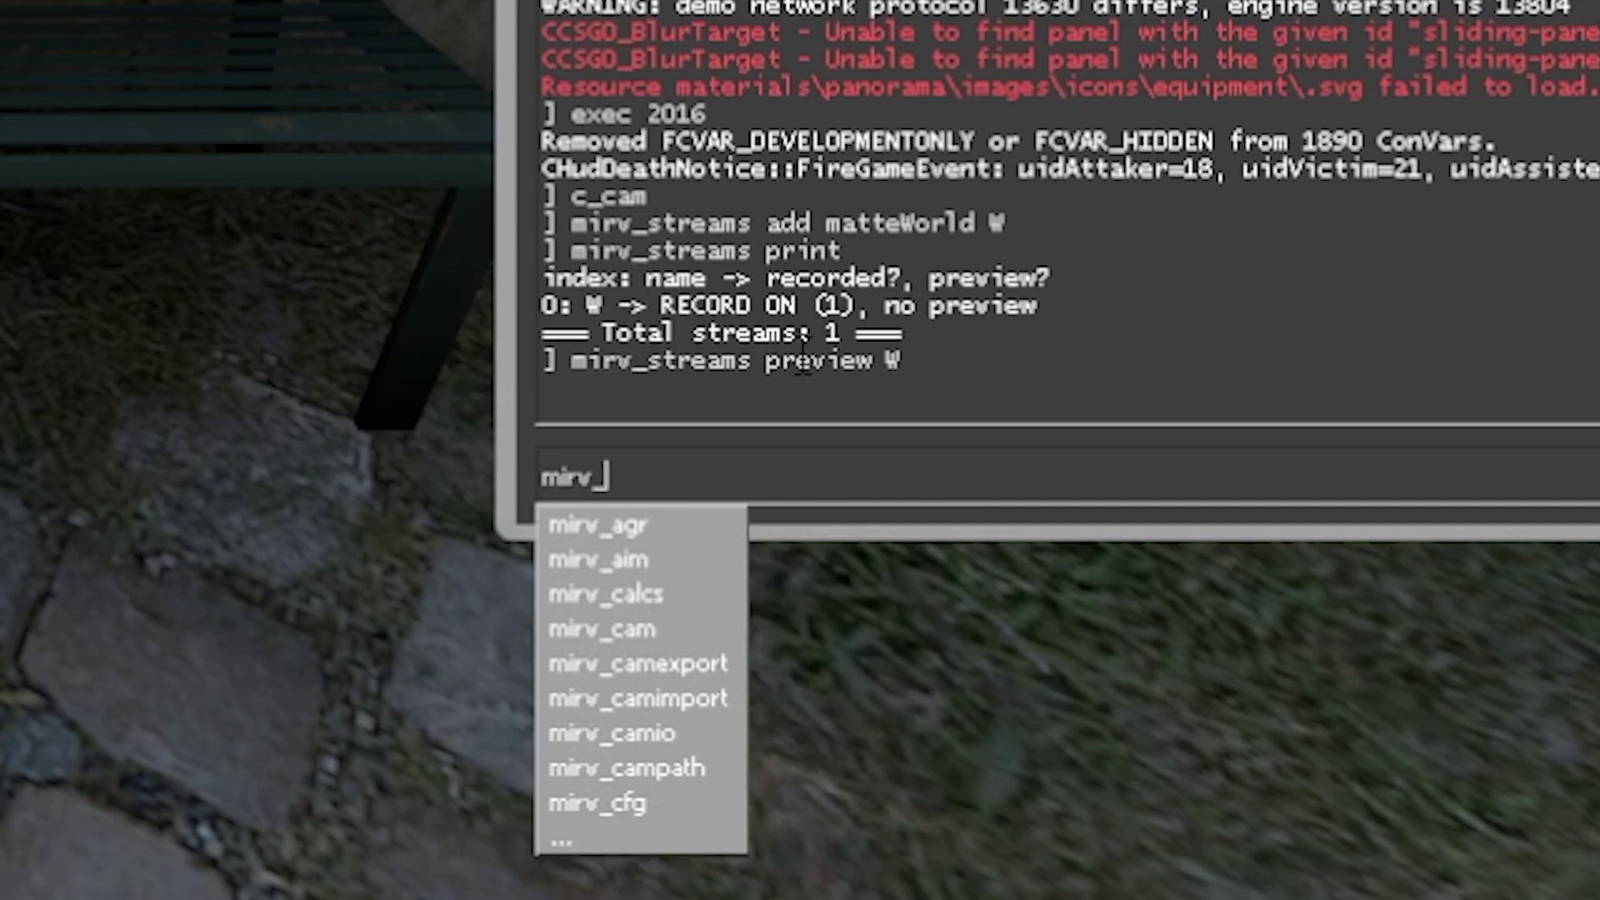
{"action": "type", "text": "streamsd"}
{"action": "key", "text": "BackSpace"}
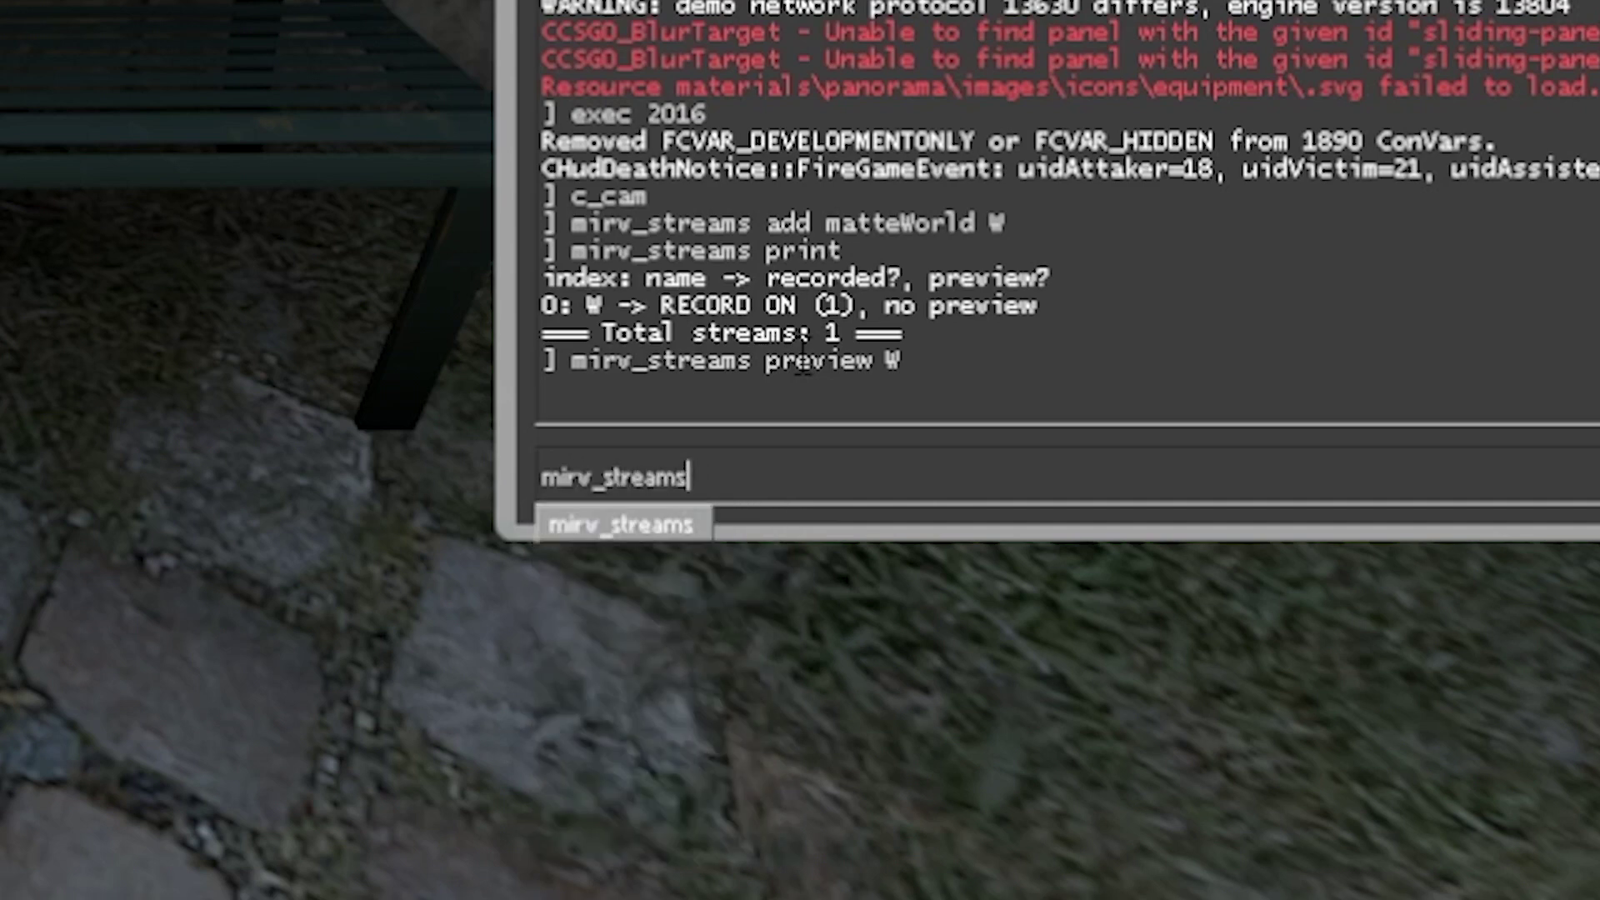
{"action": "key", "text": "Return"}
{"action": "key", "text": "Up"}
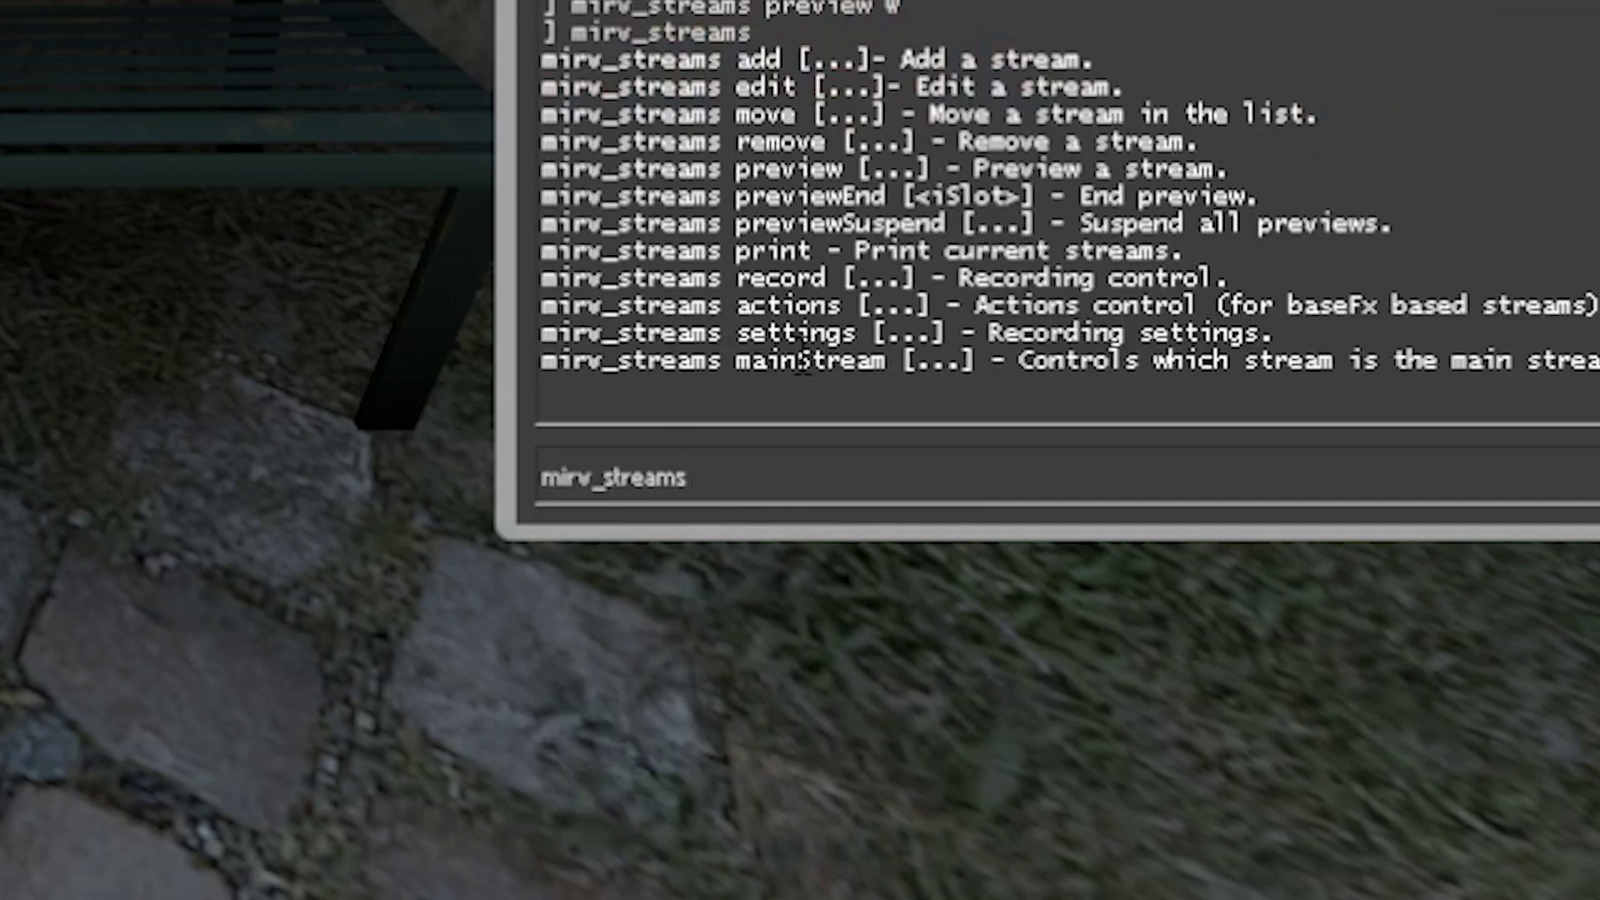
{"action": "type", "text": "edit"}
{"action": "key", "text": "Return"}
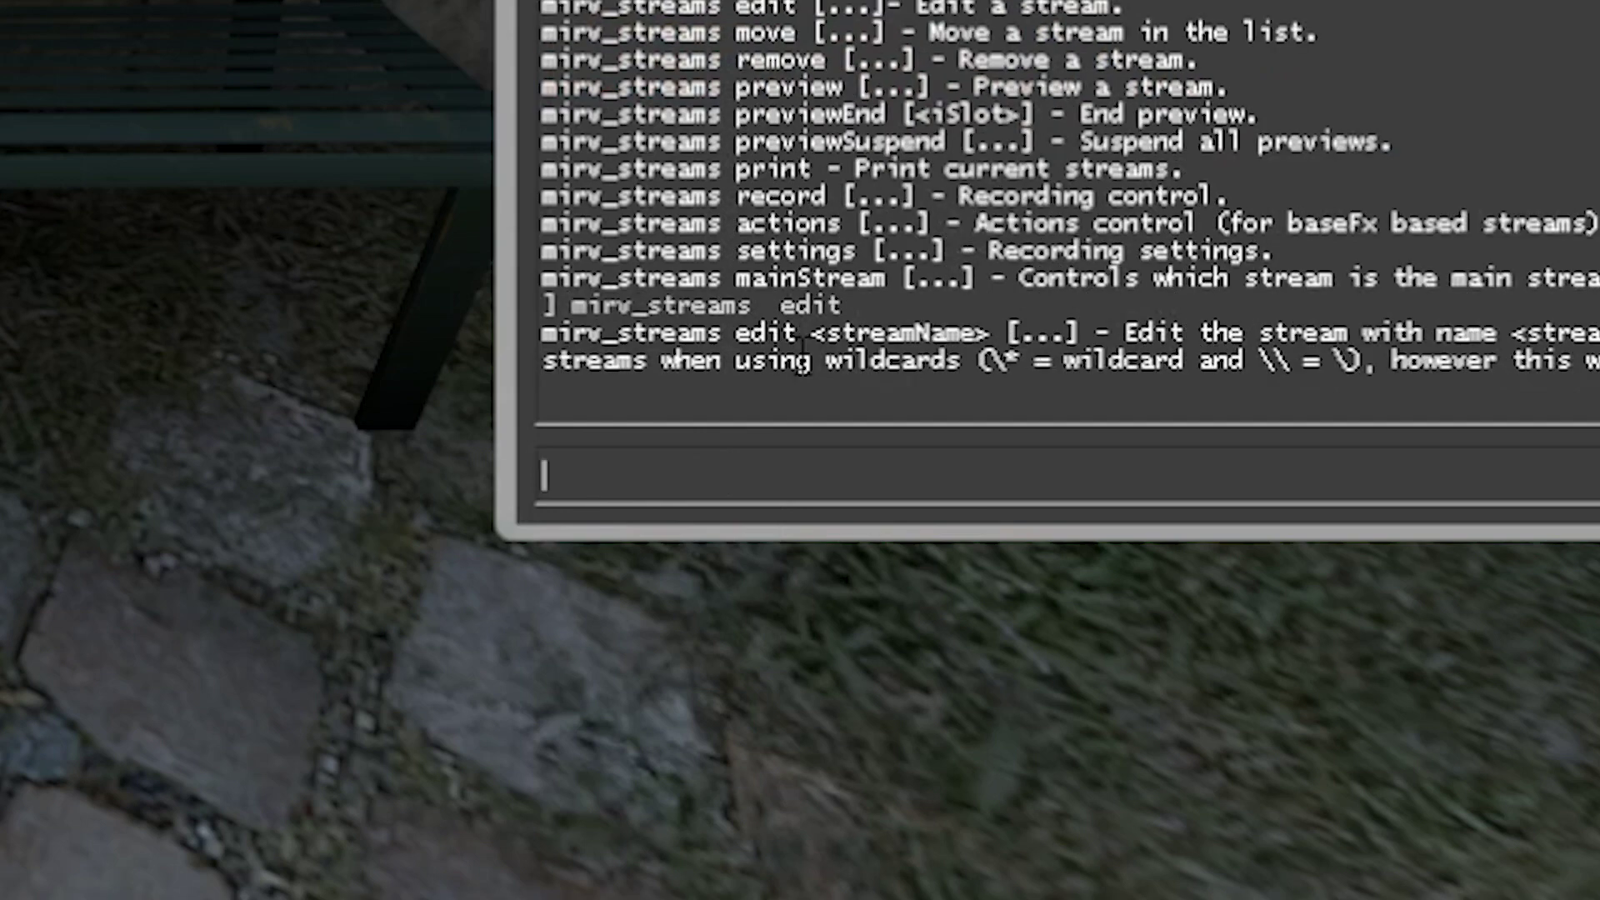
List stream w's editable properties, then show the mirv_streams edit w picker help.
{"action": "key", "text": "Up"}
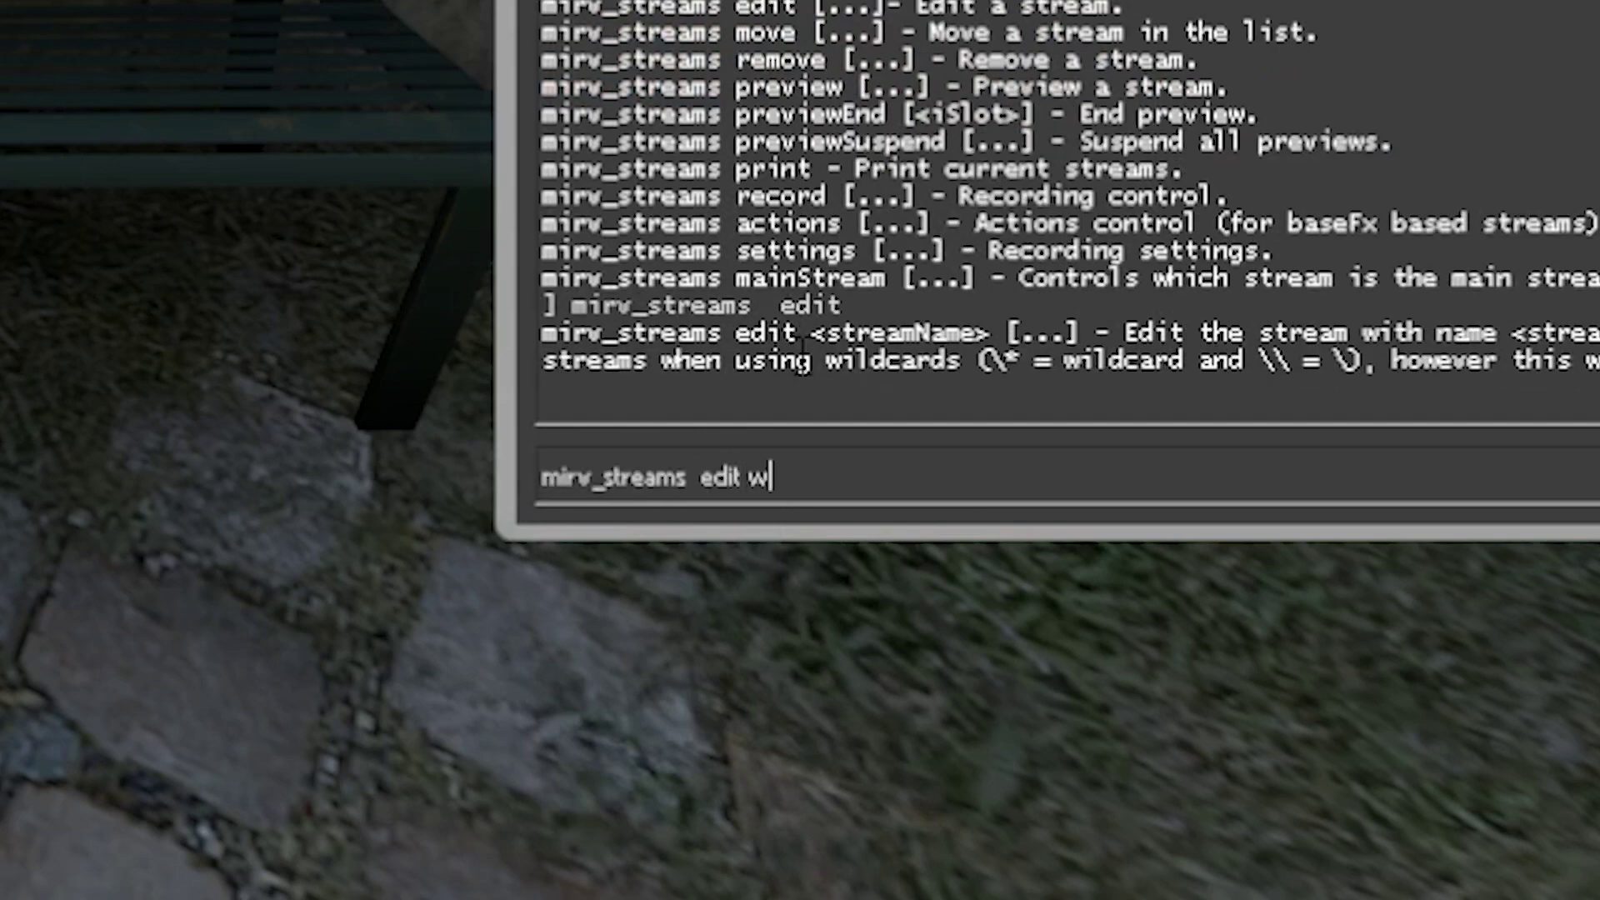
{"action": "type", "text": "w"}
{"action": "key", "text": "Return"}
{"action": "key", "text": "Up"}
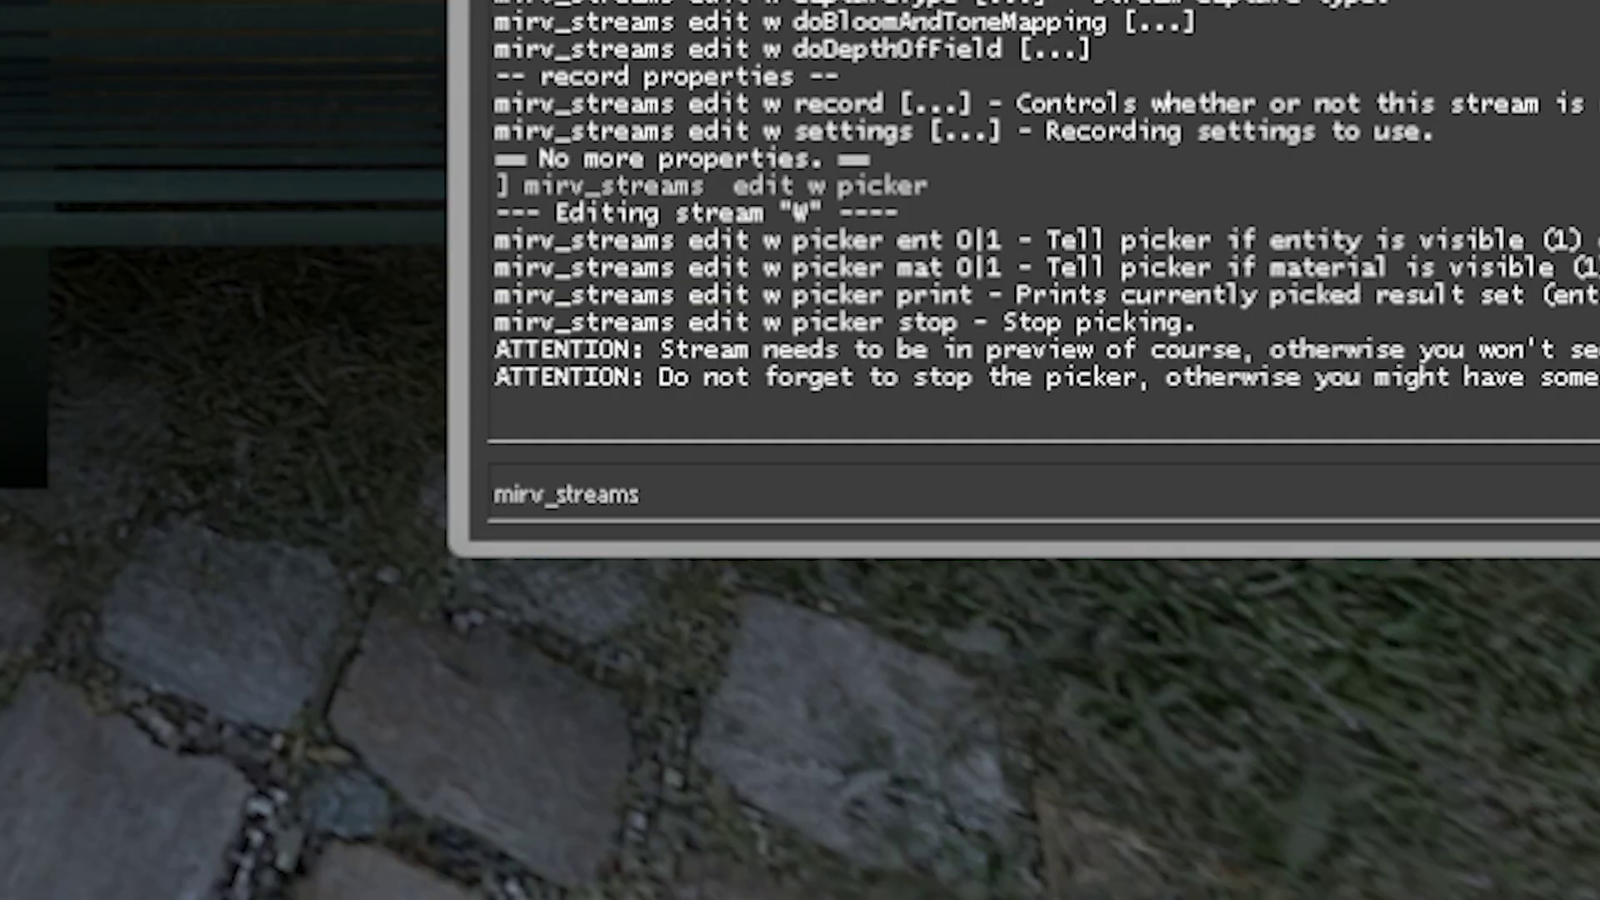
{"action": "type", "text": "edit w picker"}
{"action": "key", "text": "BackSpace"}
{"action": "key", "text": "BackSpace"}
{"action": "key", "text": "BackSpace"}
{"action": "key", "text": "BackSpace"}
{"action": "key", "text": "BackSpace"}
{"action": "key", "text": "BackSpace"}
{"action": "key", "text": "BackSpace"}
{"action": "key", "text": "BackSpace"}
{"action": "key", "text": "BackSpace"}
{"action": "key", "text": "BackSpace"}
{"action": "key", "text": "BackSpace"}
{"action": "key", "text": "BackSpace"}
{"action": "key", "text": "BackSpace"}
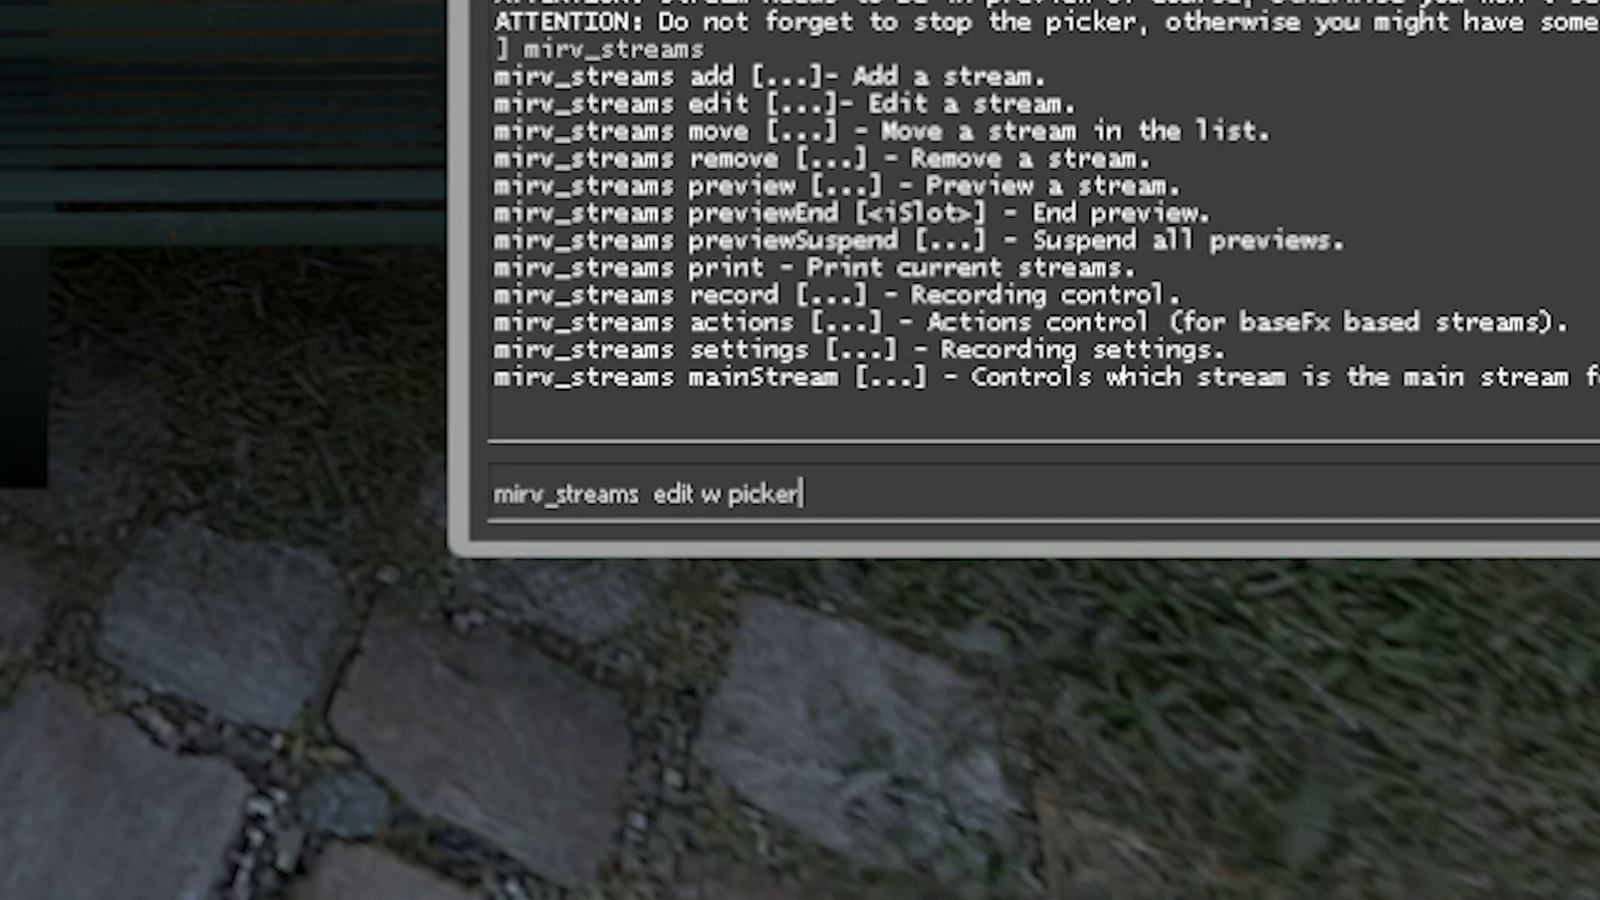
{"action": "key", "text": "Return"}
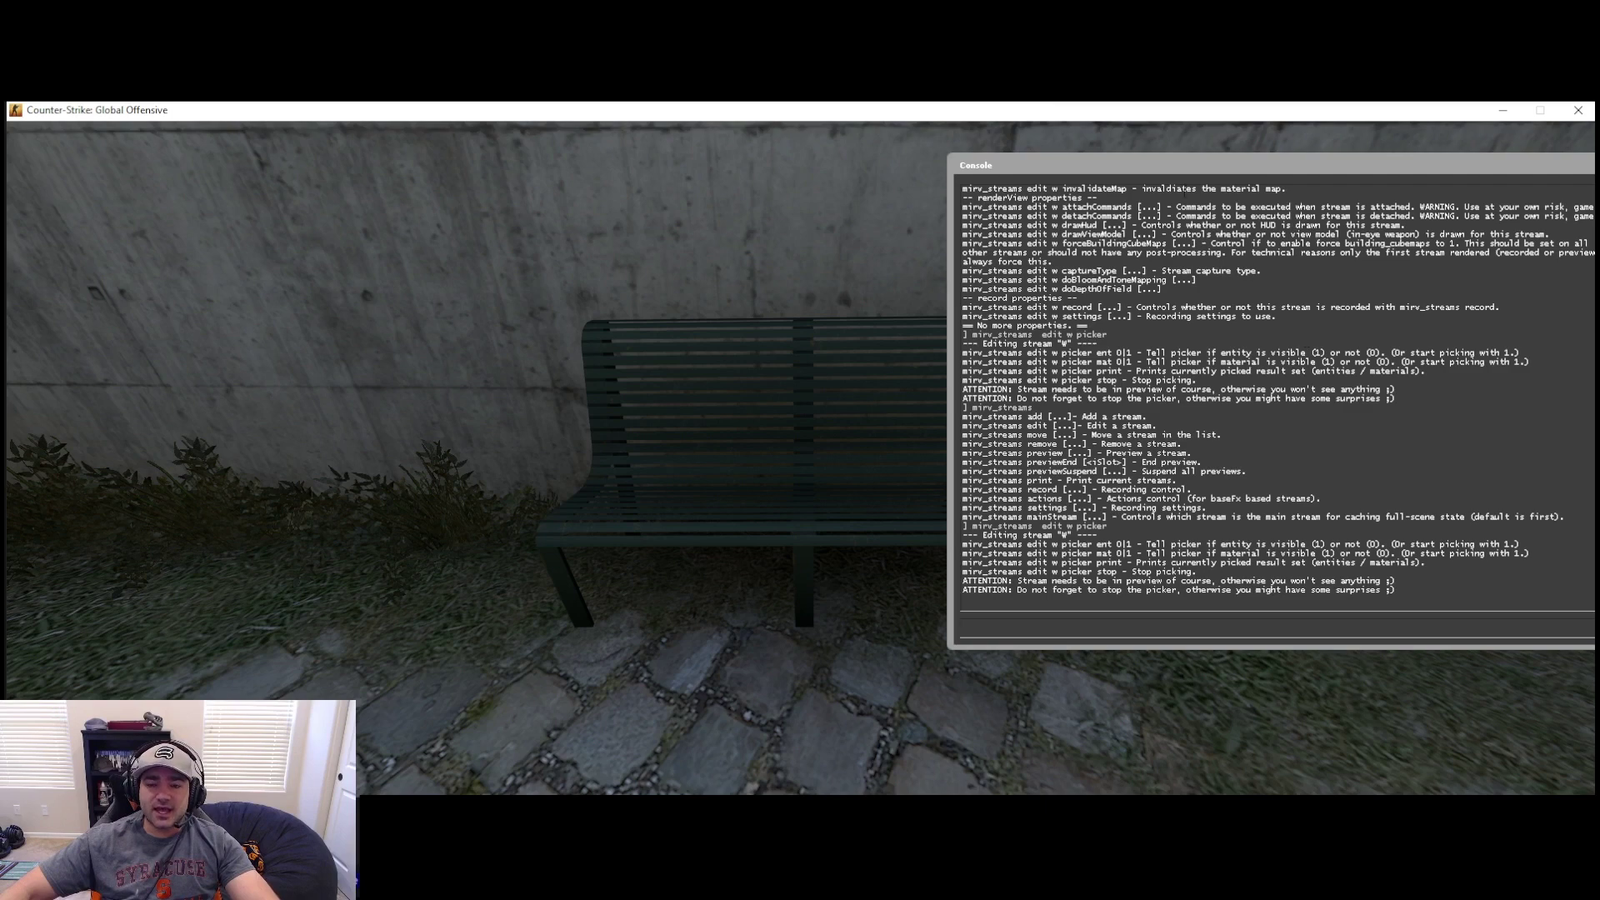
Nudge the console right and prepare 'mirv_streams edit w picker mat' in the input.
{"action": "left_click_drag", "start_coordinate": [1173, 165], "coordinate": [1213, 173]}
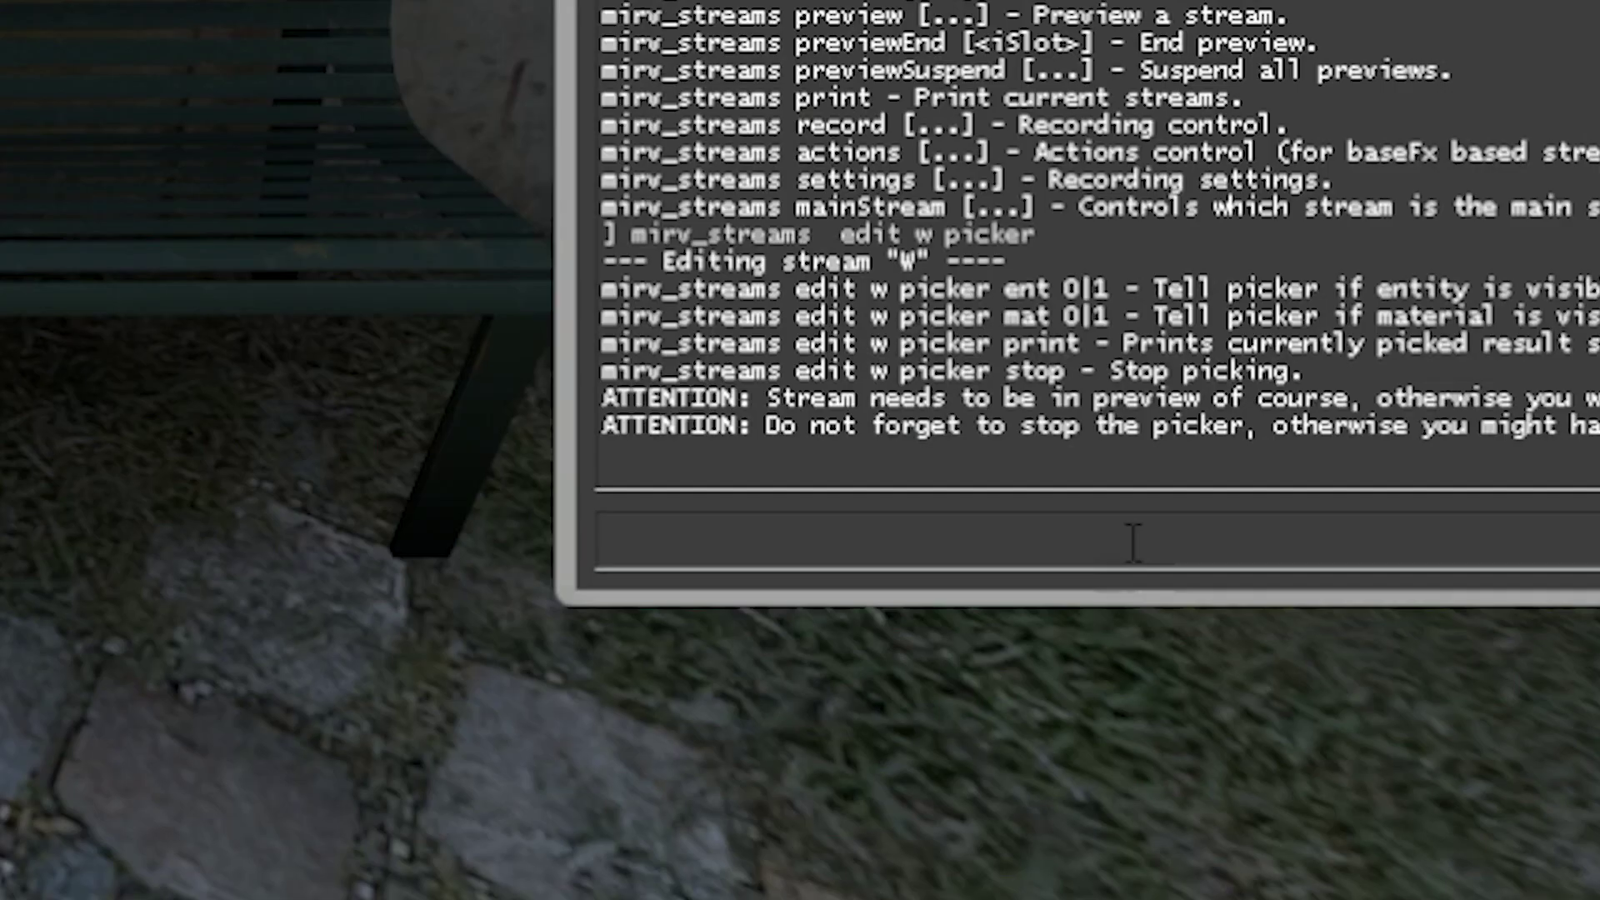
{"action": "key", "text": "Up"}
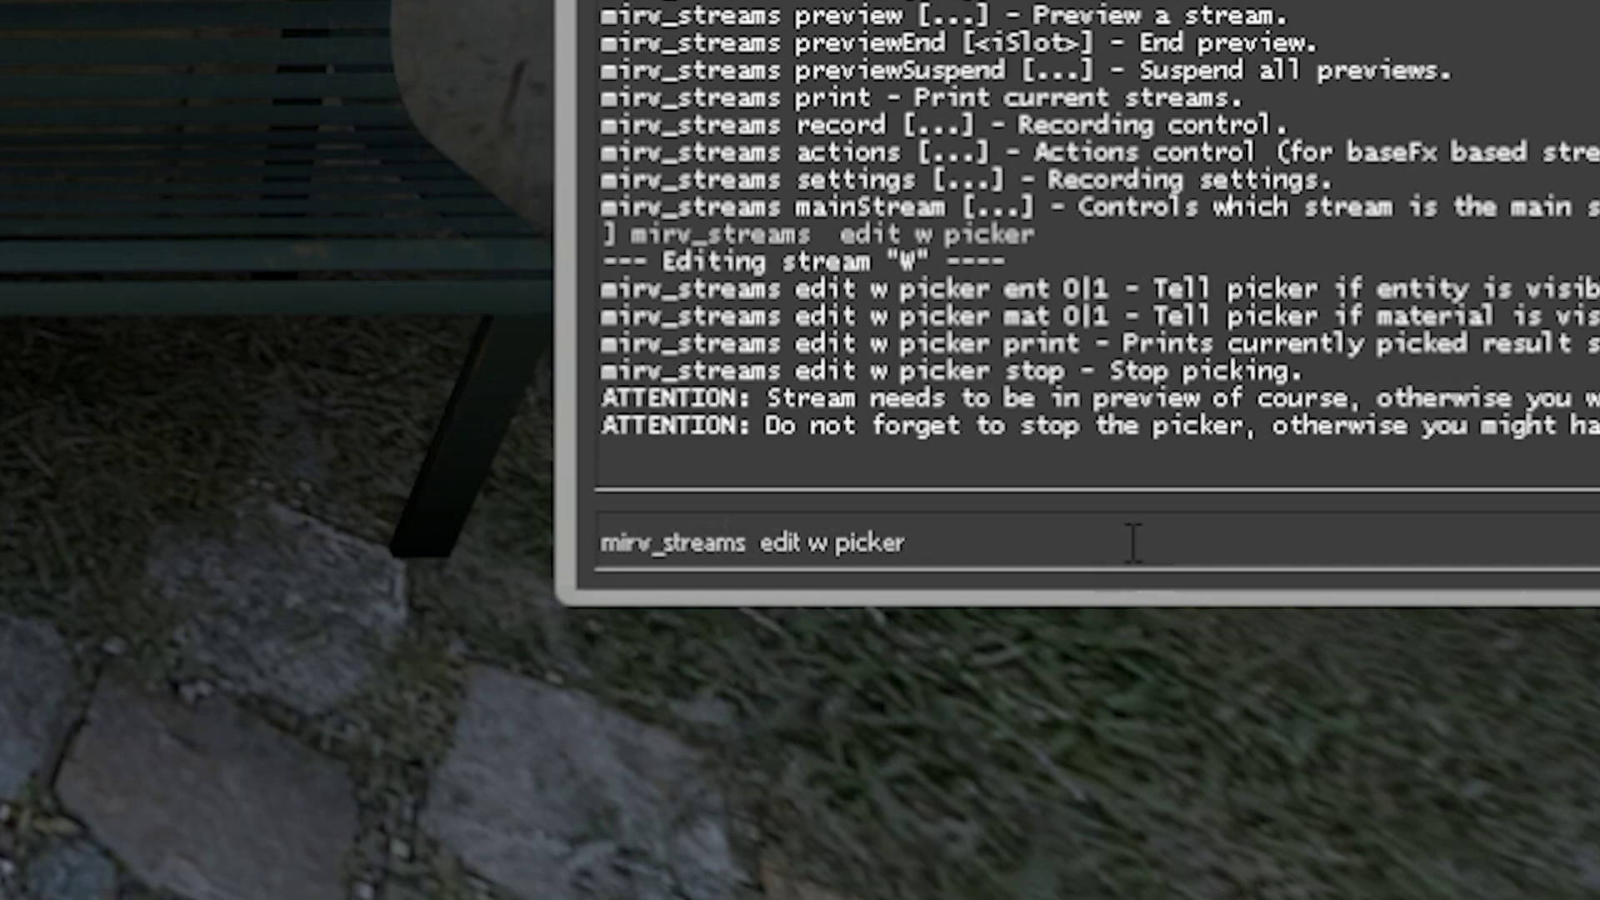
{"action": "type", "text": "ma"}
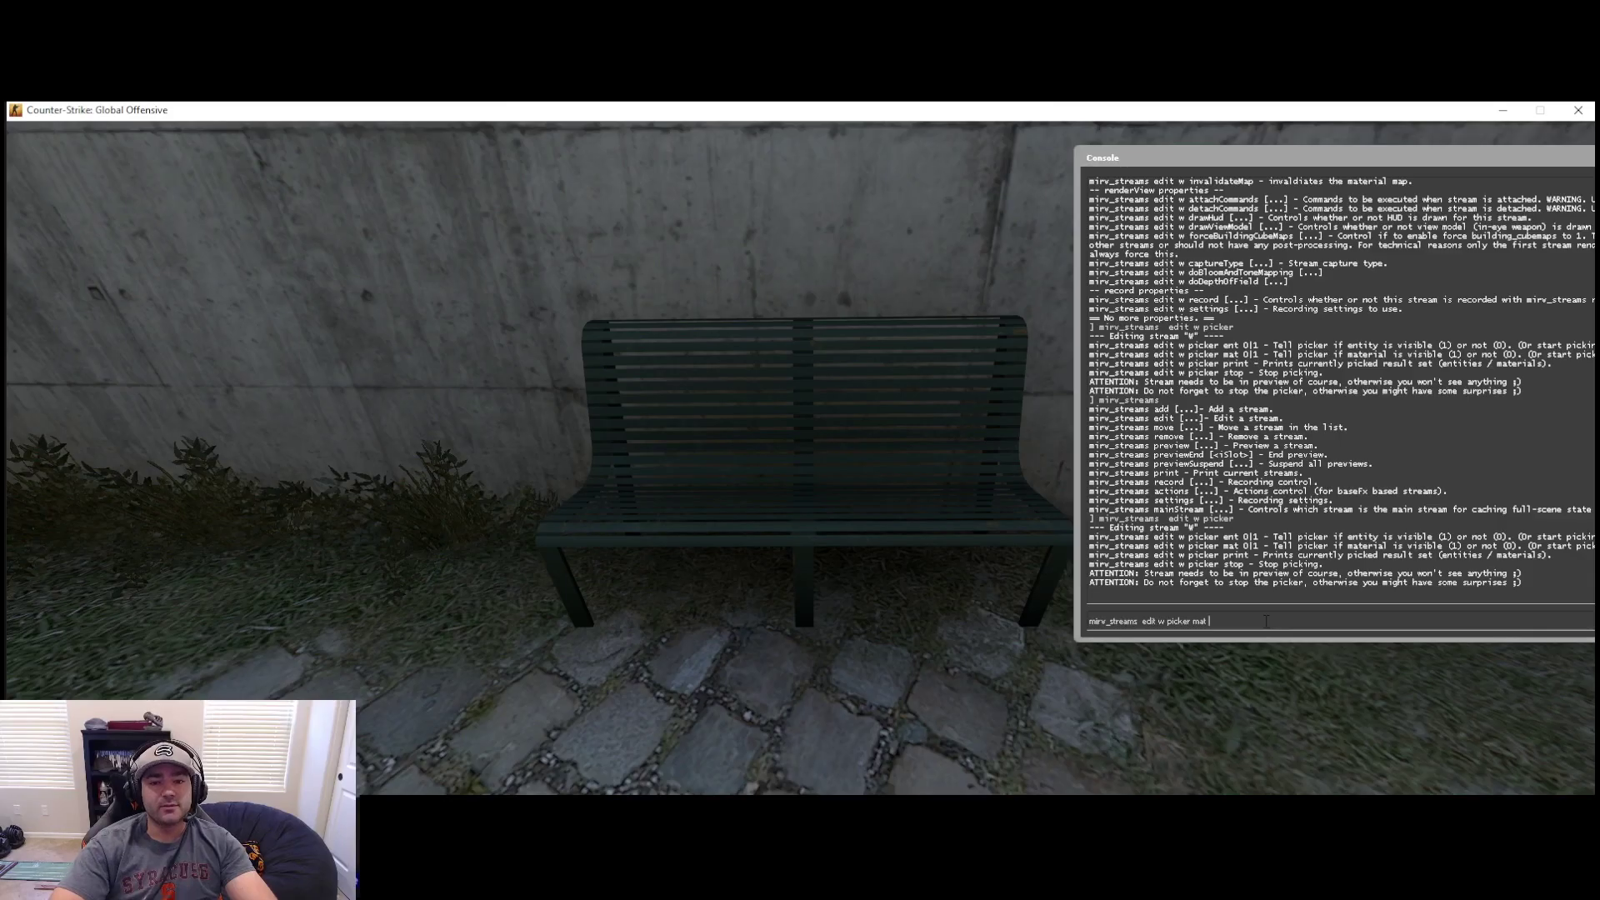
{"action": "type", "text": "t"}
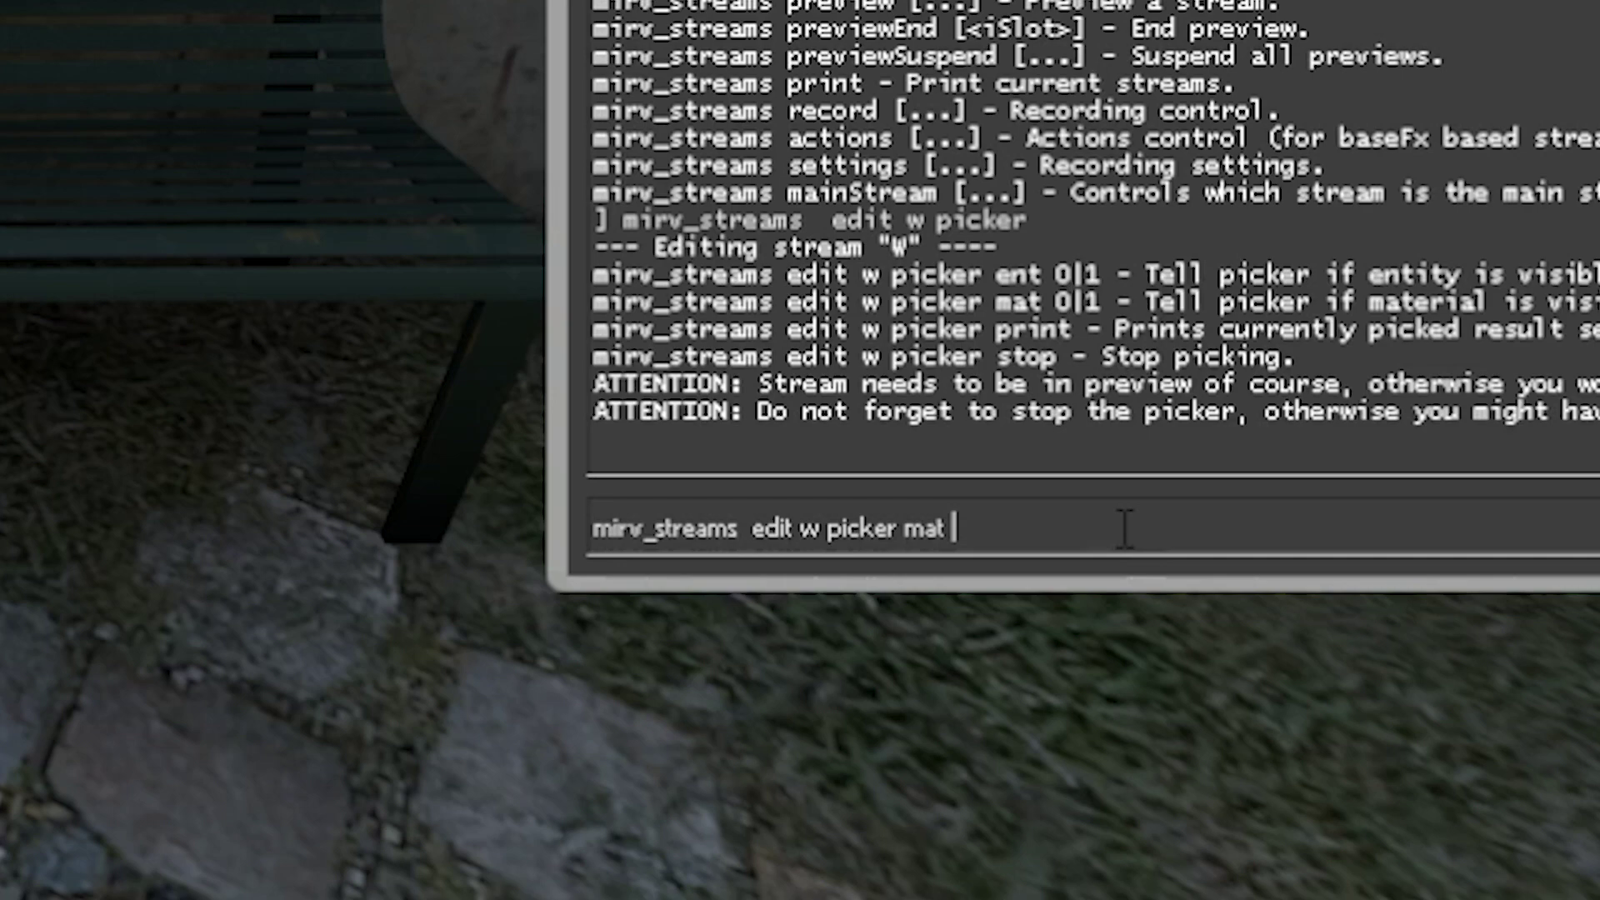
Answer the picker with mat 1 twice, then mat 0 twice, watching the bench.
{"action": "type", "text": "1"}
{"action": "key", "text": "Return"}
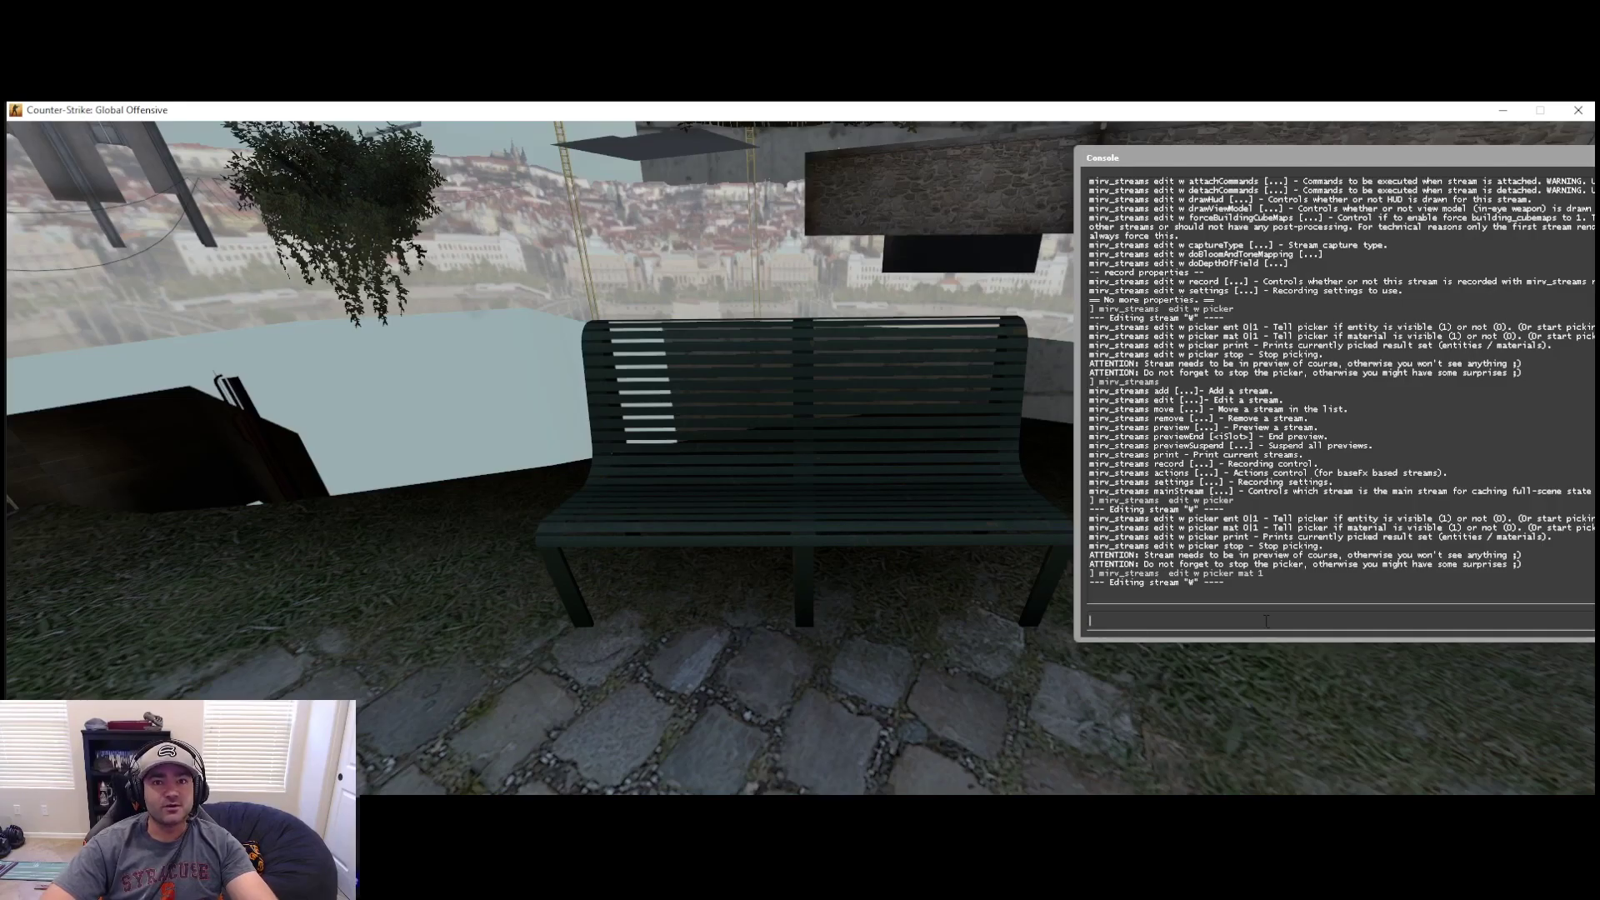
{"action": "key", "text": "Up"}
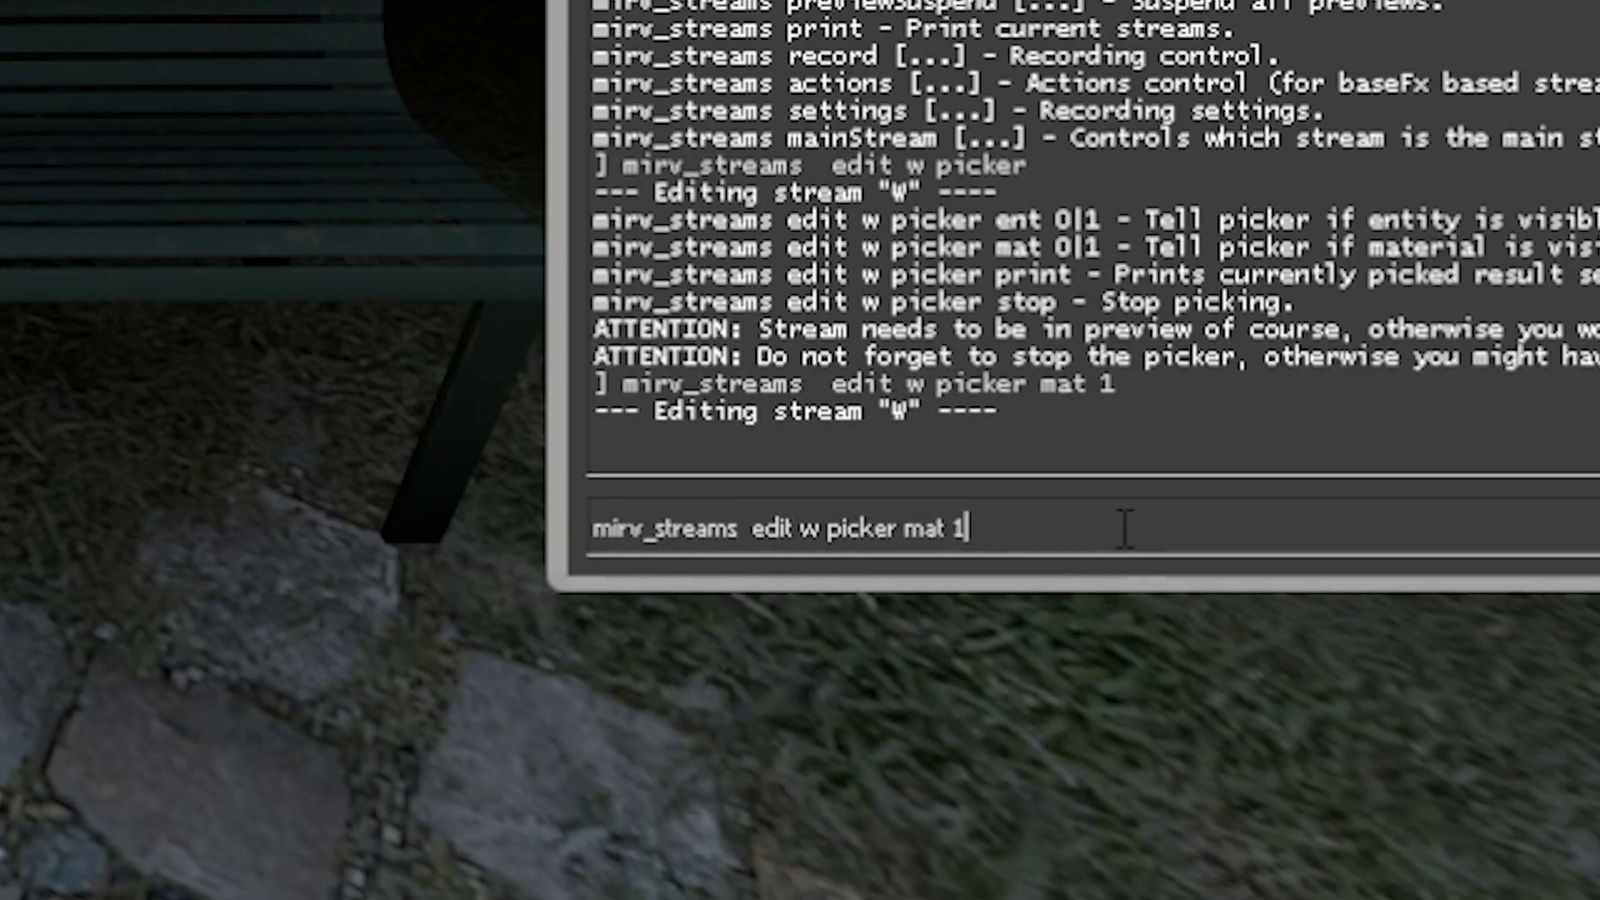
{"action": "key", "text": "Return"}
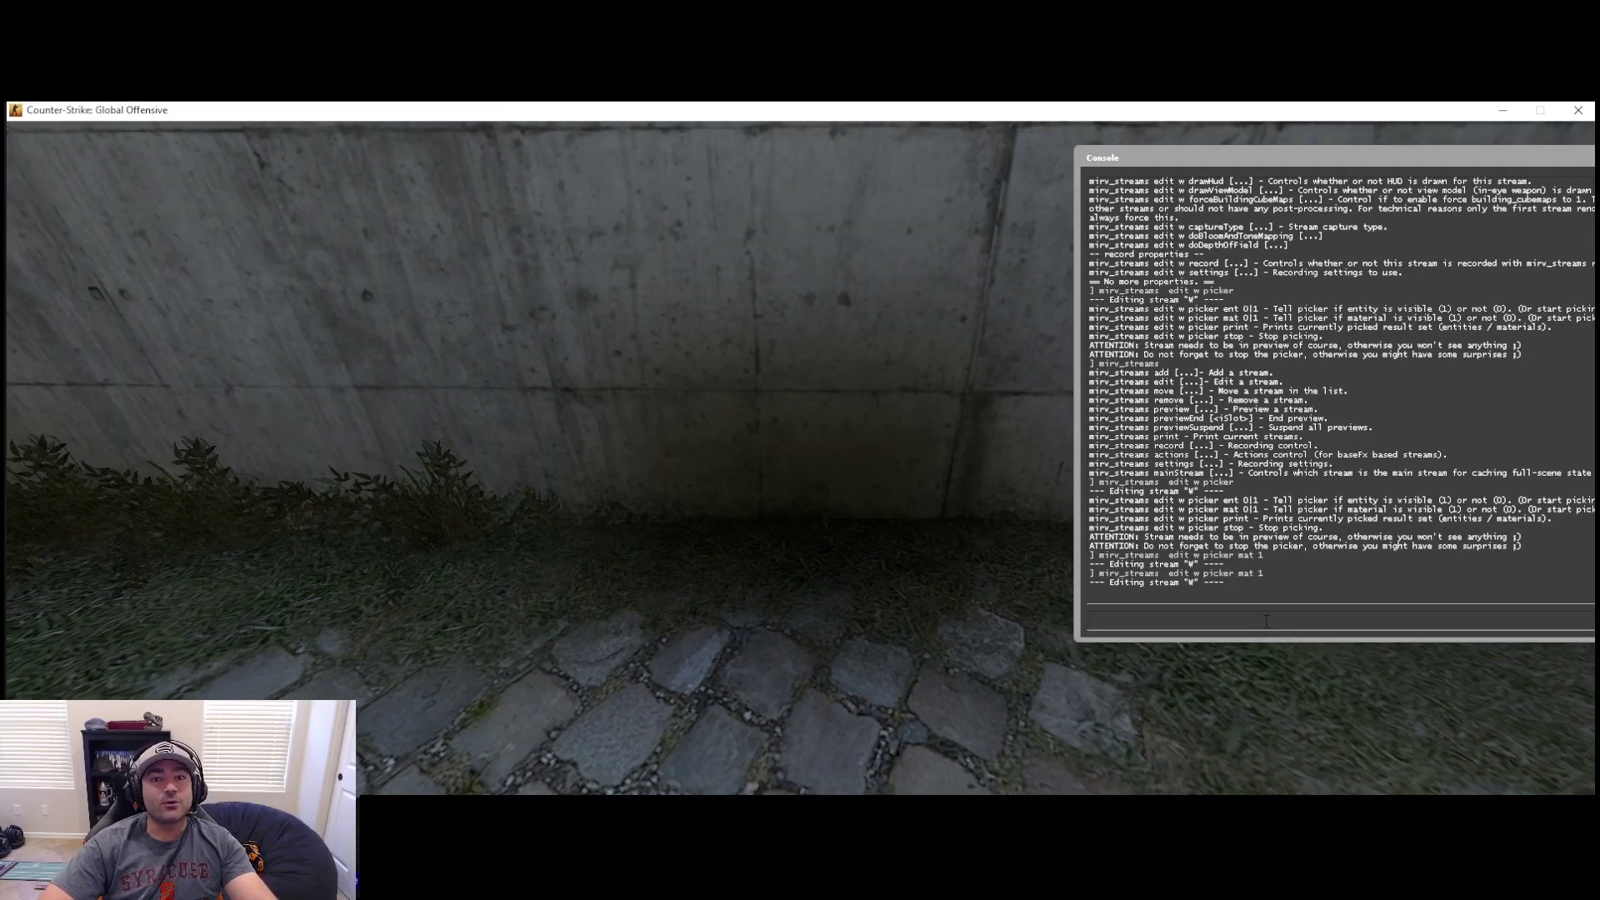
{"action": "key", "text": "Up"}
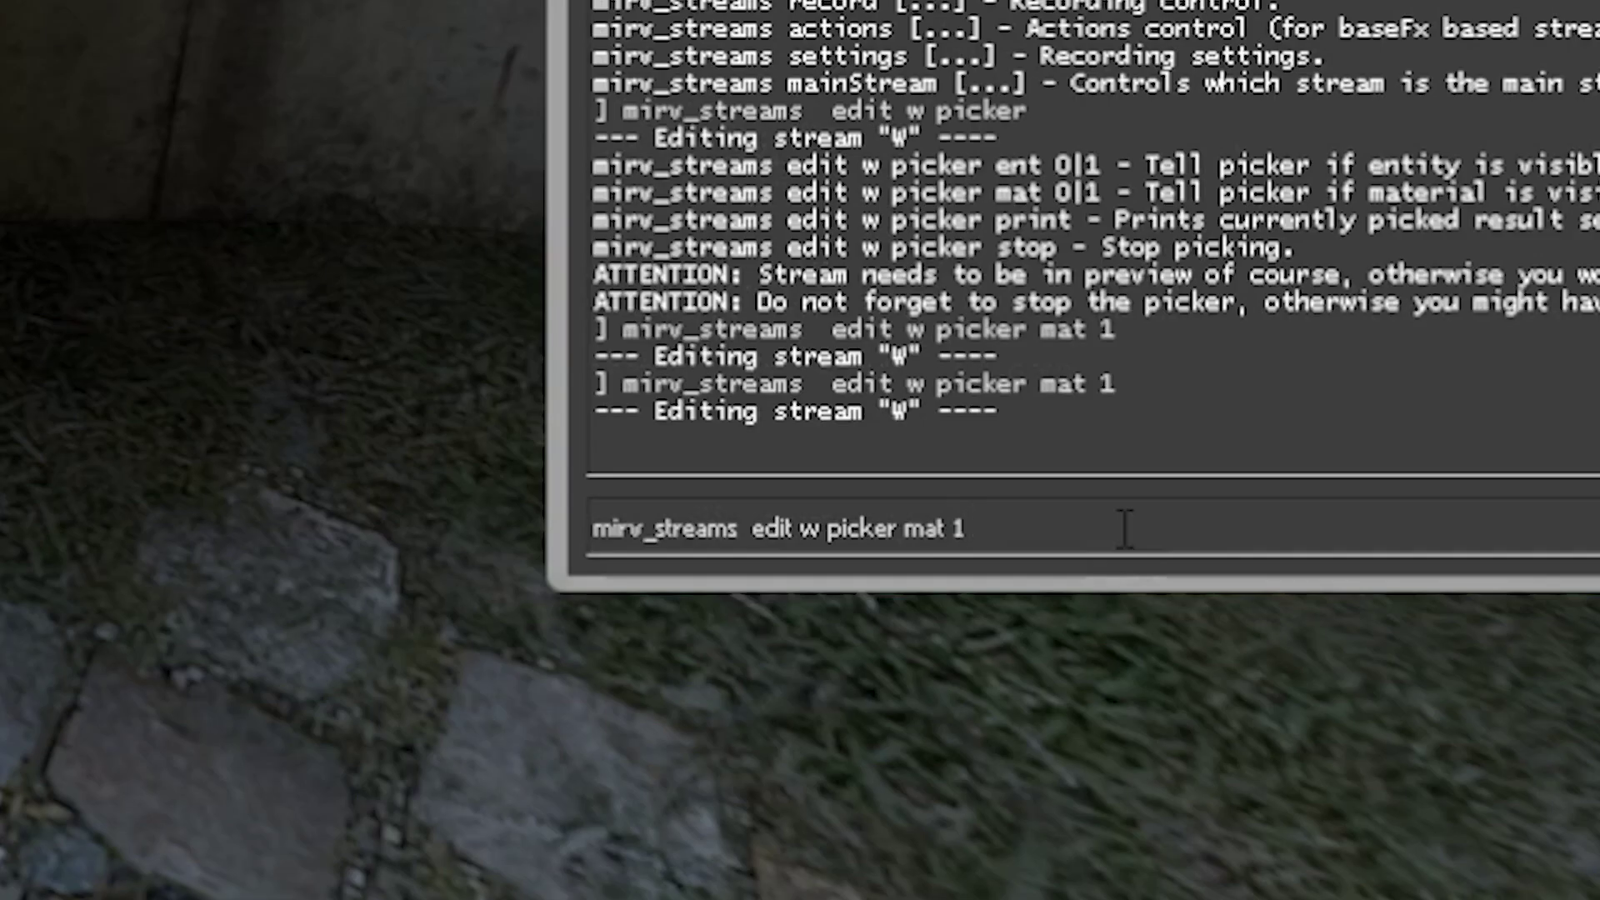
{"action": "key", "text": "BackSpace"}
{"action": "key", "text": "Return"}
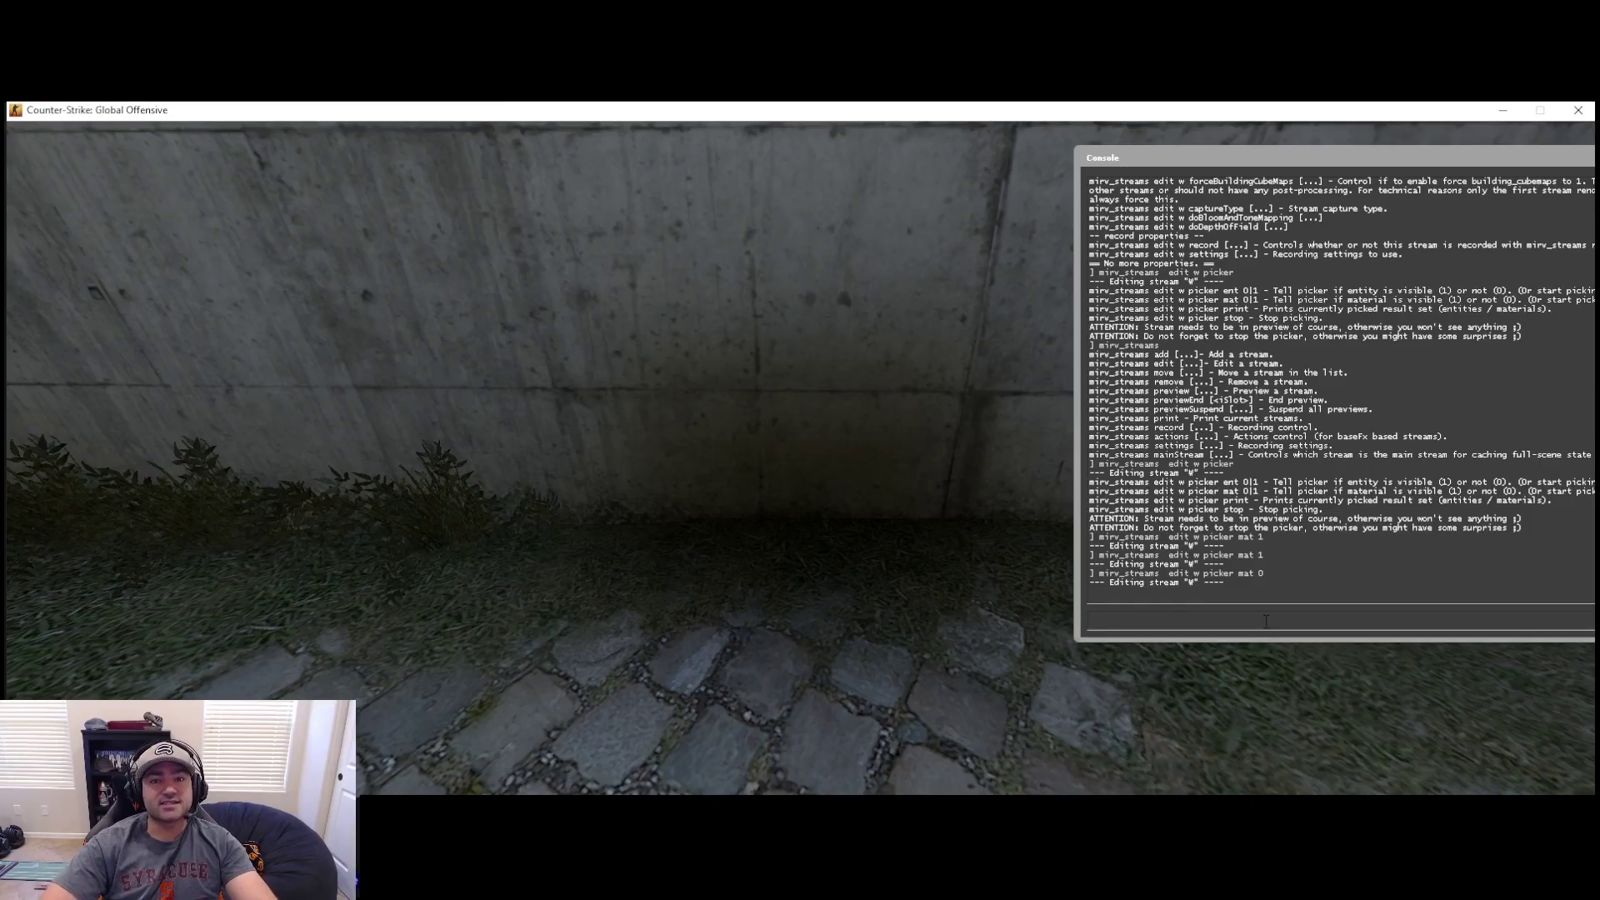
{"action": "key", "text": "Up"}
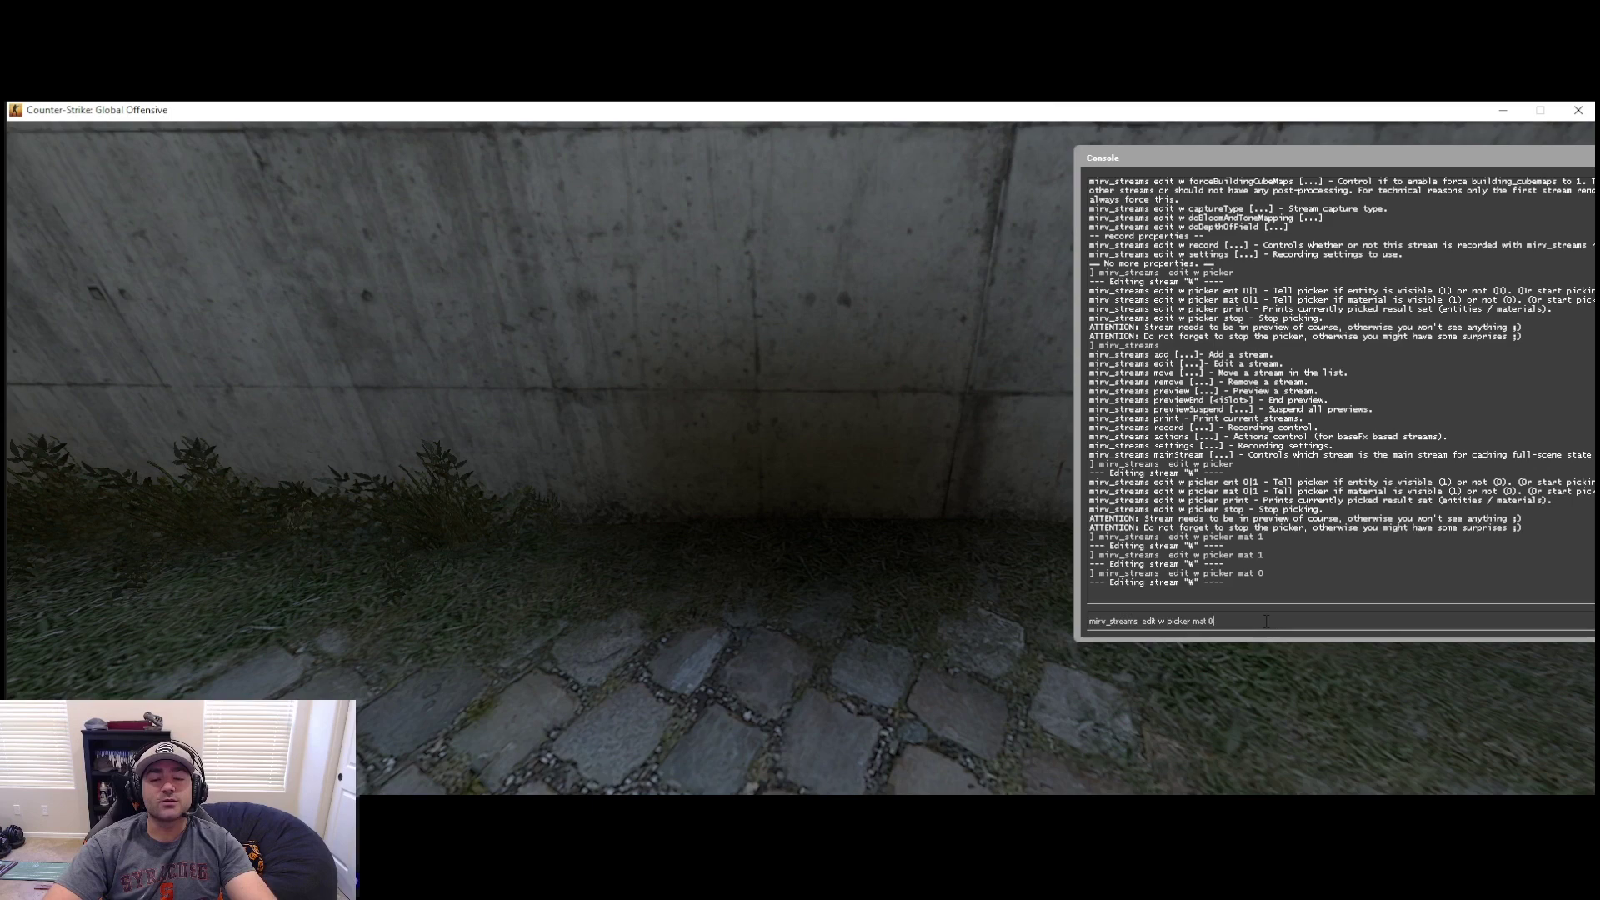
{"action": "key", "text": "Return"}
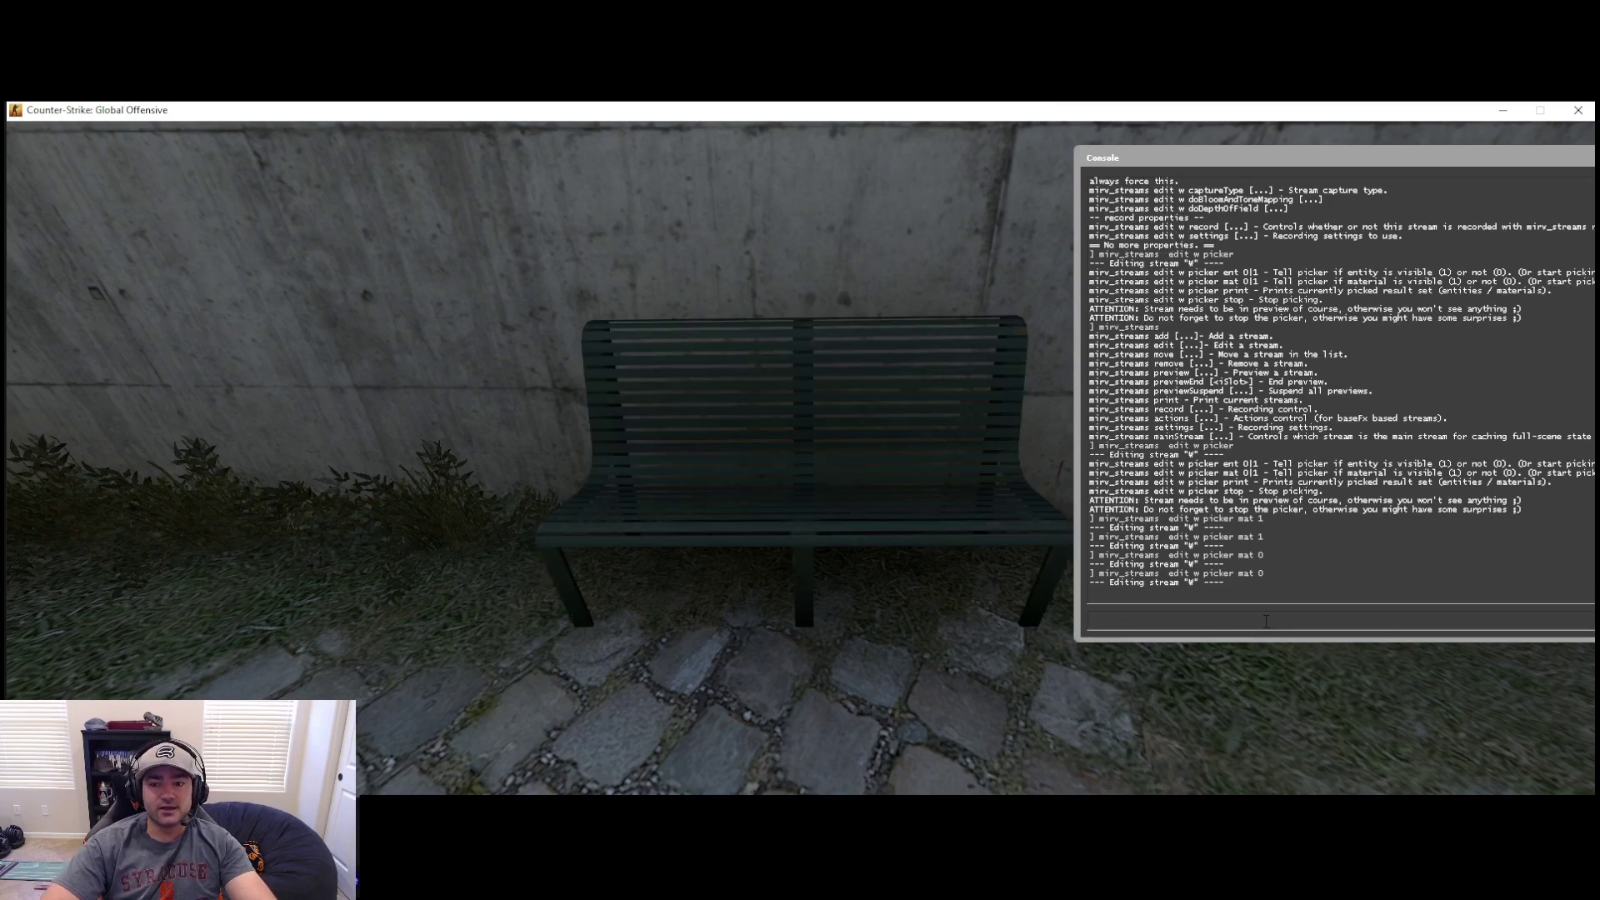
Continue with mat 1 twice and mat 0 twice until the bench material is determined.
{"action": "key", "text": "Up"}
{"action": "key", "text": "BackSpace"}
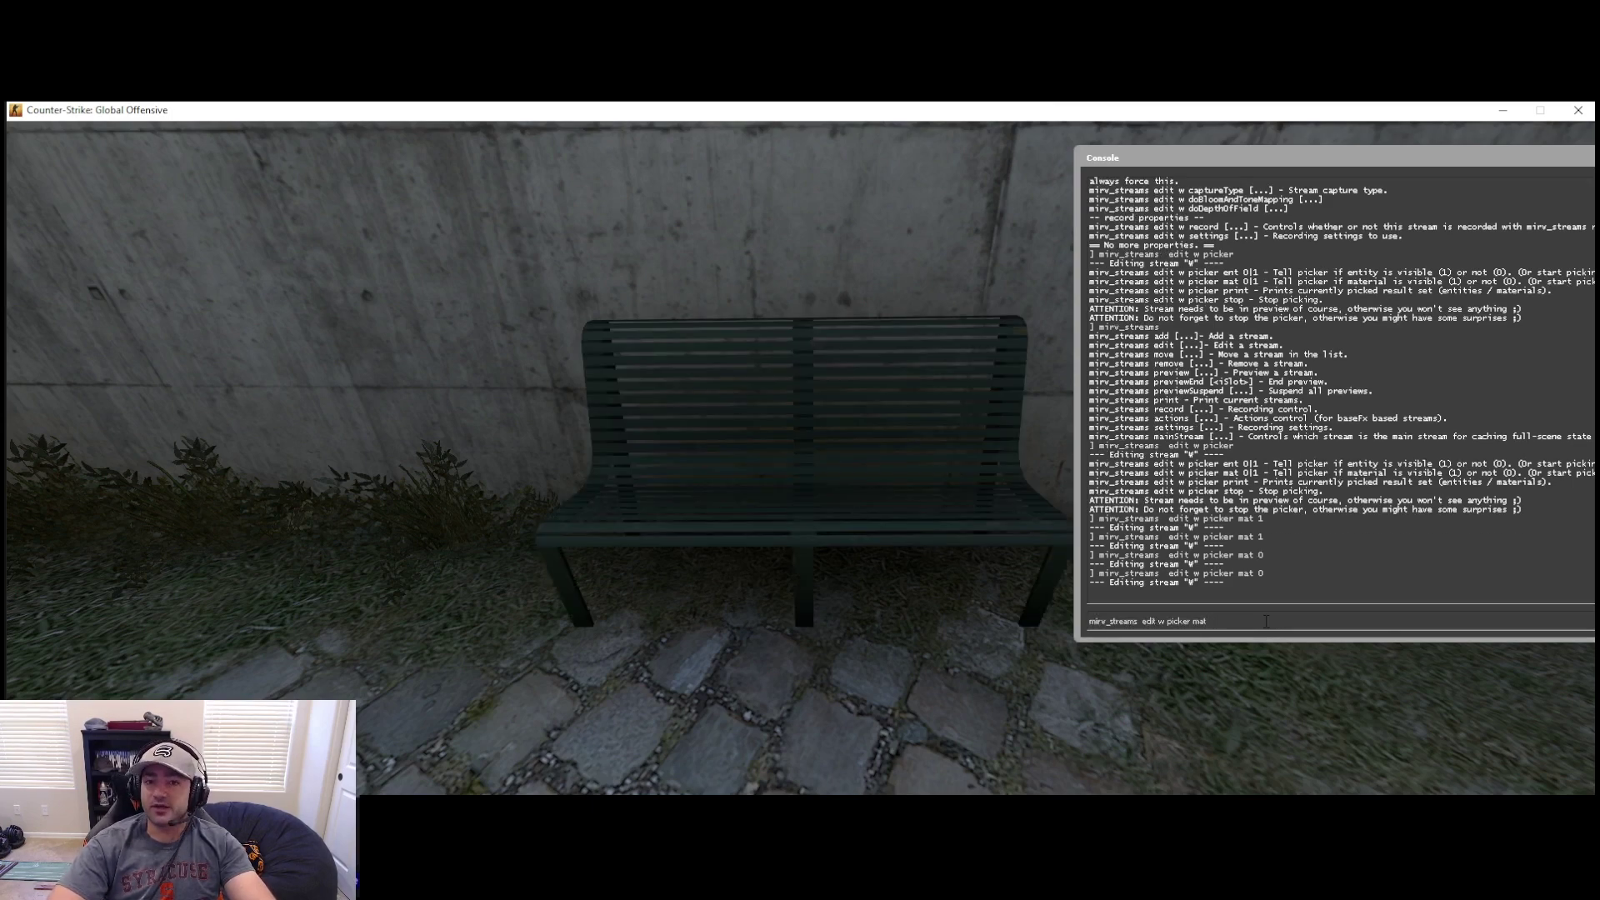
{"action": "type", "text": "1"}
{"action": "key", "text": "Return"}
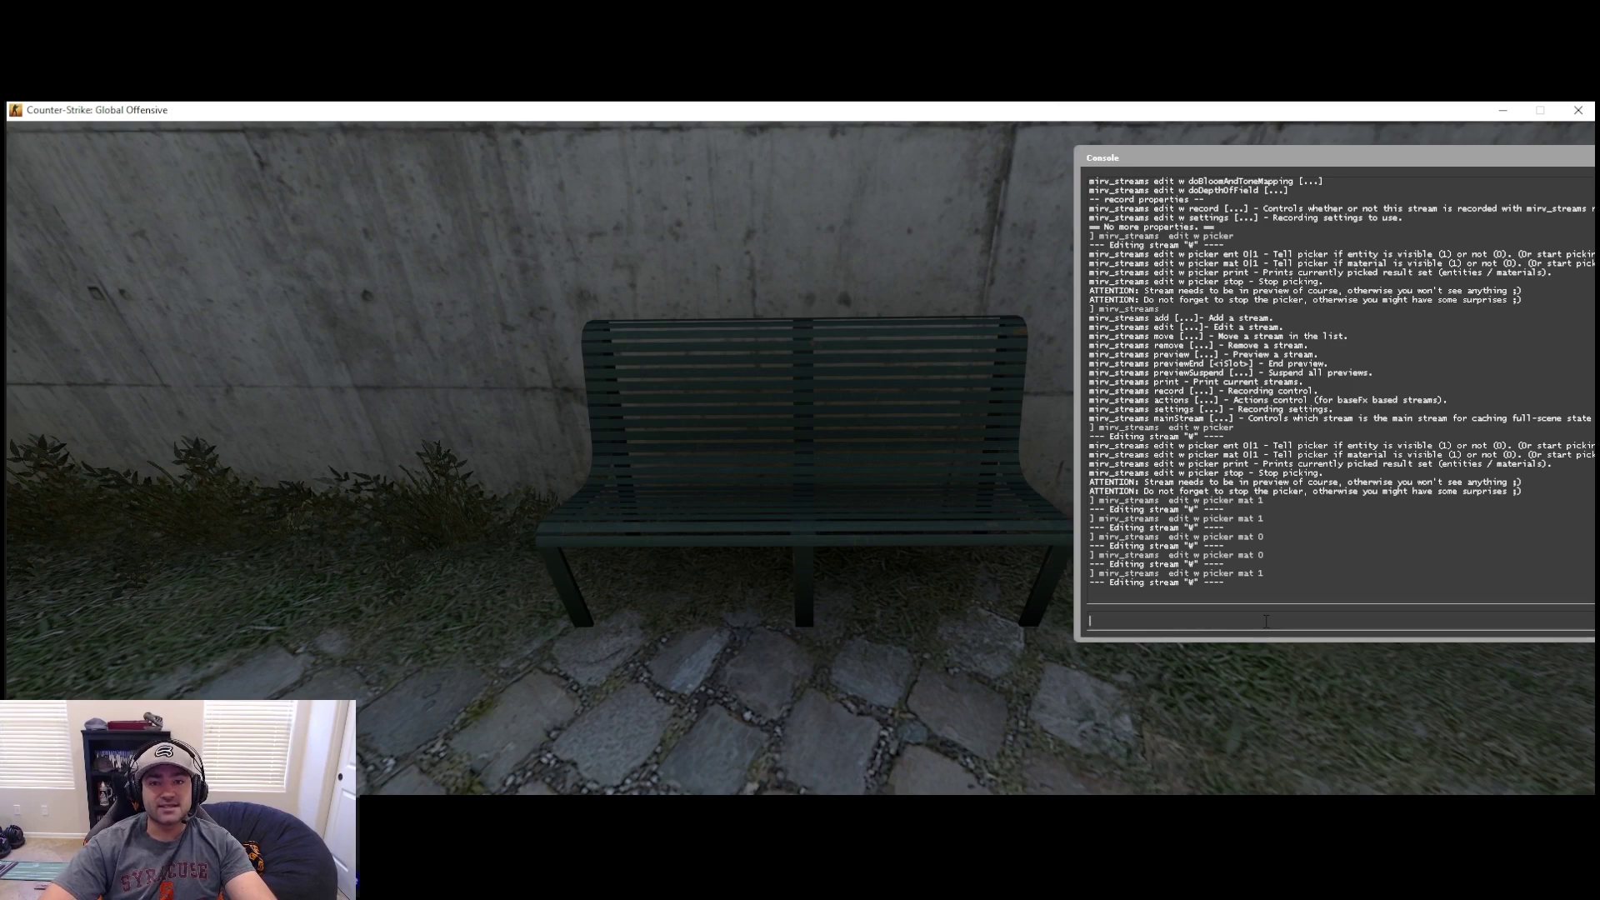
{"action": "key", "text": "Up"}
{"action": "key", "text": "Return"}
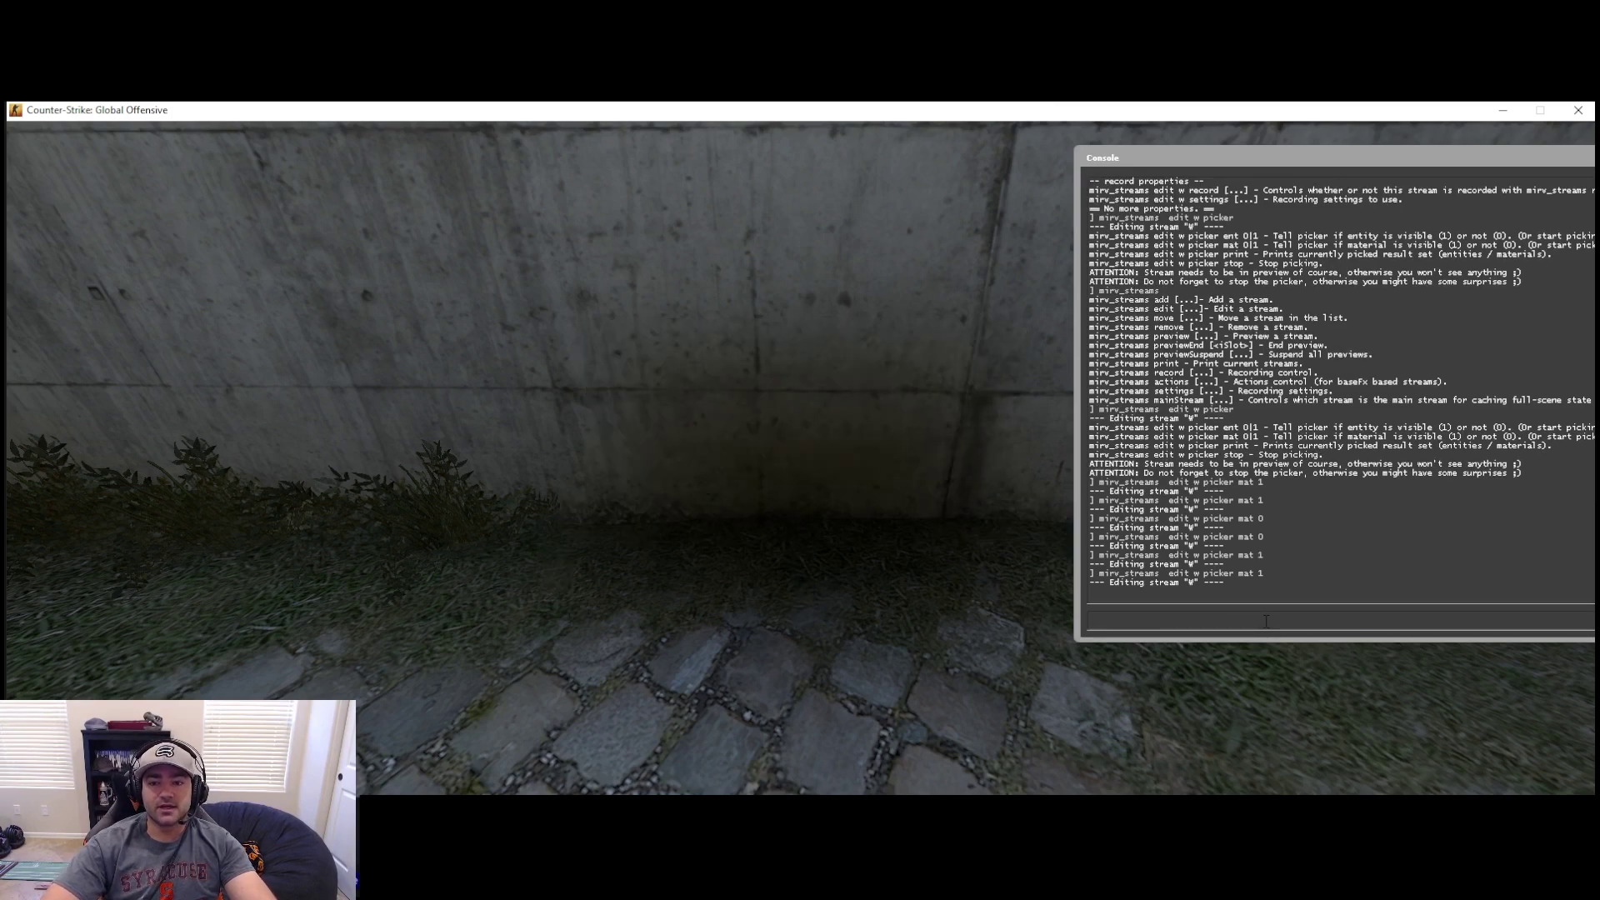
{"action": "key", "text": "Up"}
{"action": "key", "text": "BackSpace"}
{"action": "type", "text": "0"}
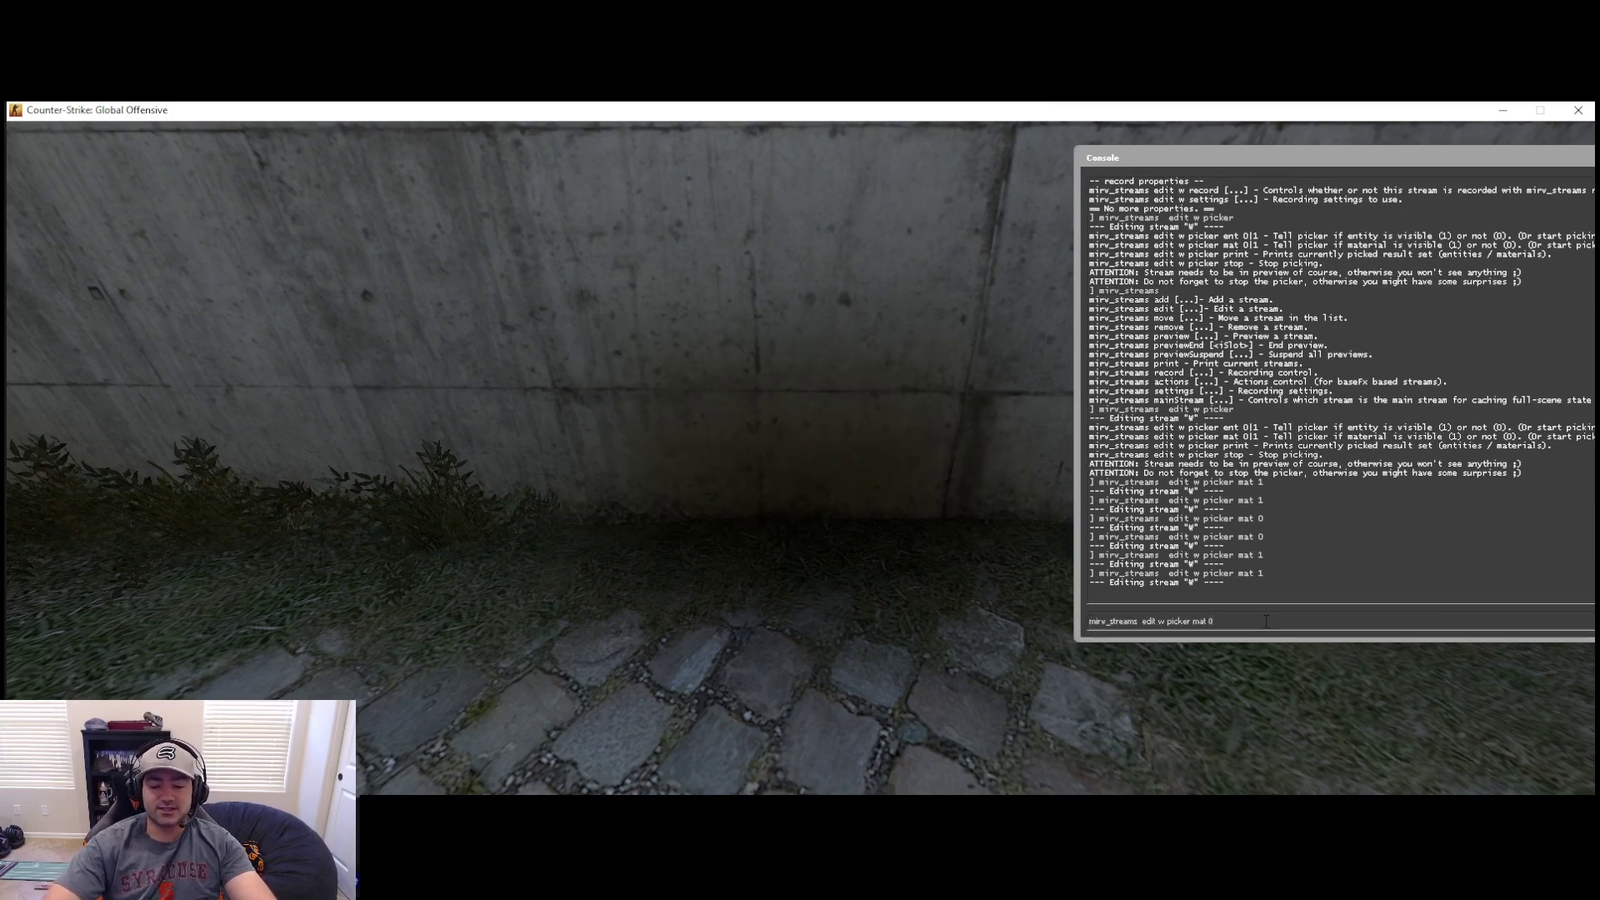
{"action": "key", "text": "Return"}
{"action": "key", "text": "Up"}
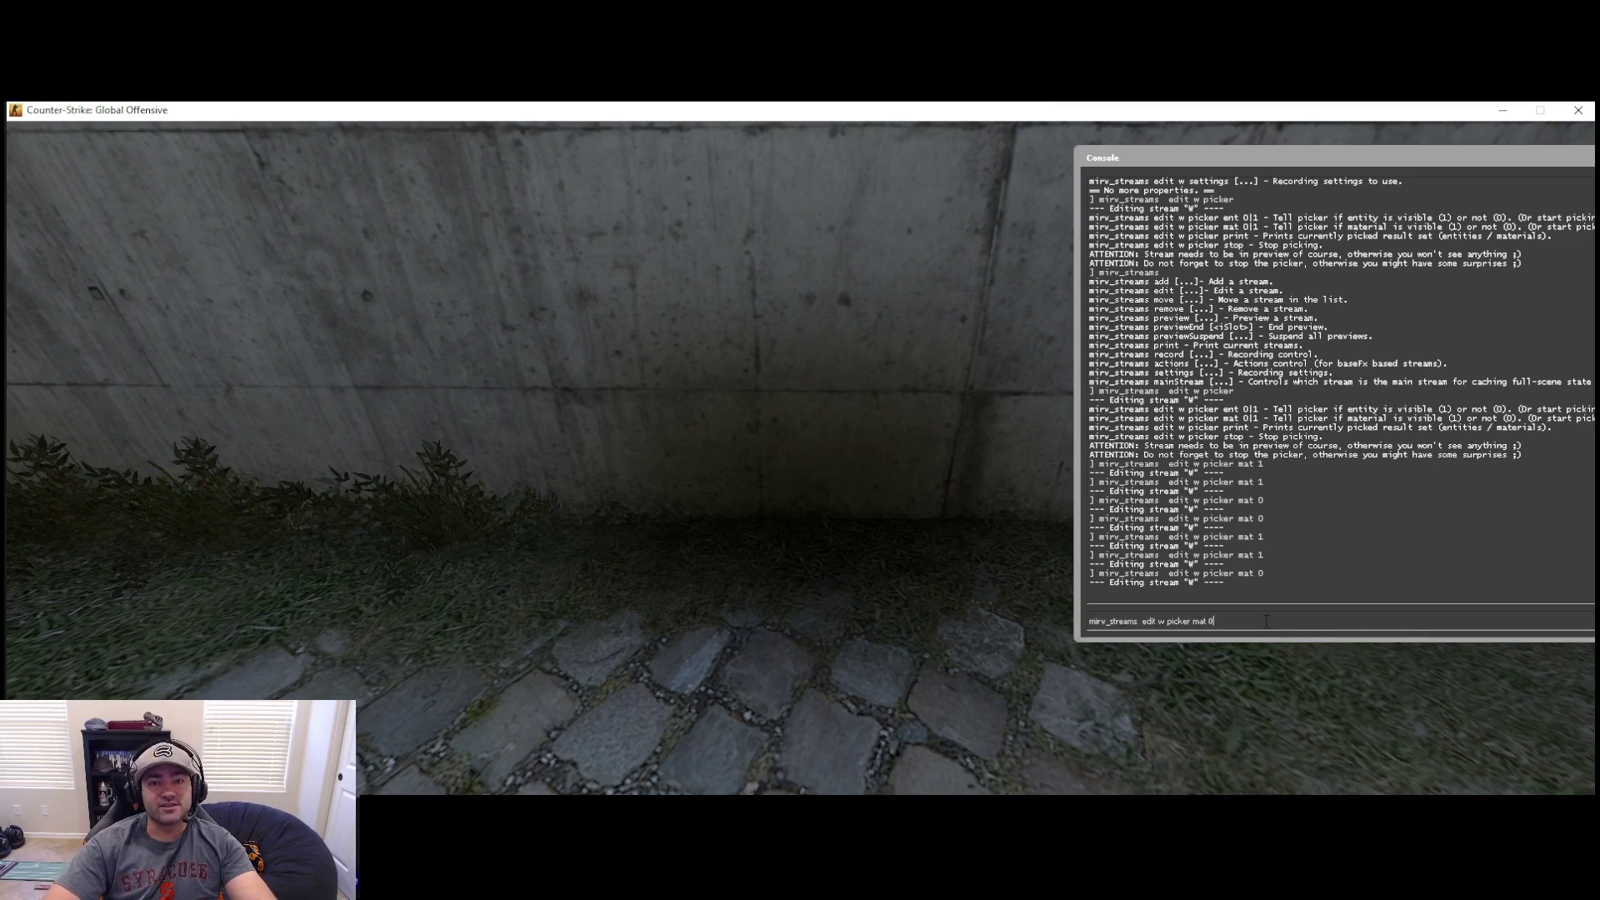
{"action": "key", "text": "Return"}
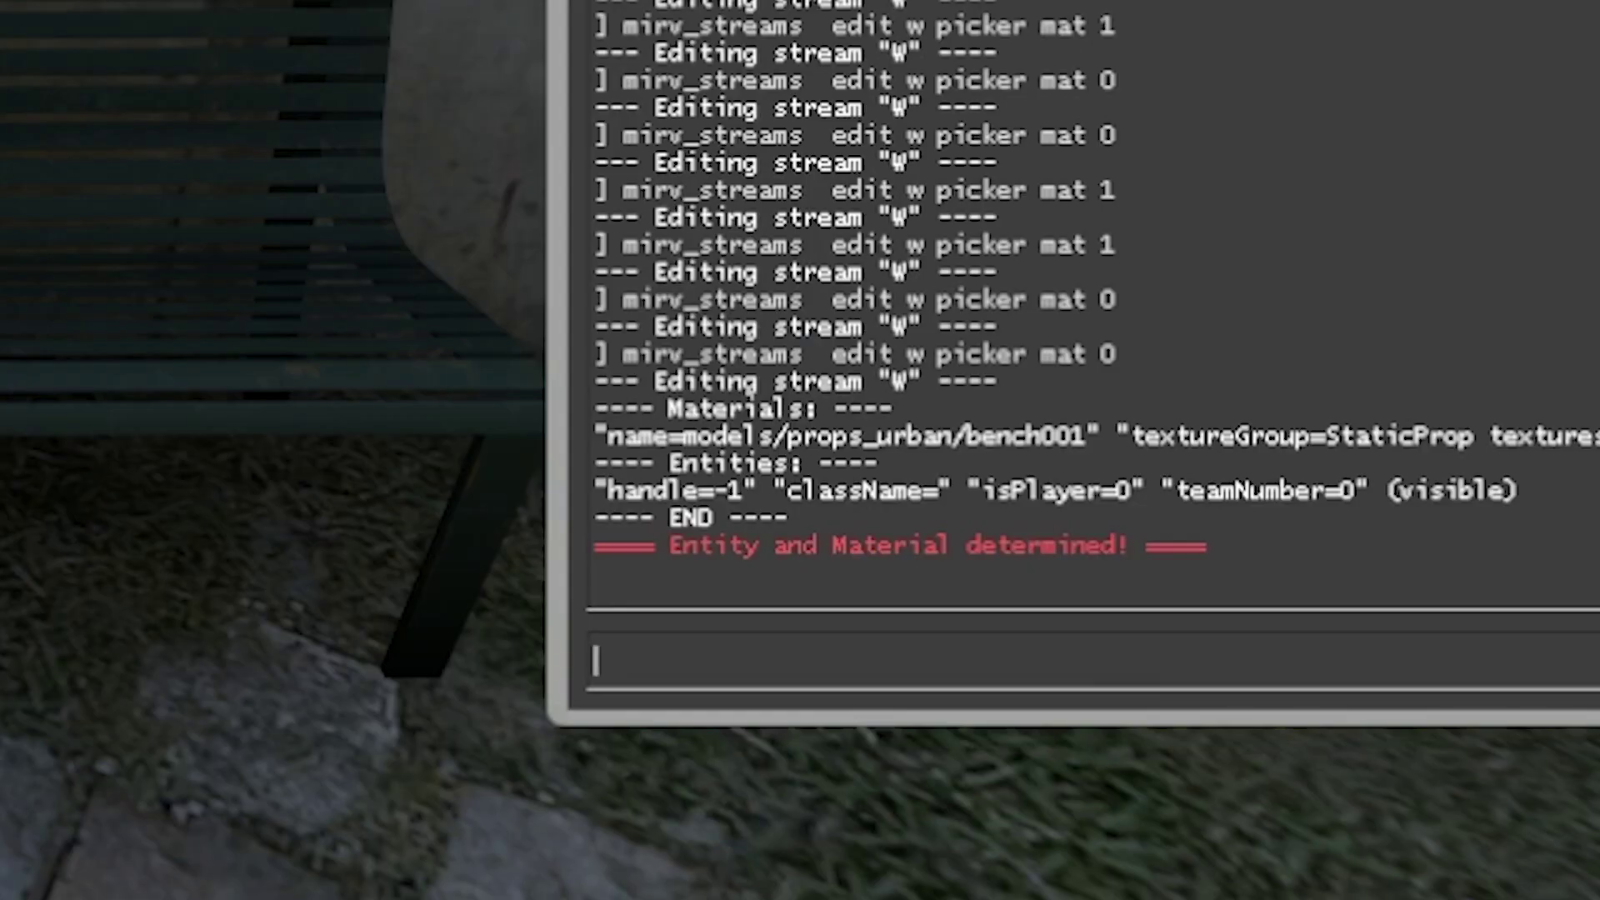
Reposition the console and select the models/props_urban/bench001 material path in the output.
{"action": "left_click_drag", "start_coordinate": [1171, 67], "coordinate": [1080, 77]}
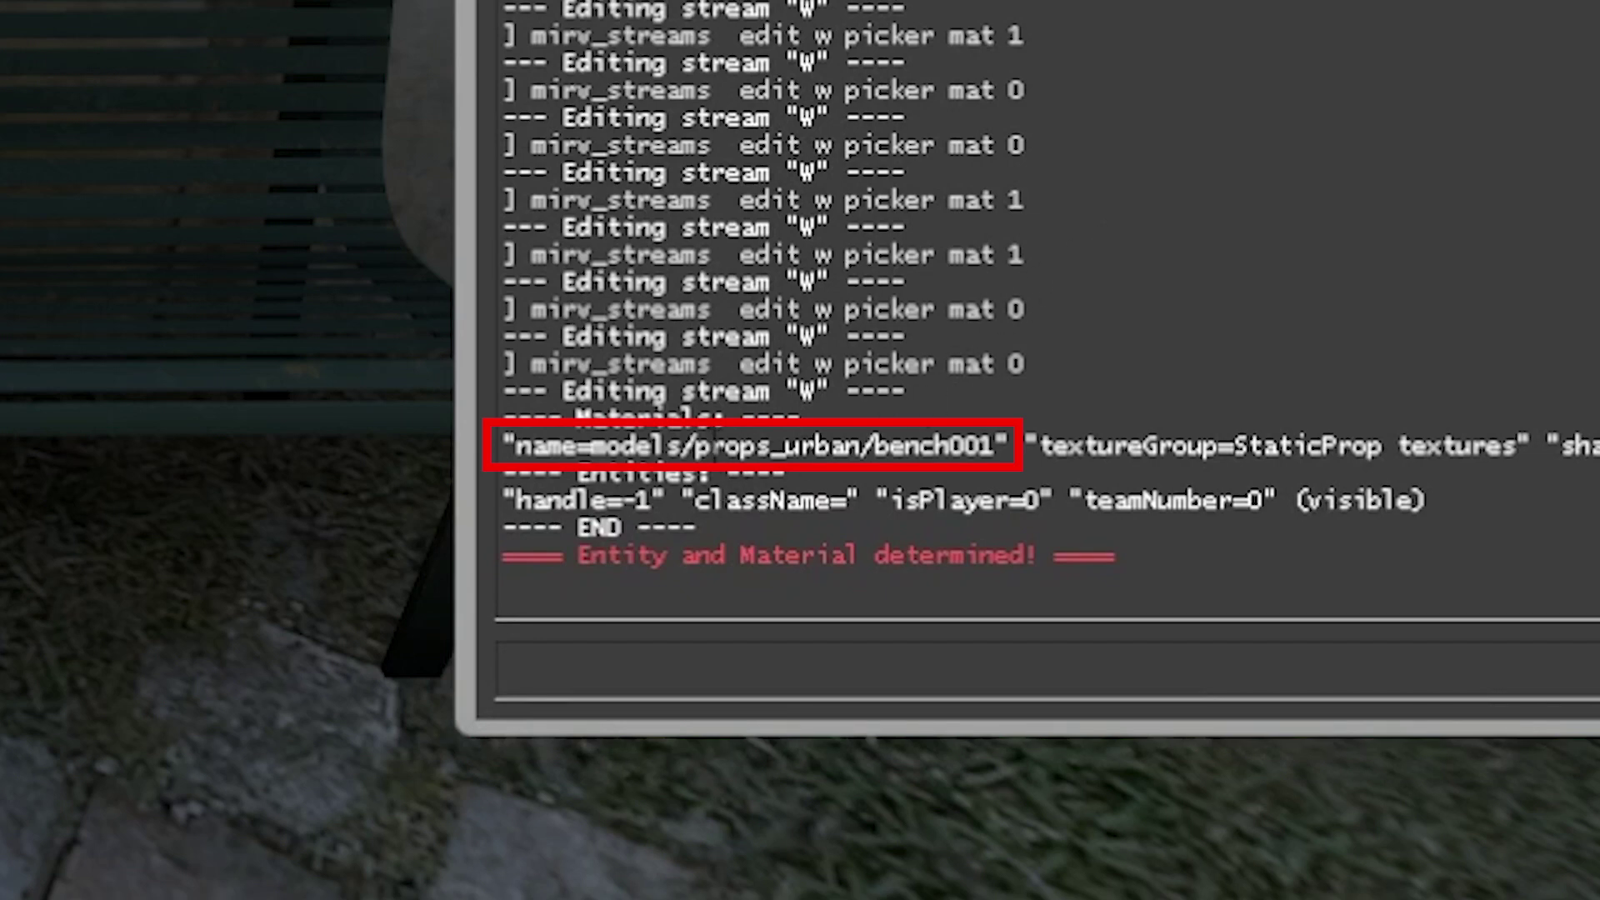
{"action": "left_click_drag", "start_coordinate": [715, 447], "coordinate": [790, 451]}
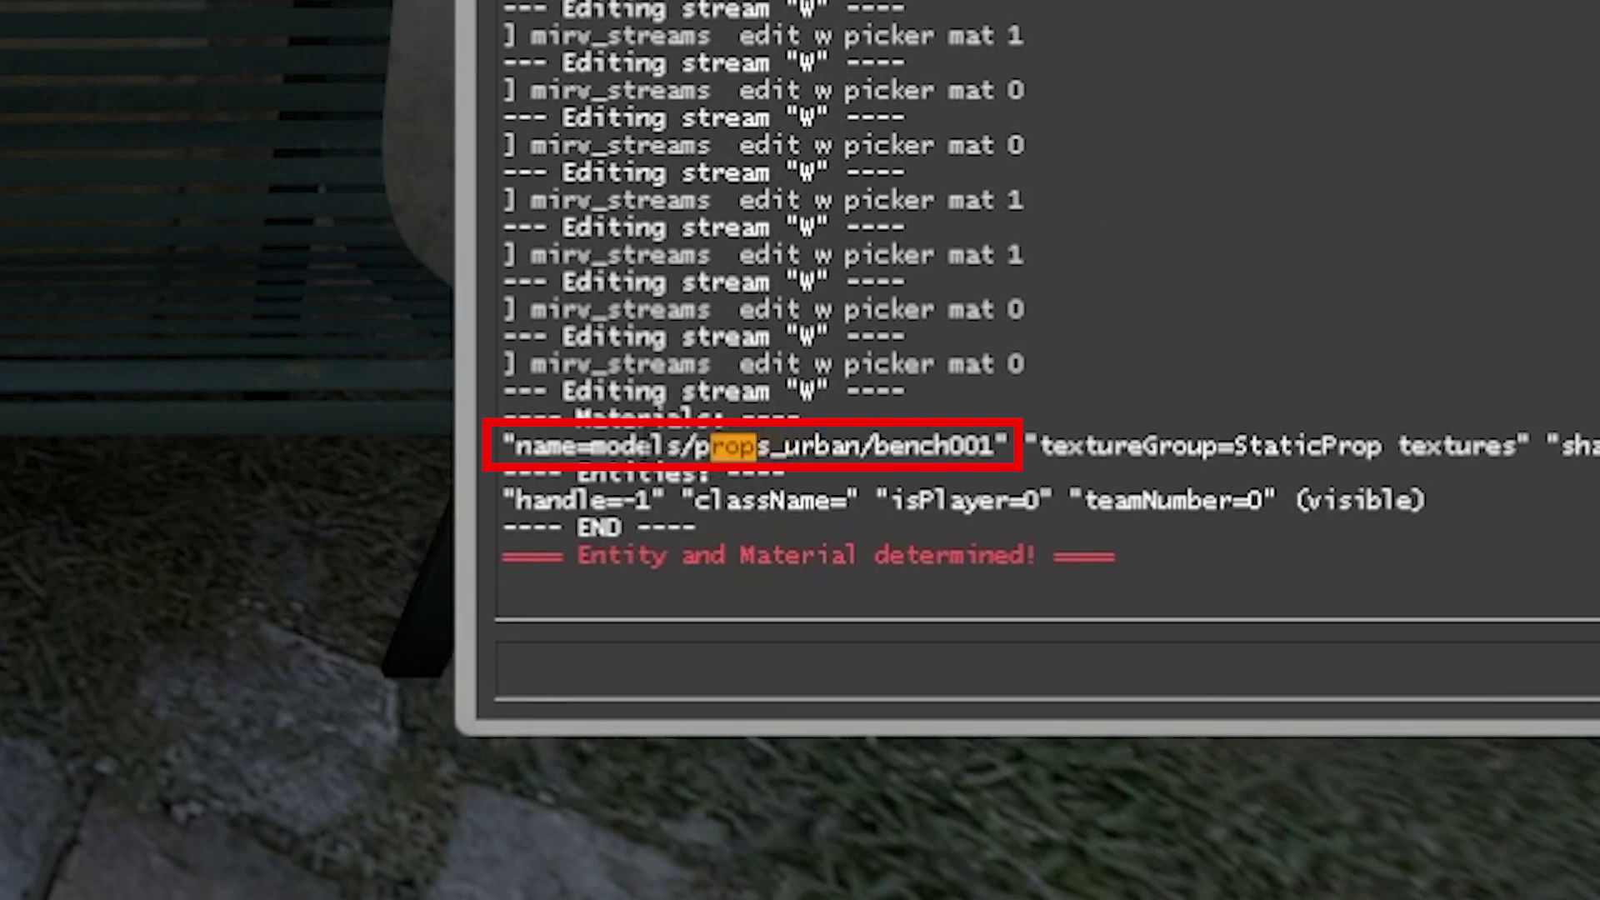
{"action": "left_click_drag", "start_coordinate": [589, 448], "coordinate": [742, 448]}
{"action": "left_click", "coordinate": [893, 447]}
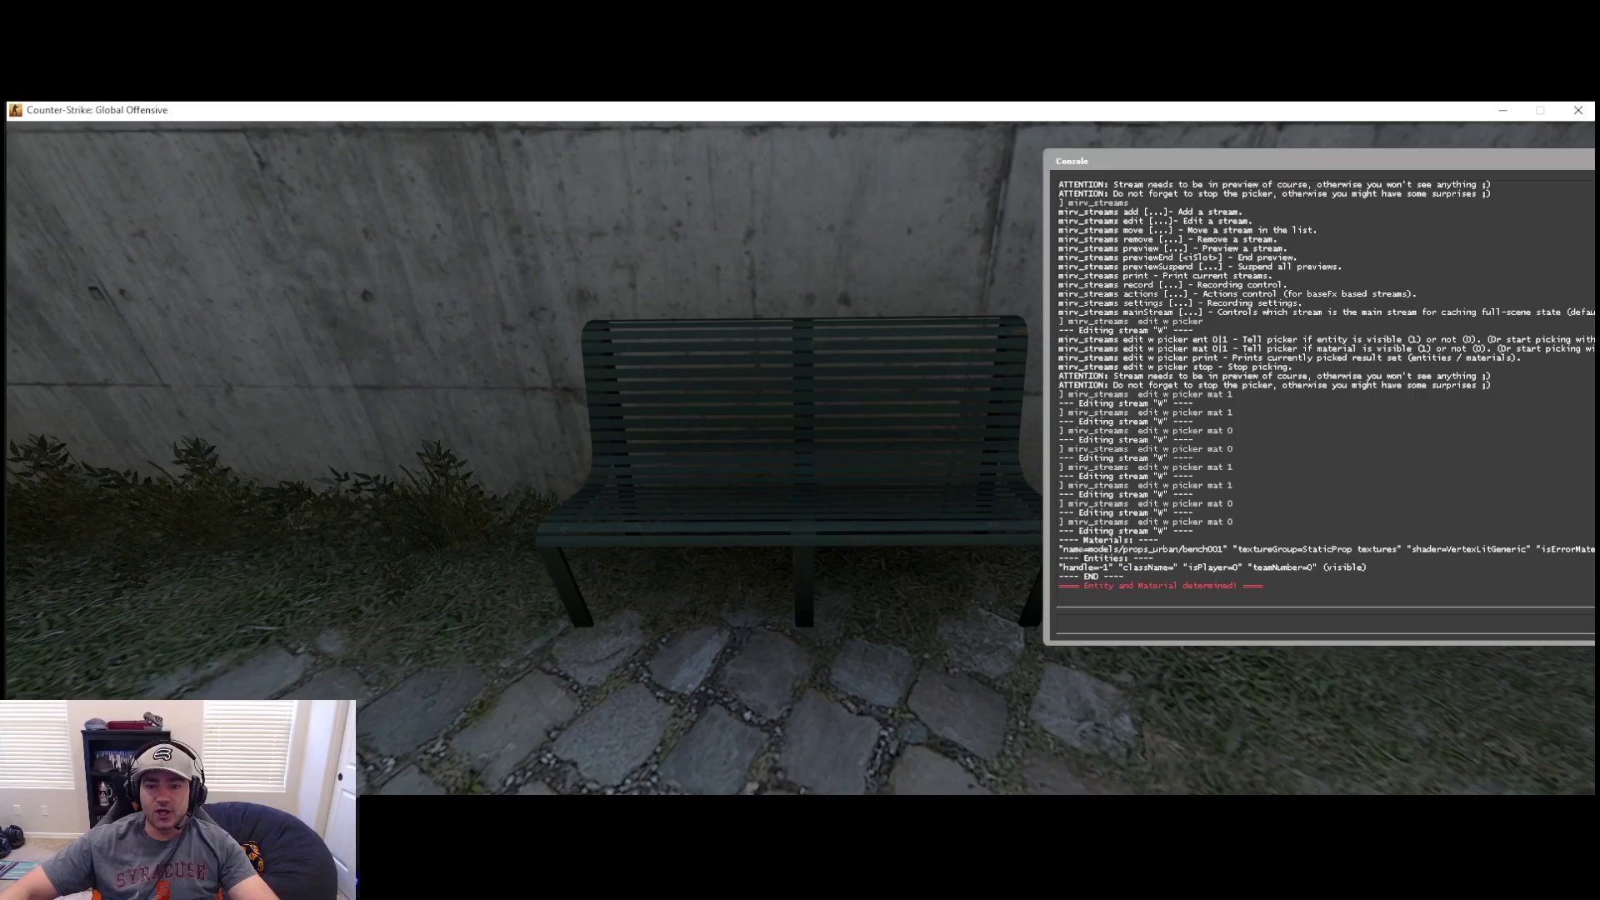
{"action": "left_click_drag", "start_coordinate": [1088, 549], "coordinate": [1225, 553]}
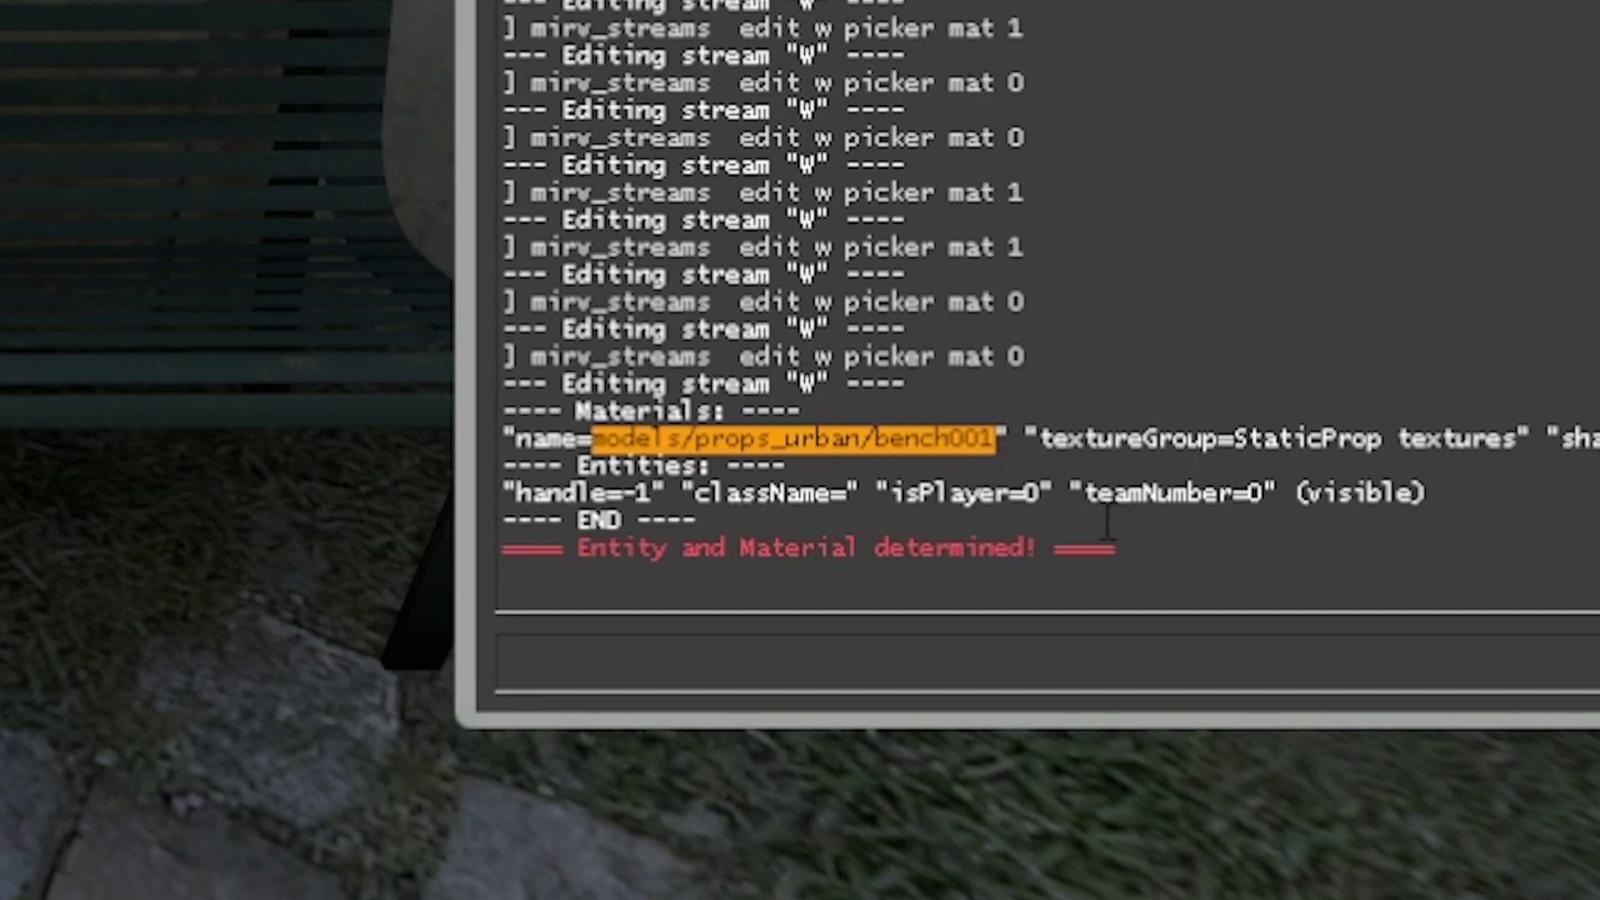
{"action": "left_click", "coordinate": [827, 641]}
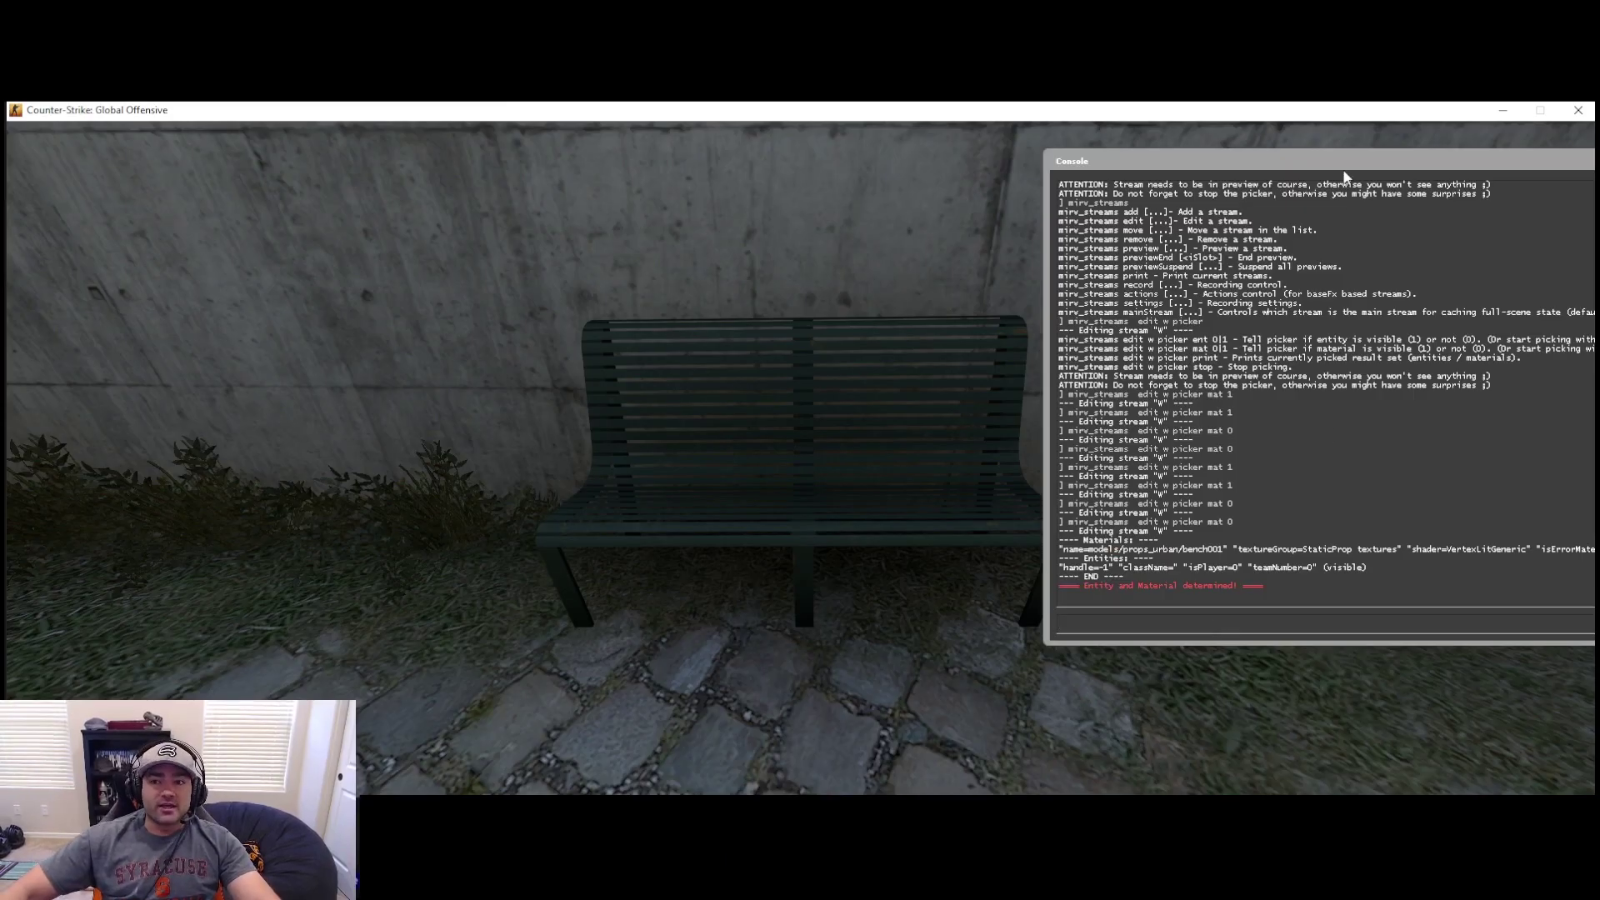
{"action": "left_click_drag", "start_coordinate": [1345, 176], "coordinate": [1241, 179]}
{"action": "left_click_drag", "start_coordinate": [1239, 172], "coordinate": [1307, 149]}
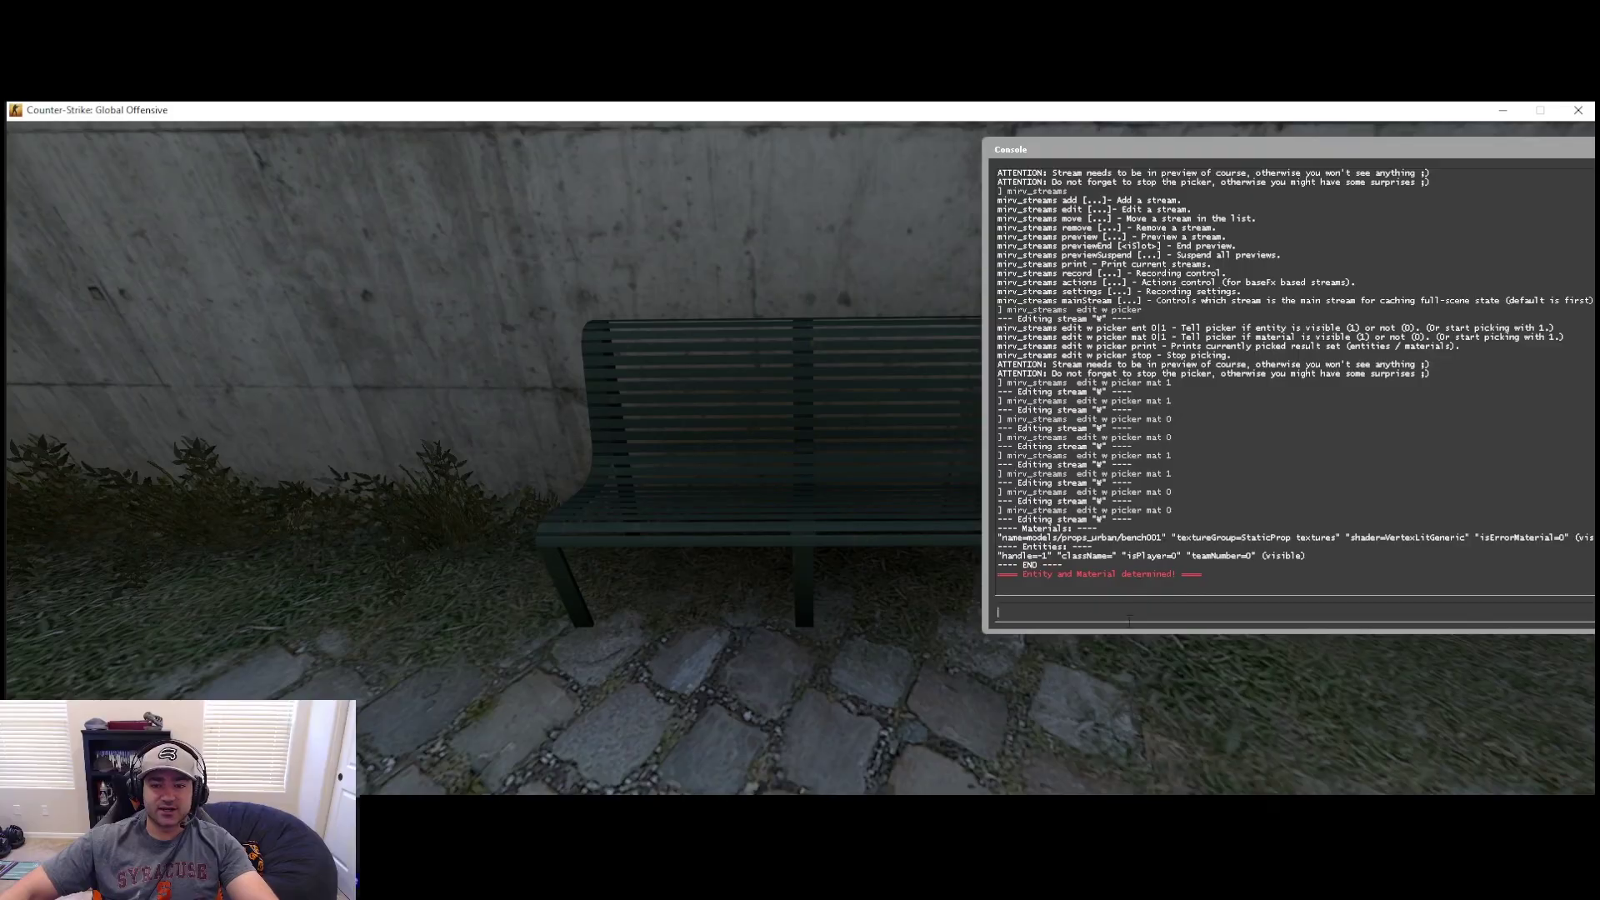
Add a noDraw action filter for "models/props_urban/bench001" on stream w.
{"action": "type", "text": "mirv"}
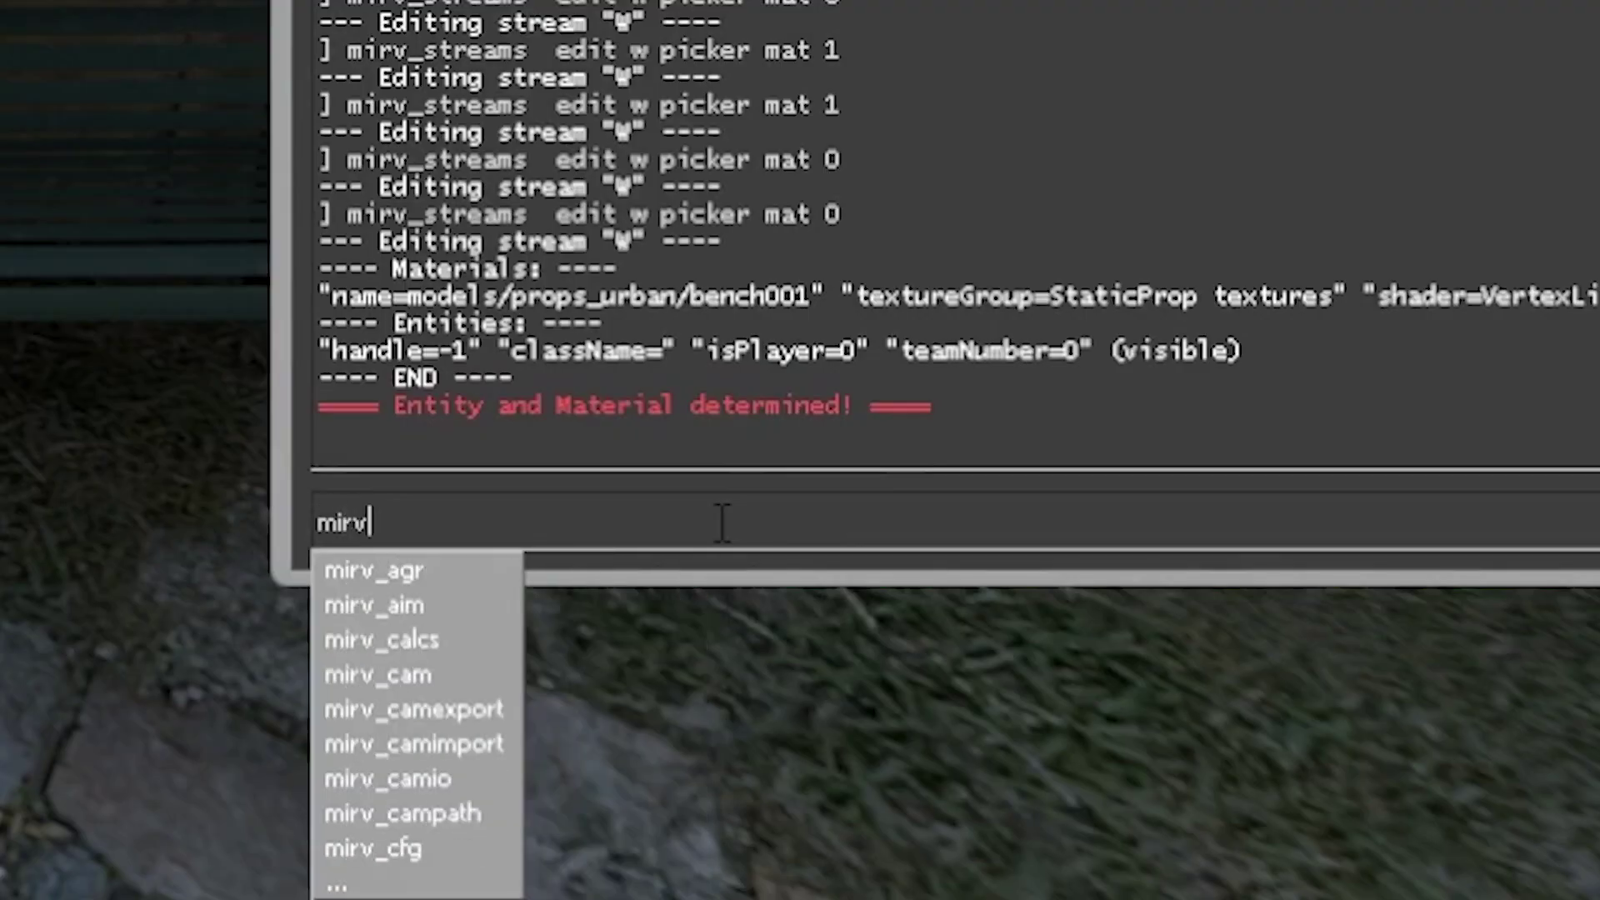
{"action": "type", "text": "_streams "}
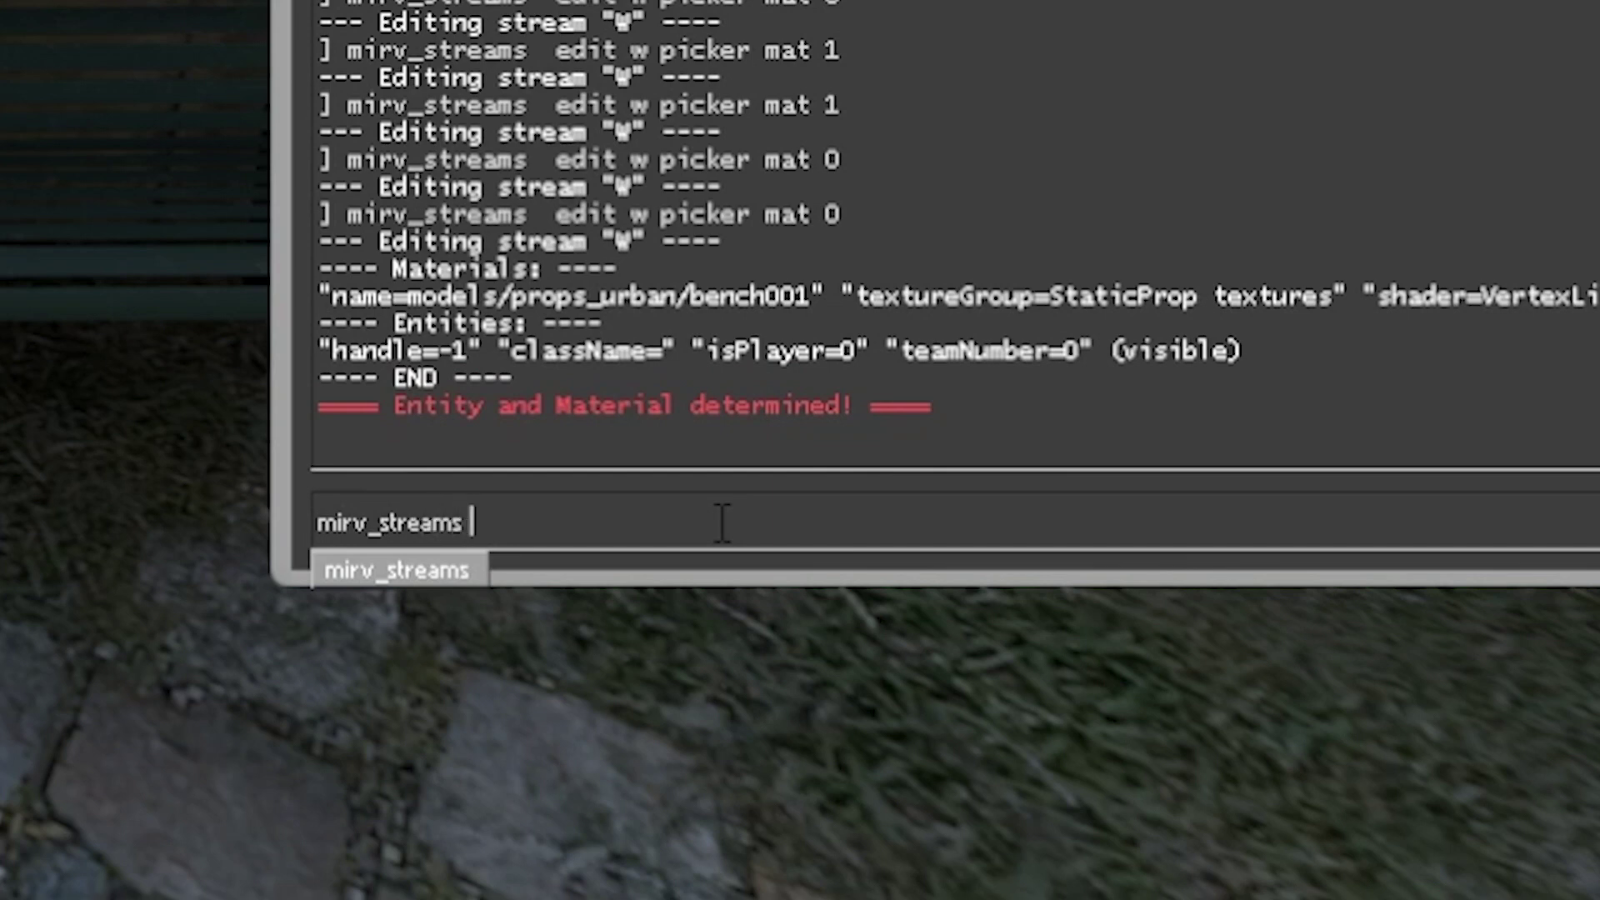
{"action": "type", "text": "edit w actionf"}
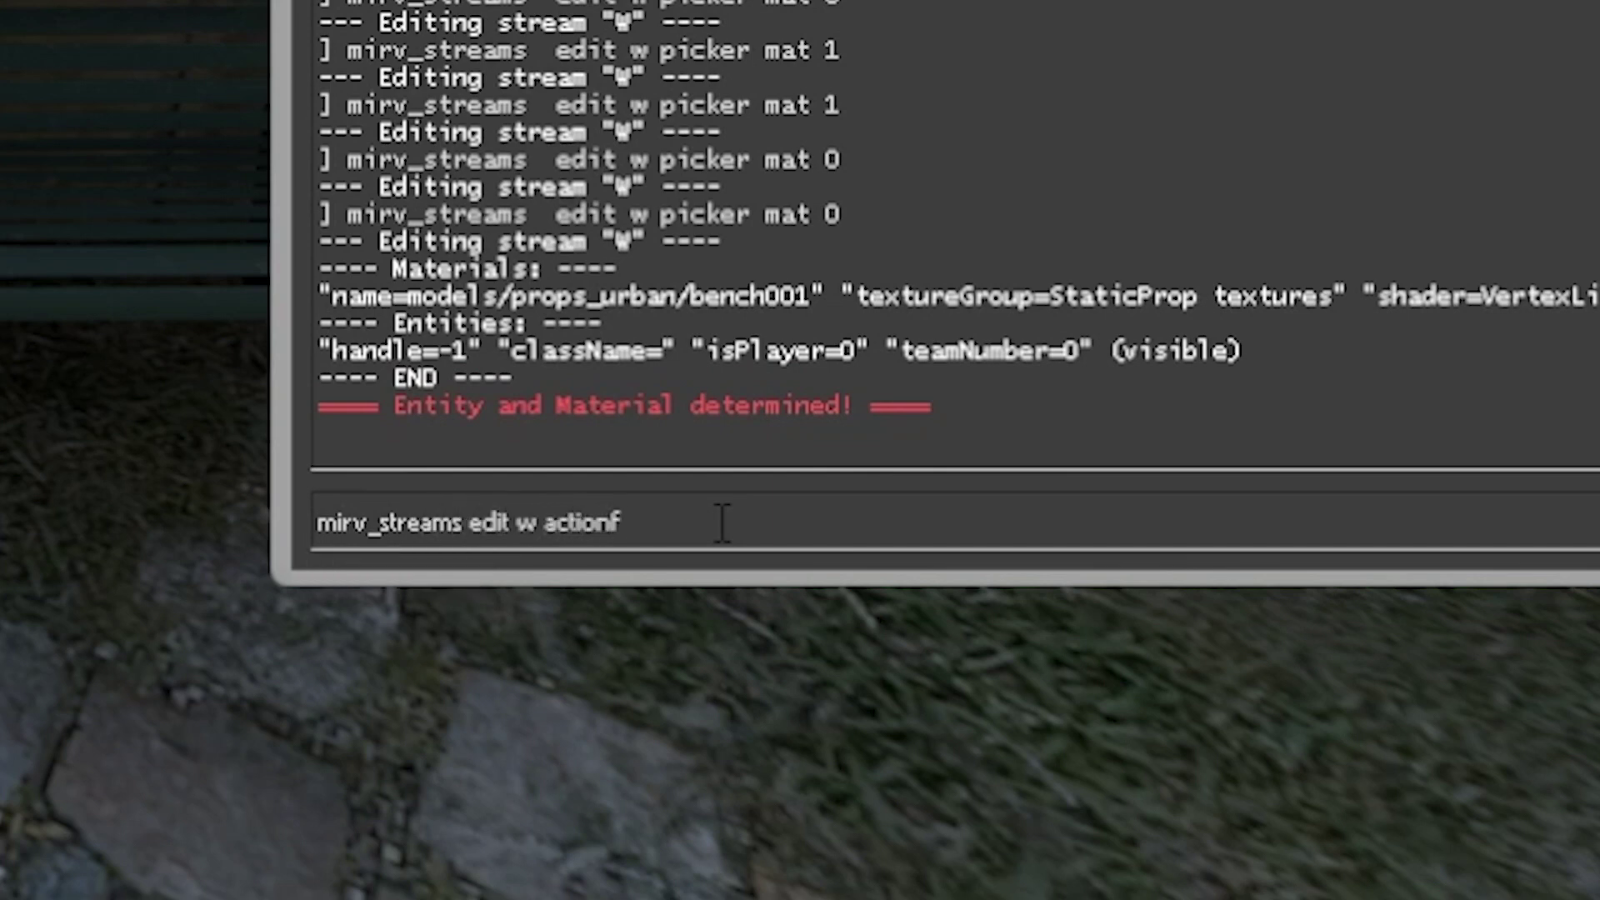
{"action": "type", "text": "ilter"}
{"action": "key", "text": "Return"}
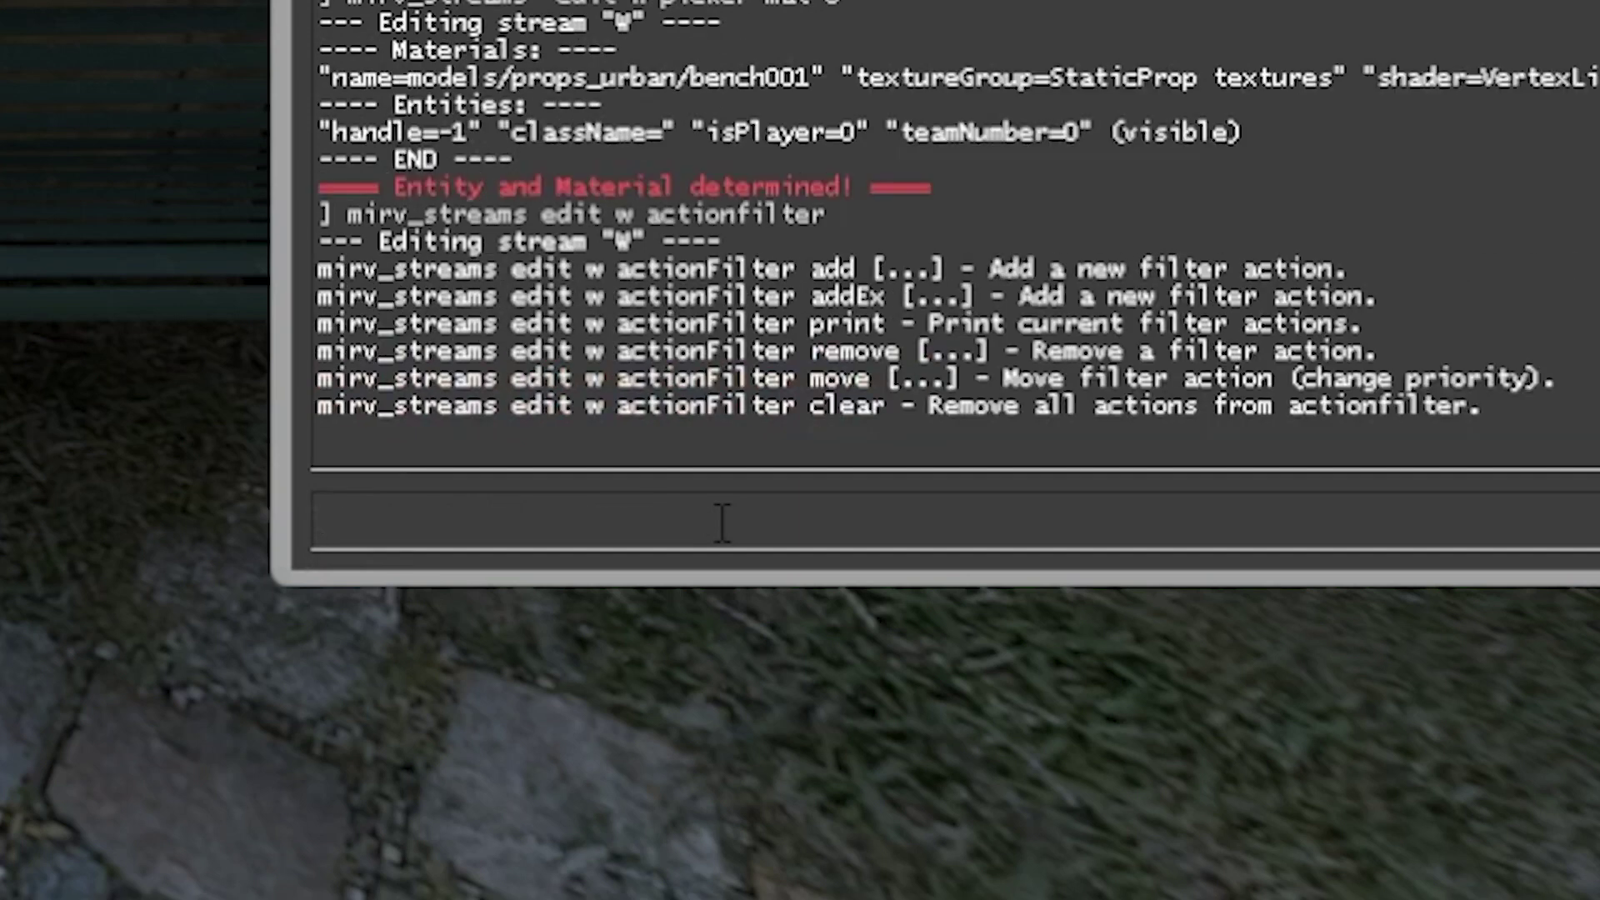
{"action": "key", "text": "Up"}
{"action": "type", "text": "add "}
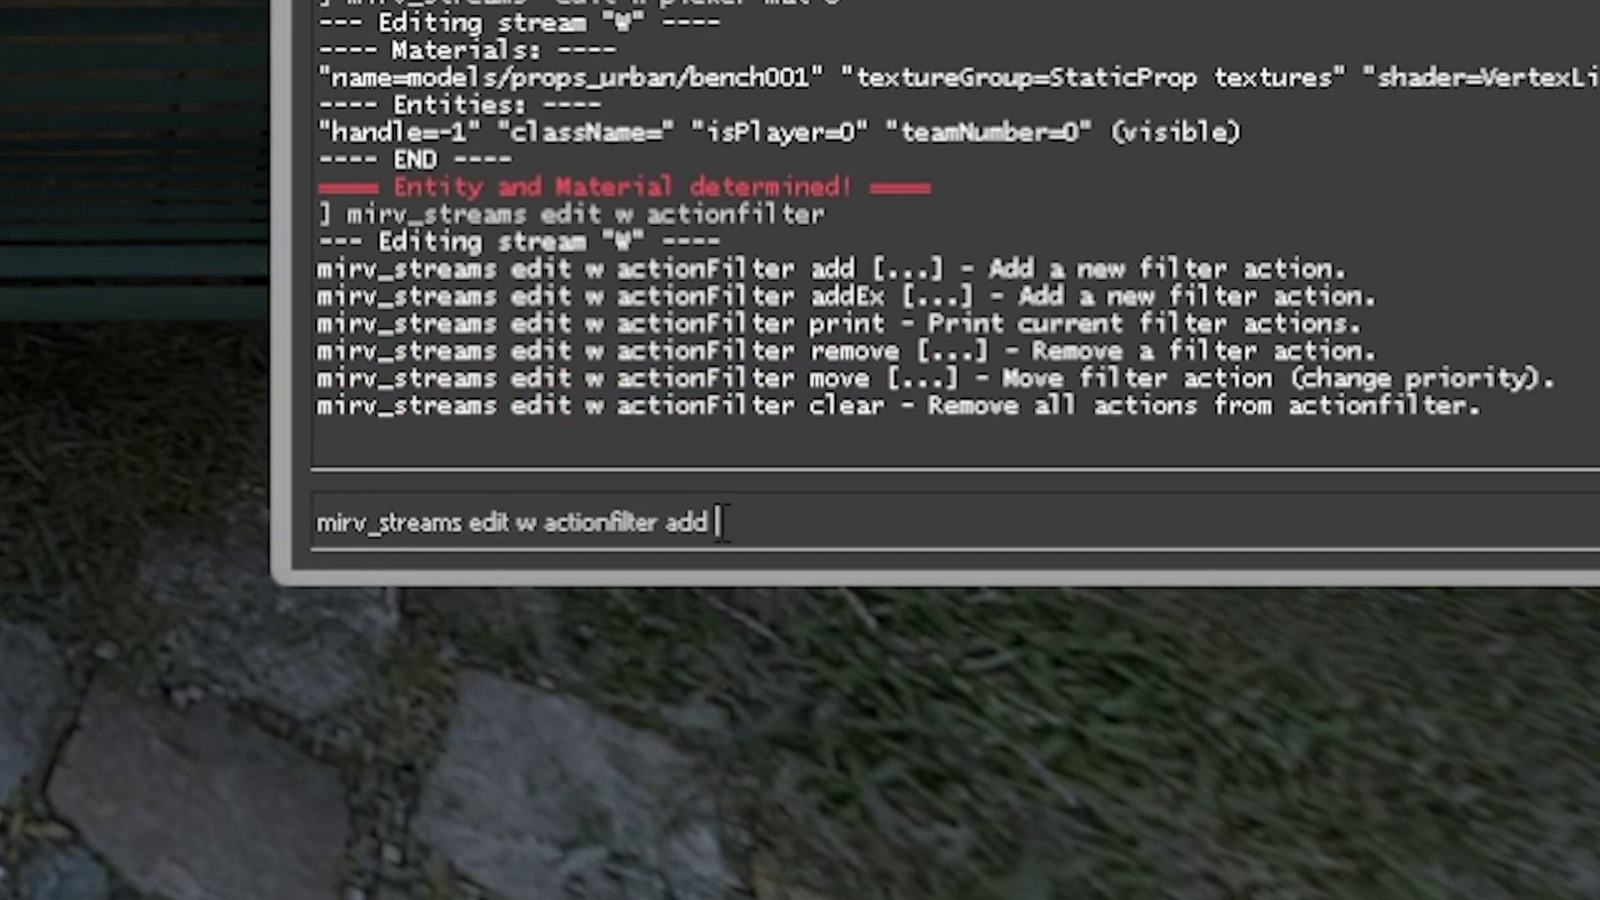
{"action": "type", "text": "\""}
{"action": "type", "text": "models/props_urban/bench001"}
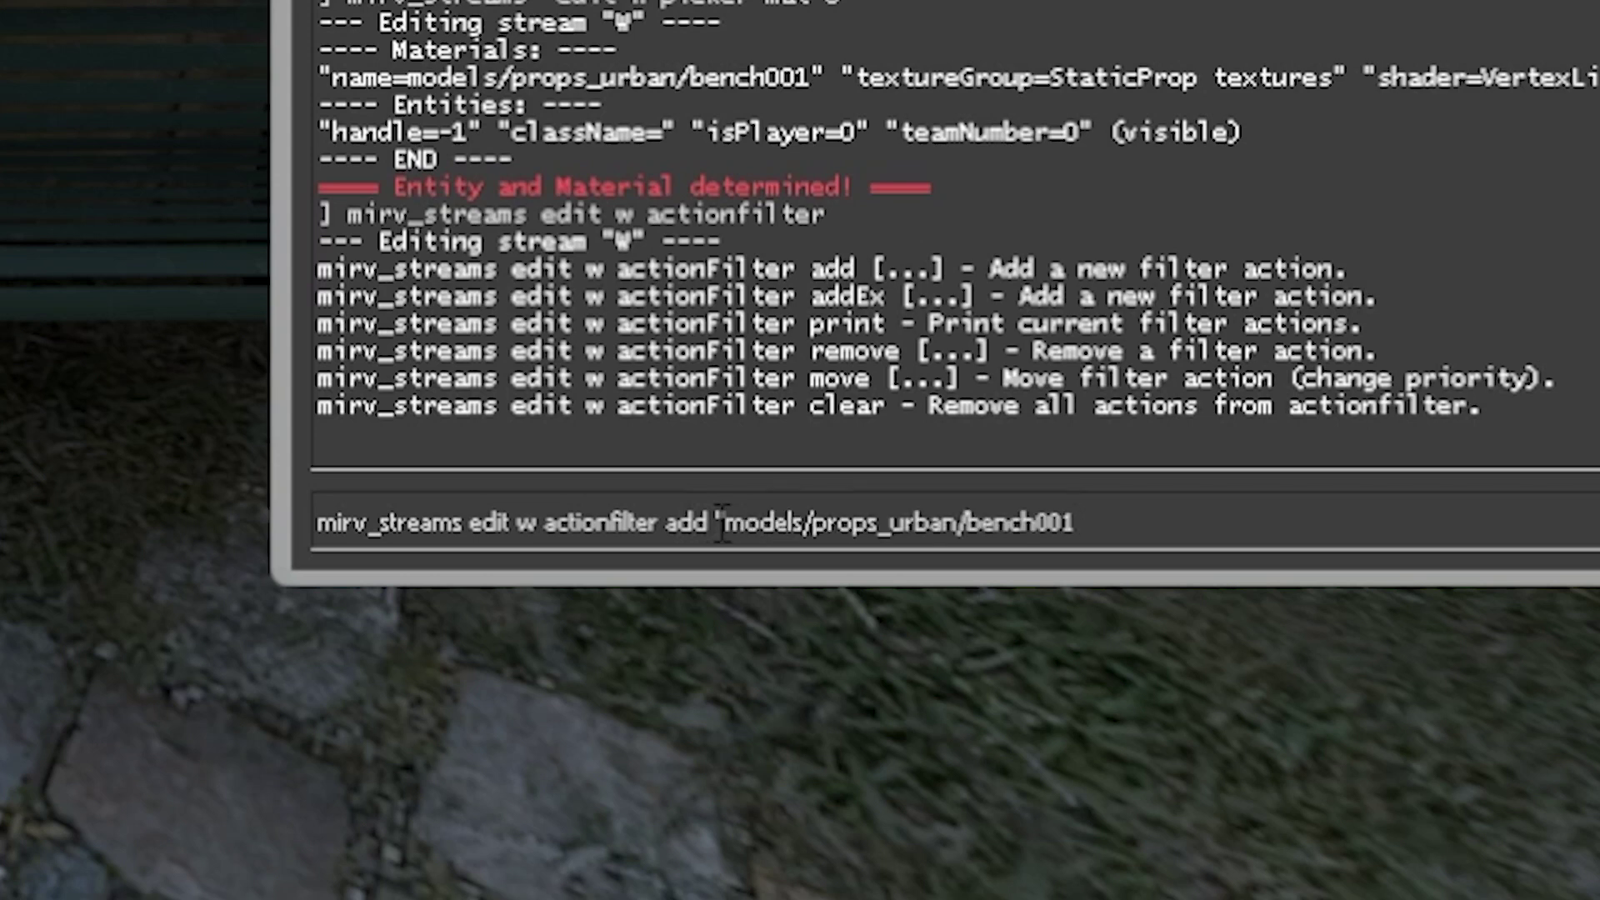
{"action": "type", "text": "\" noDraw"}
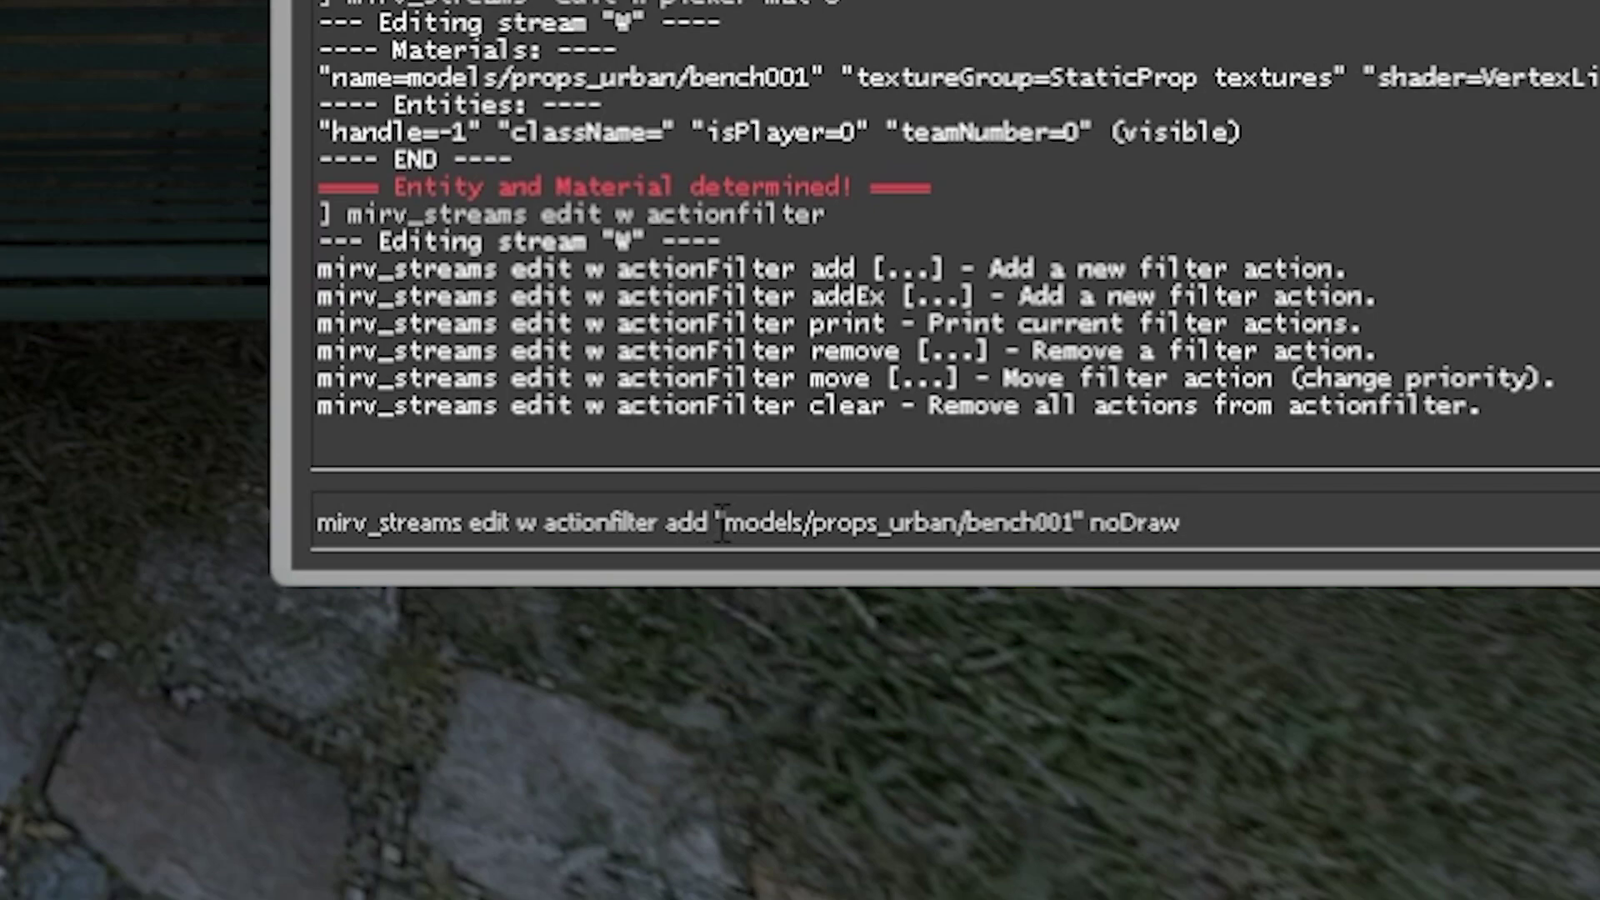
{"action": "key", "text": "Return"}
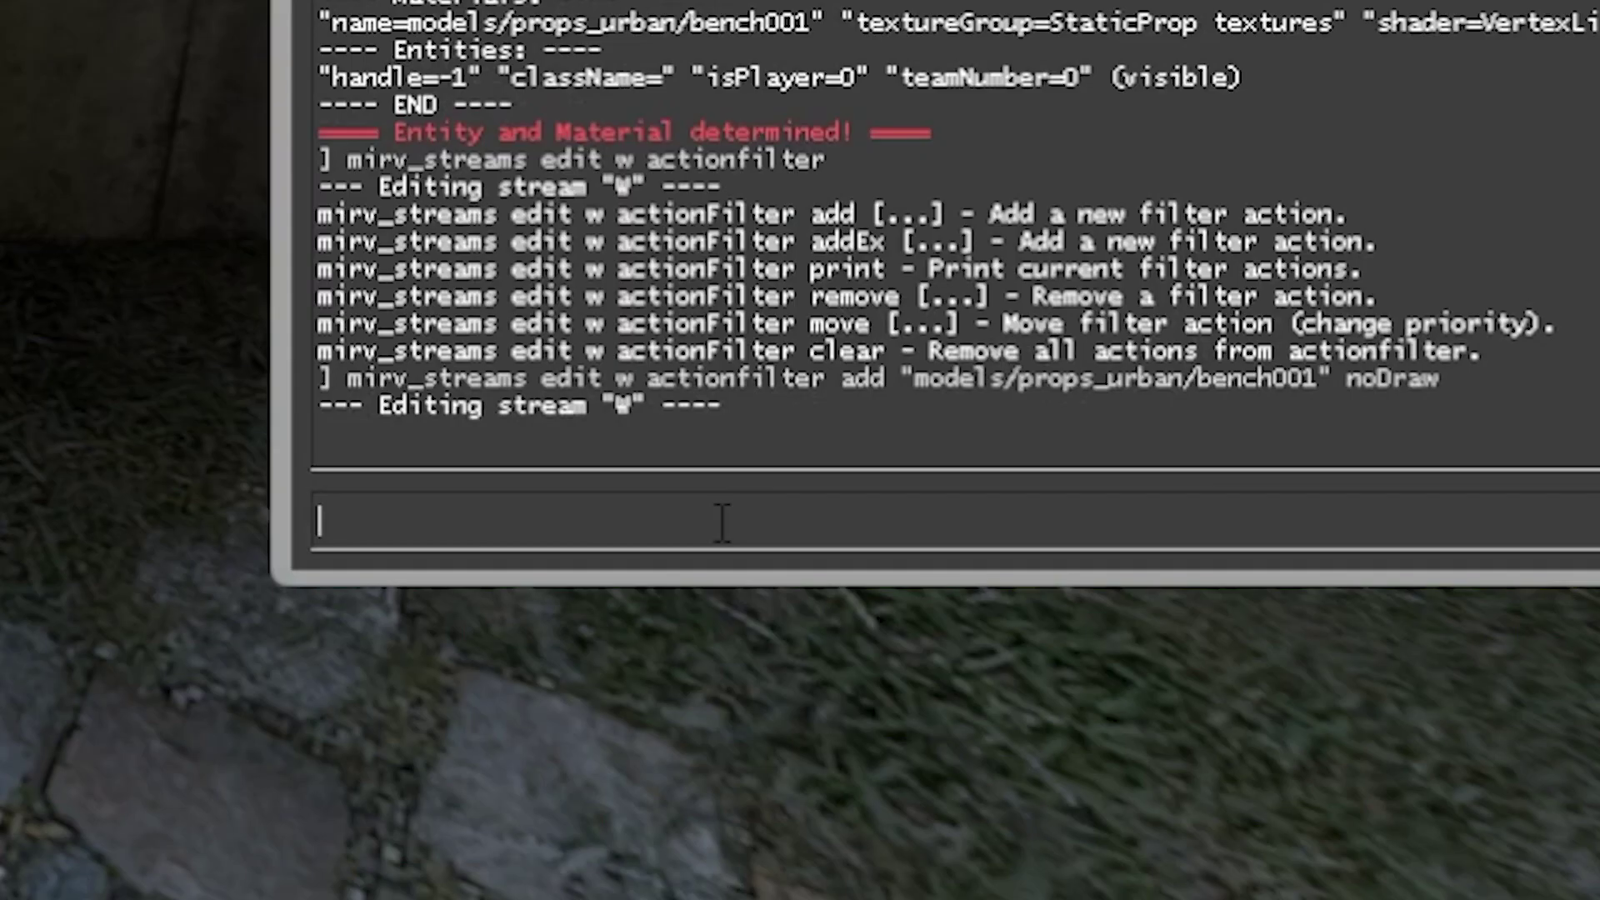
Create a matteEntity stream E by editing the earlier matteWorld command.
{"action": "key", "text": "Up"}
{"action": "key", "text": "Up"}
{"action": "key", "text": "Up"}
{"action": "key", "text": "BackSpace"}
{"action": "key", "text": "BackSpace"}
{"action": "key", "text": "BackSpace"}
{"action": "key", "text": "BackSpace"}
{"action": "key", "text": "BackSpace"}
{"action": "key", "text": "BackSpace"}
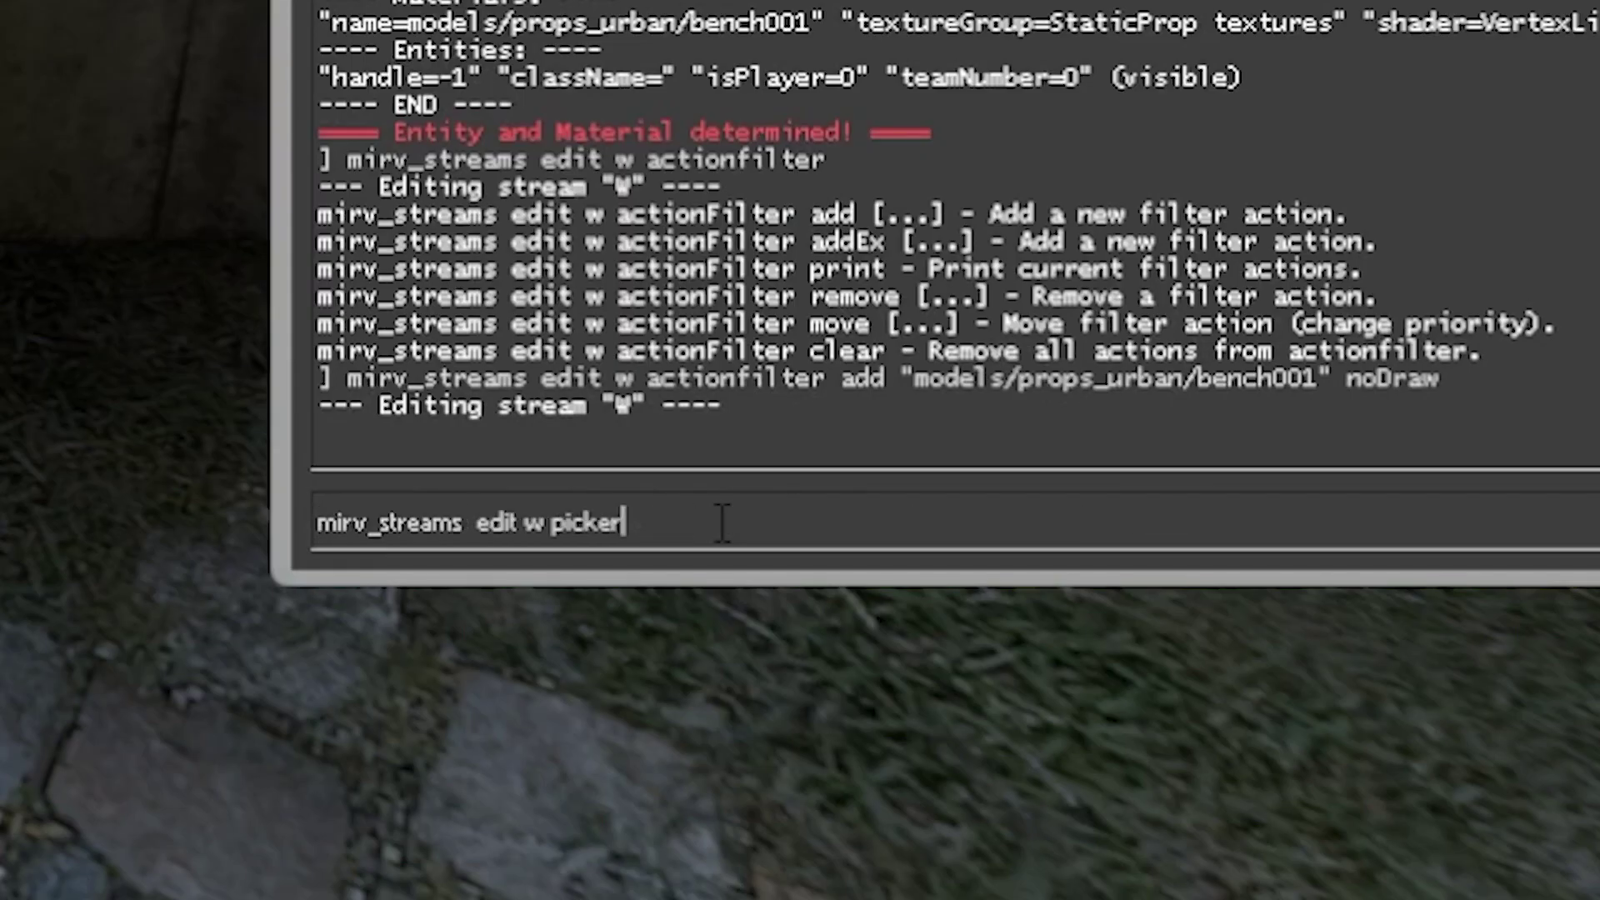
{"action": "key", "text": "BackSpace"}
{"action": "key", "text": "BackSpace"}
{"action": "key", "text": "BackSpace"}
{"action": "key", "text": "BackSpace"}
{"action": "key", "text": "BackSpace"}
{"action": "key", "text": "BackSpace"}
{"action": "key", "text": "BackSpace"}
{"action": "key", "text": "BackSpace"}
{"action": "key", "text": "BackSpace"}
{"action": "key", "text": "Up"}
{"action": "key", "text": "Up"}
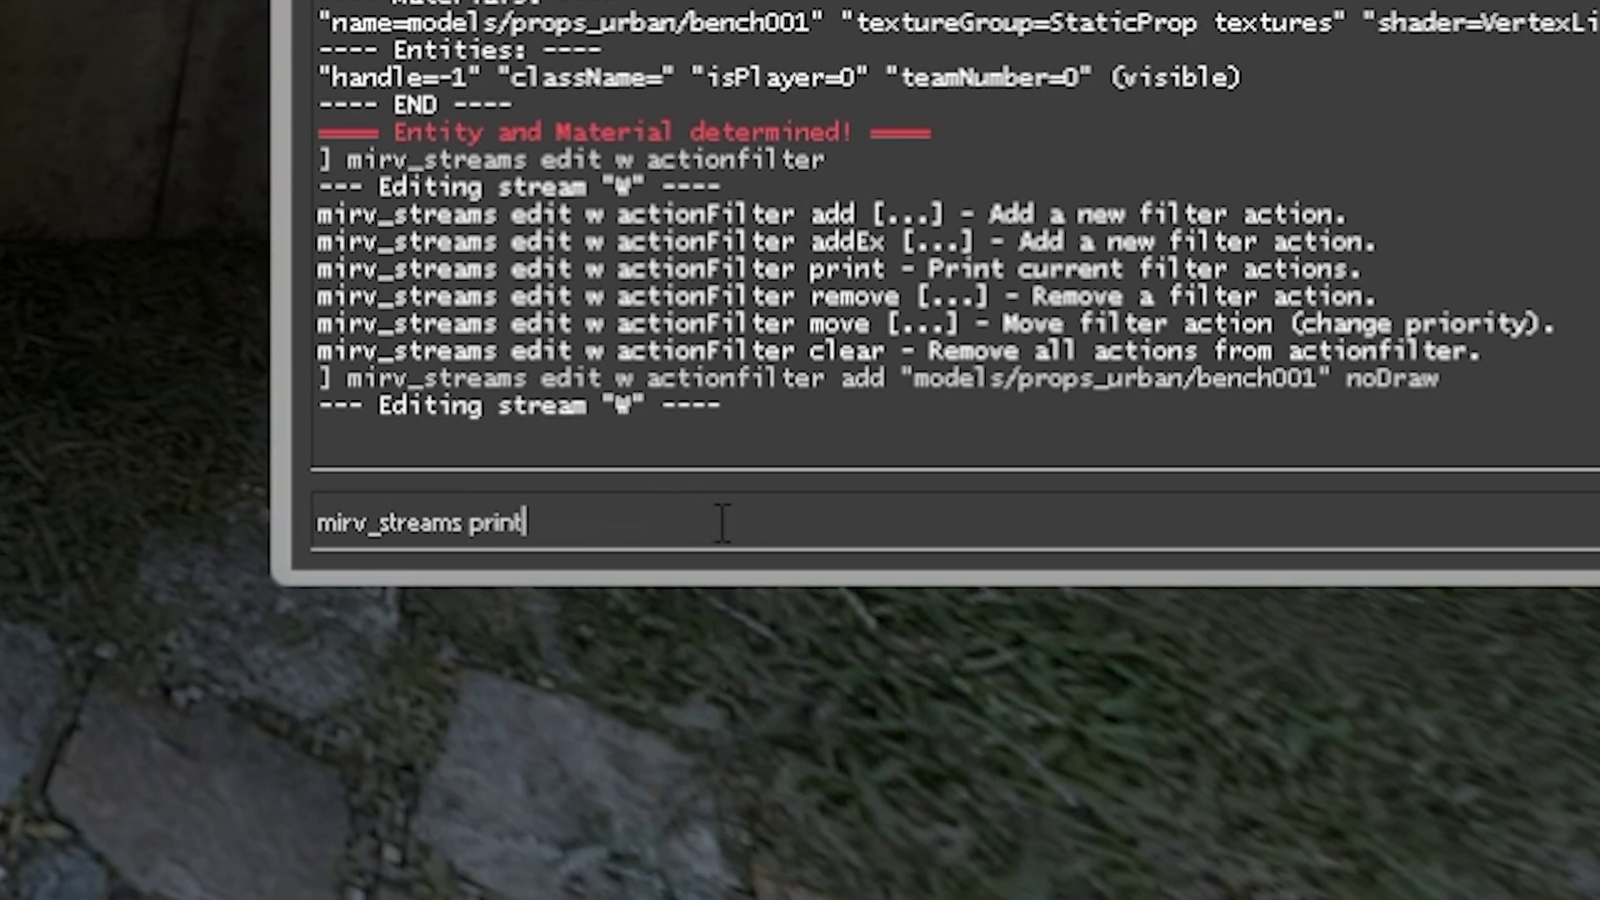
{"action": "key", "text": "Up"}
{"action": "key", "text": "Up"}
{"action": "key", "text": "Down"}
{"action": "key", "text": "BackSpace"}
{"action": "key", "text": "BackSpace"}
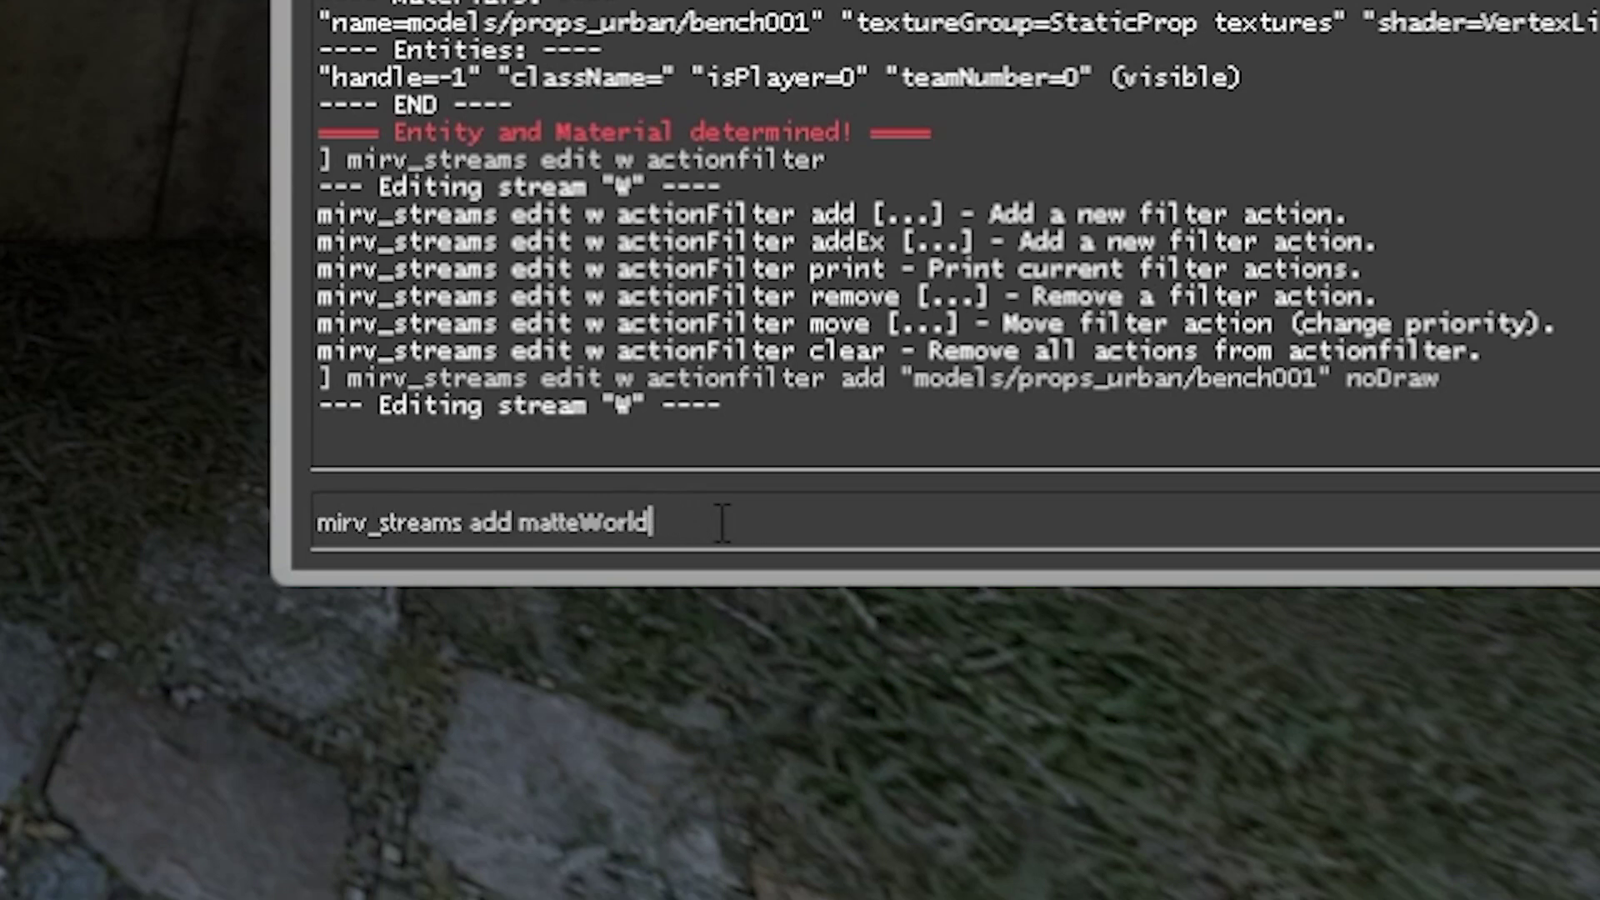
{"action": "key", "text": "BackSpace"}
{"action": "key", "text": "BackSpace"}
{"action": "key", "text": "BackSpace"}
{"action": "key", "text": "BackSpace"}
{"action": "key", "text": "BackSpace"}
{"action": "type", "text": "Enti"}
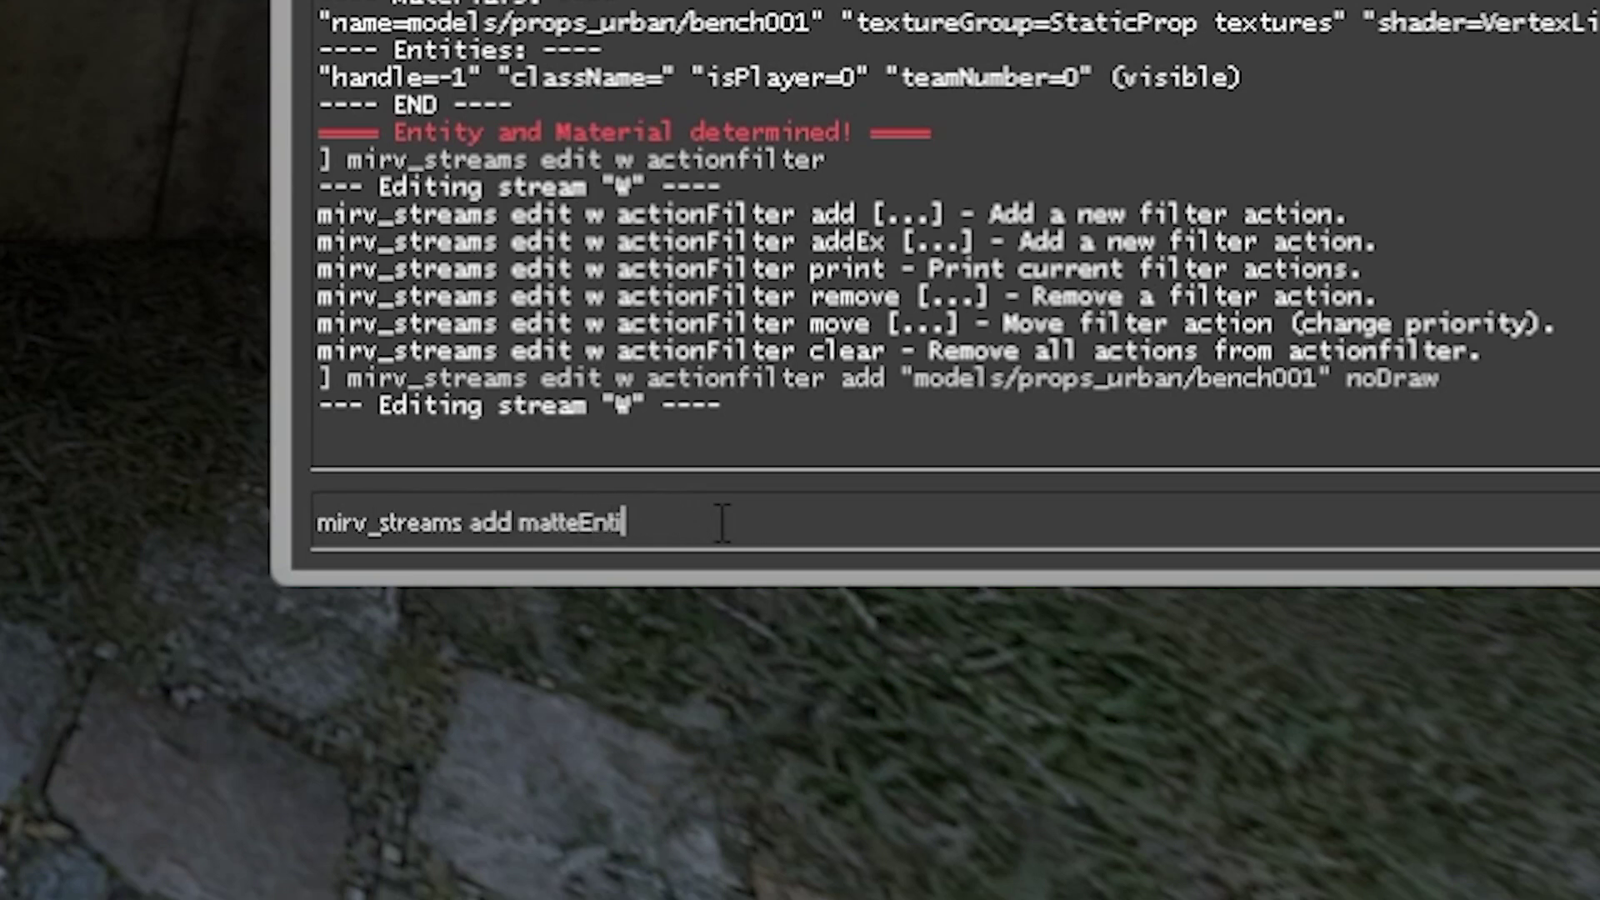
{"action": "type", "text": "ty E"}
{"action": "key", "text": "Return"}
Rework the bench001 filter command to target stream E with Draw instead of noDraw.
{"action": "key", "text": "Up"}
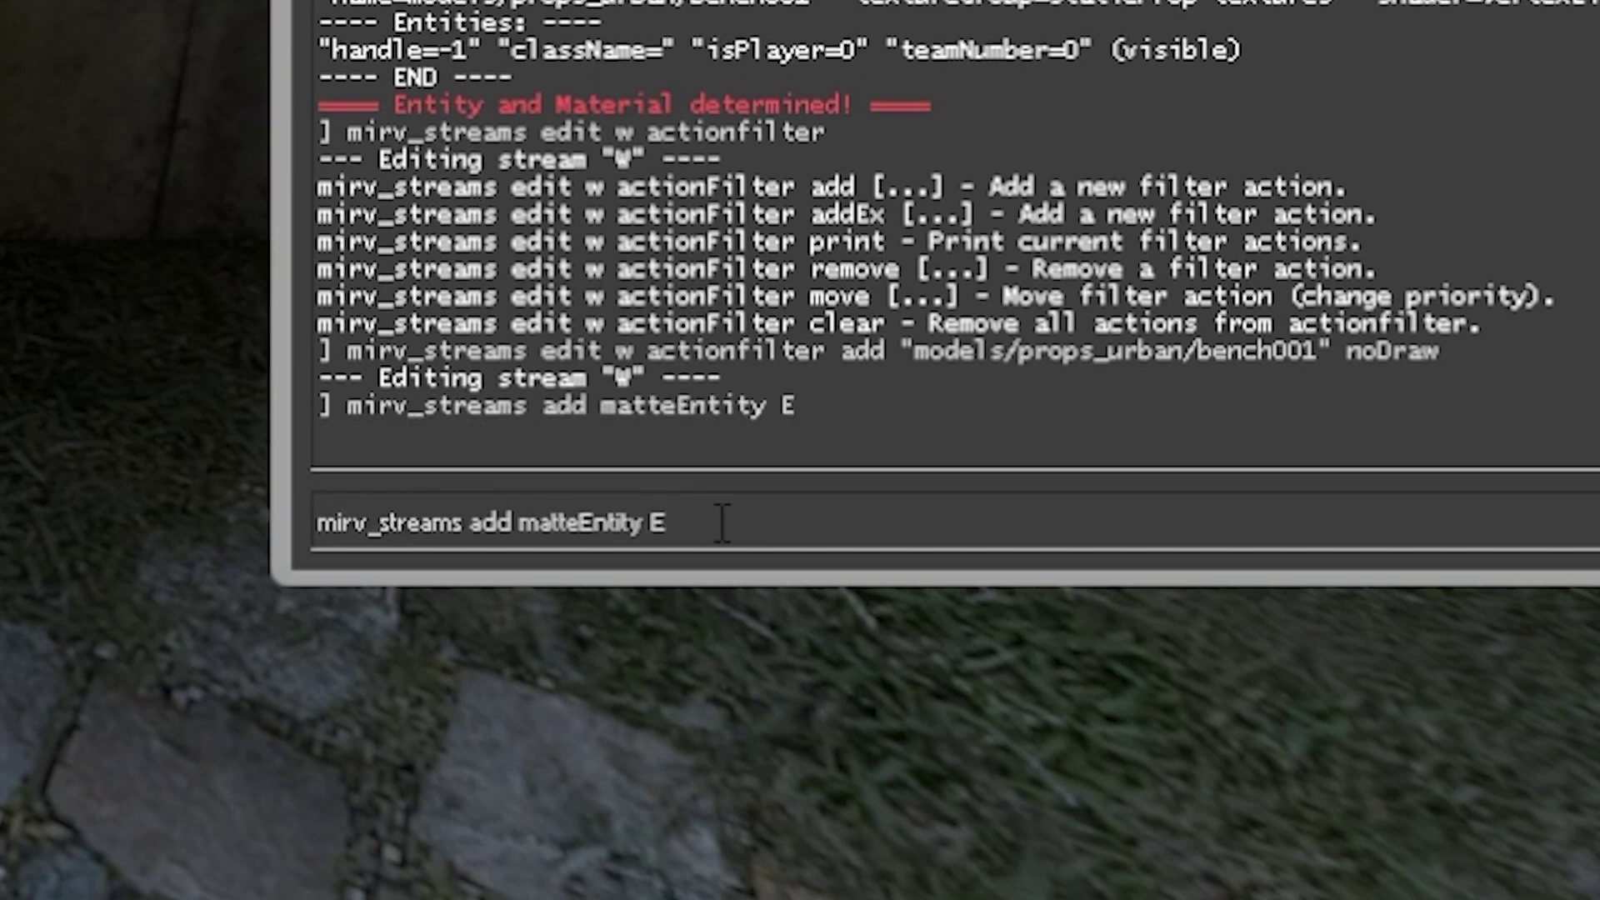
{"action": "key", "text": "Up"}
{"action": "key", "text": "Up"}
{"action": "key", "text": "Down"}
{"action": "key", "text": "Left"}
{"action": "key", "text": "Left"}
{"action": "key", "text": "Left"}
{"action": "key", "text": "Left"}
{"action": "key", "text": "Left"}
{"action": "key", "text": "Left"}
{"action": "key", "text": "Left"}
{"action": "key", "text": "Left"}
{"action": "key", "text": "Left"}
{"action": "key", "text": "Left"}
{"action": "key", "text": "Left"}
{"action": "key", "text": "Left"}
{"action": "key", "text": "Left"}
{"action": "key", "text": "Left"}
{"action": "key", "text": "Left"}
{"action": "key", "text": "Left"}
{"action": "key", "text": "Left"}
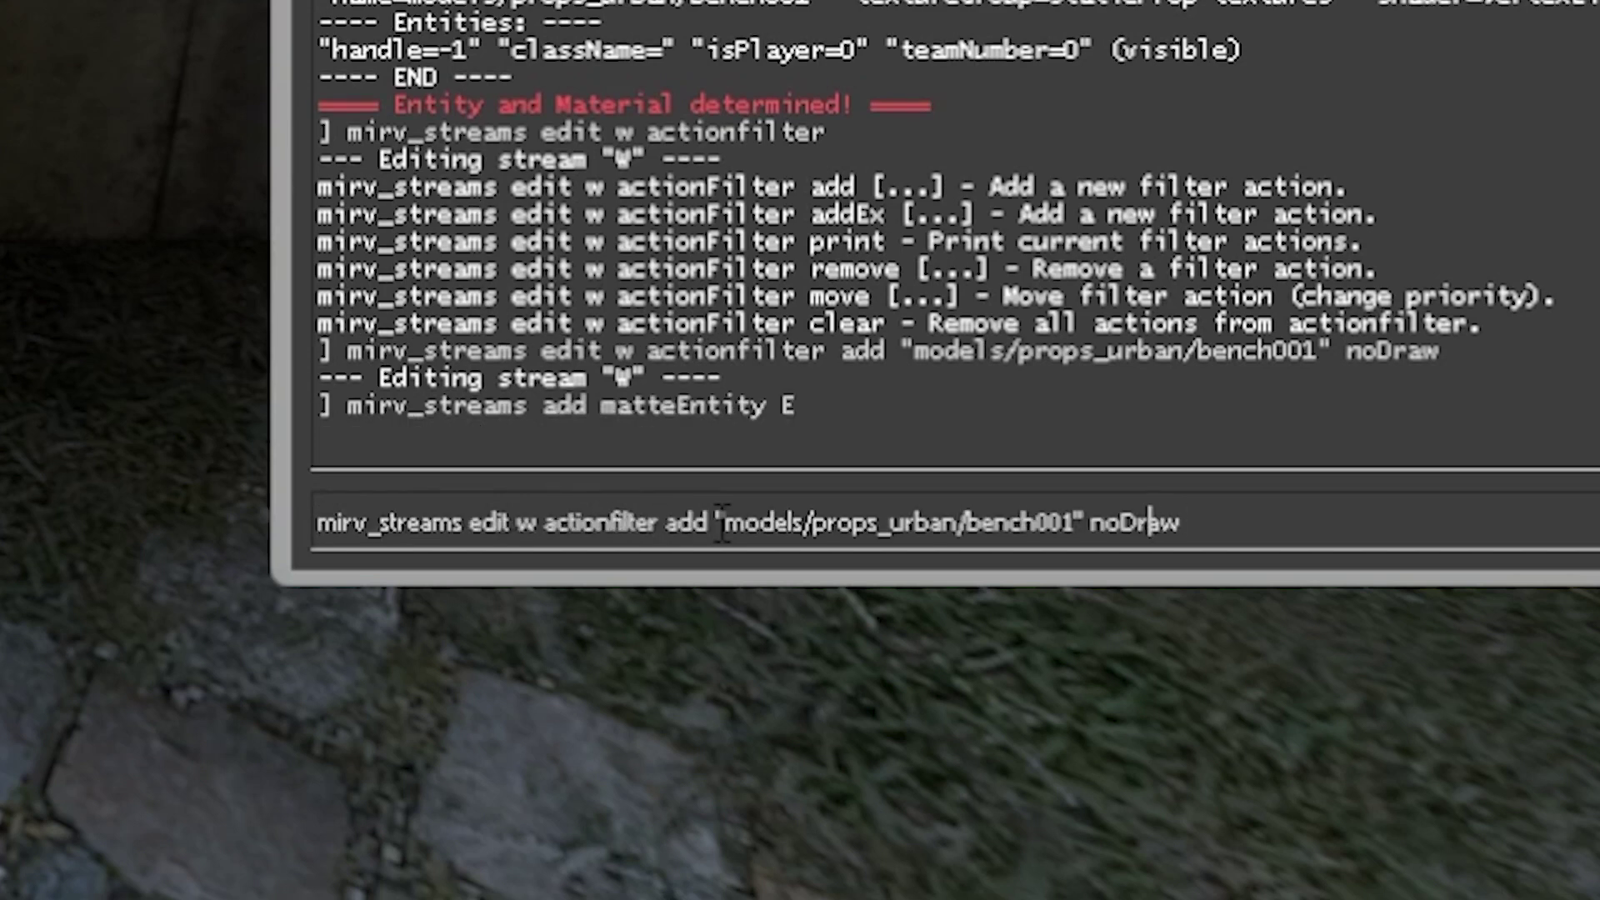
{"action": "key", "text": "Left"}
{"action": "key", "text": "Left"}
{"action": "key", "text": "Left"}
{"action": "key", "text": "Left"}
{"action": "key", "text": "Left"}
{"action": "key", "text": "Left"}
{"action": "key", "text": "Left"}
{"action": "key", "text": "Left"}
{"action": "key", "text": "Left"}
{"action": "key", "text": "Left"}
{"action": "key", "text": "Left"}
{"action": "key", "text": "Left"}
{"action": "key", "text": "Left"}
{"action": "key", "text": "Left"}
{"action": "key", "text": "Left"}
{"action": "key", "text": "Left"}
{"action": "key", "text": "Left"}
{"action": "key", "text": "Left"}
{"action": "key", "text": "Left"}
{"action": "key", "text": "Left"}
{"action": "key", "text": "BackSpace"}
{"action": "type", "text": "E"}
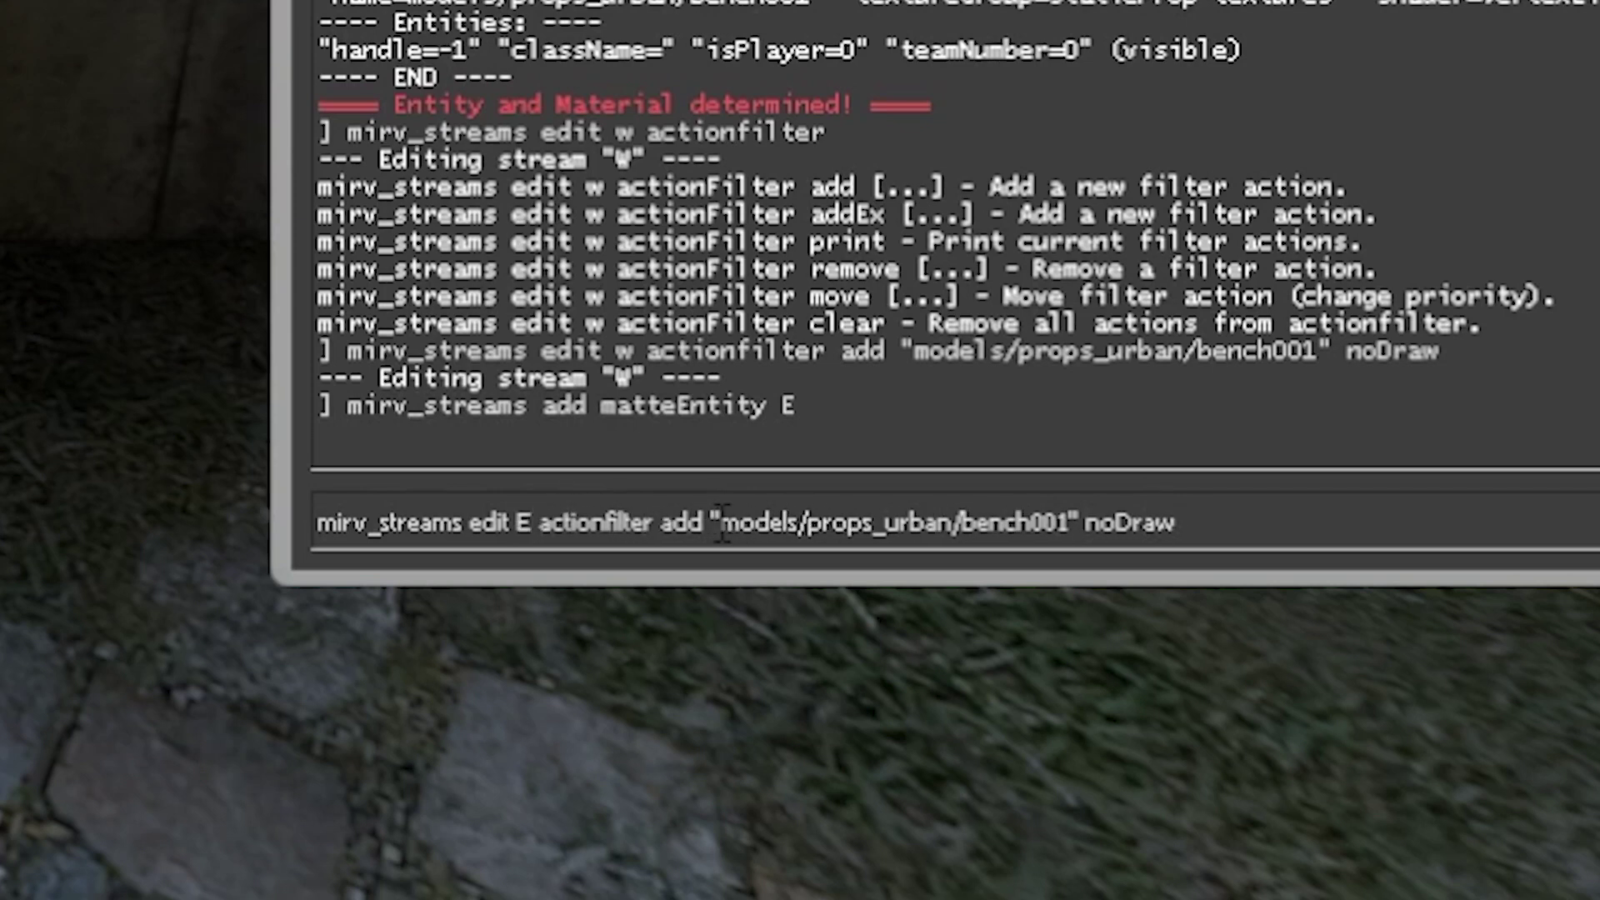
{"action": "key", "text": "Right"}
{"action": "key", "text": "Right"}
{"action": "key", "text": "Right"}
{"action": "key", "text": "Right"}
{"action": "key", "text": "Right"}
{"action": "key", "text": "Right"}
{"action": "key", "text": "Right"}
{"action": "key", "text": "Right"}
{"action": "key", "text": "Right"}
{"action": "key", "text": "Right"}
{"action": "key", "text": "Right"}
{"action": "key", "text": "Right"}
{"action": "key", "text": "Right"}
{"action": "key", "text": "Right"}
{"action": "key", "text": "Right"}
{"action": "key", "text": "Right"}
{"action": "key", "text": "Right"}
{"action": "key", "text": "Right"}
{"action": "key", "text": "Right"}
{"action": "key", "text": "Right"}
{"action": "key", "text": "Right"}
{"action": "key", "text": "Right"}
{"action": "key", "text": "BackSpace"}
{"action": "key", "text": "BackSpace"}
Submit E's Draw filter, then stop stream w's picker with mirv_streams edit w picker stop.
{"action": "key", "text": "Return"}
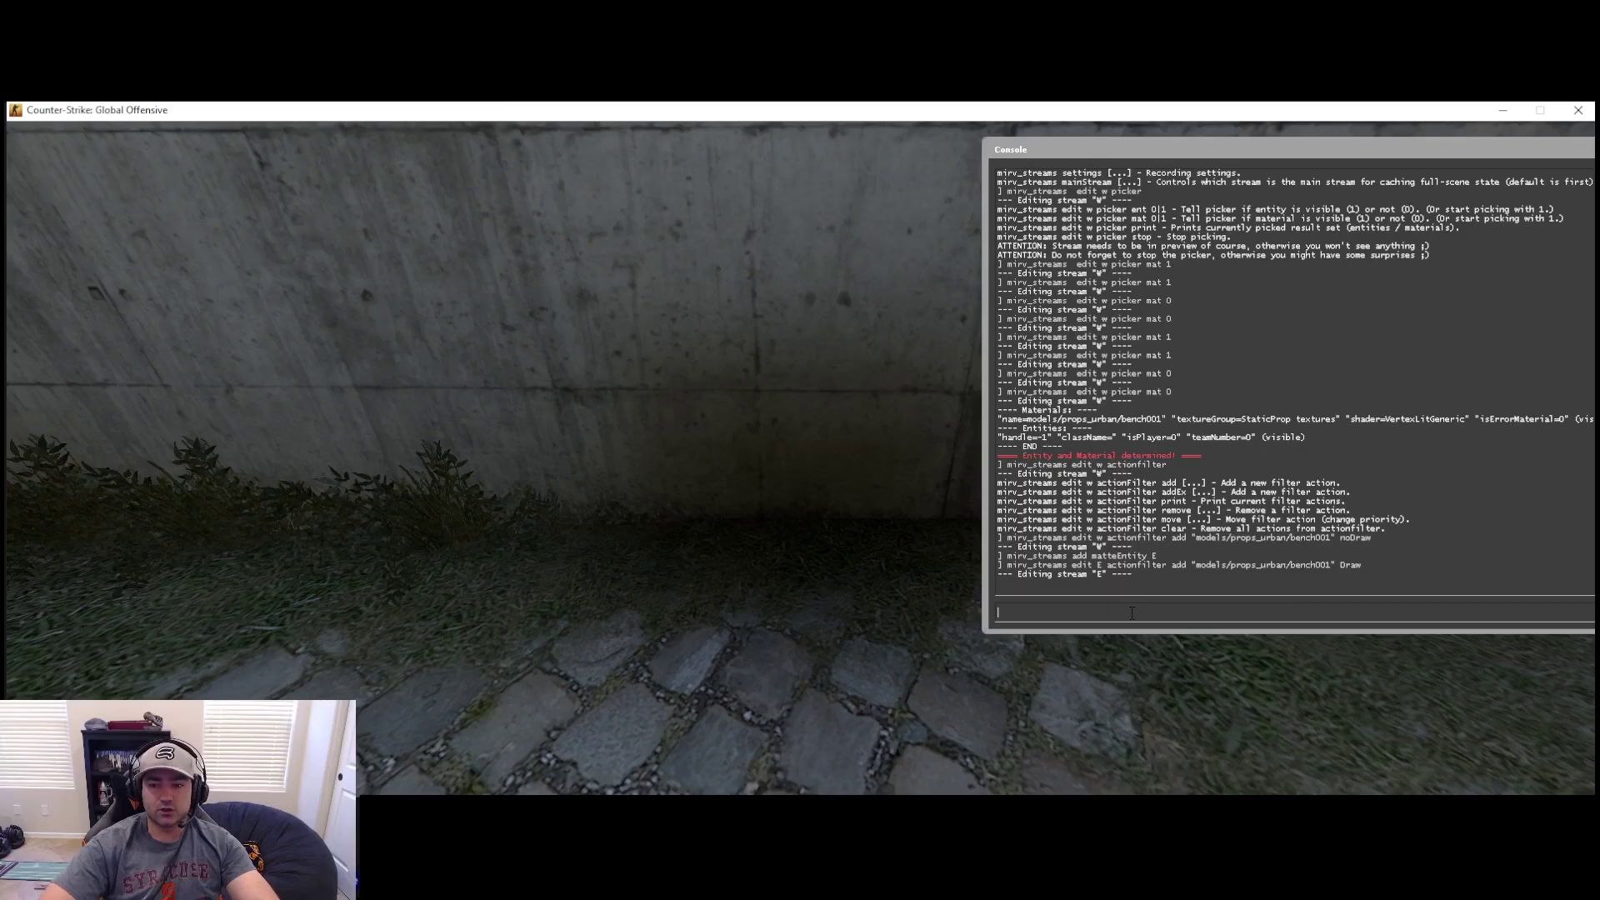
{"action": "key", "text": "Up"}
{"action": "key", "text": "Up"}
{"action": "key", "text": "Up"}
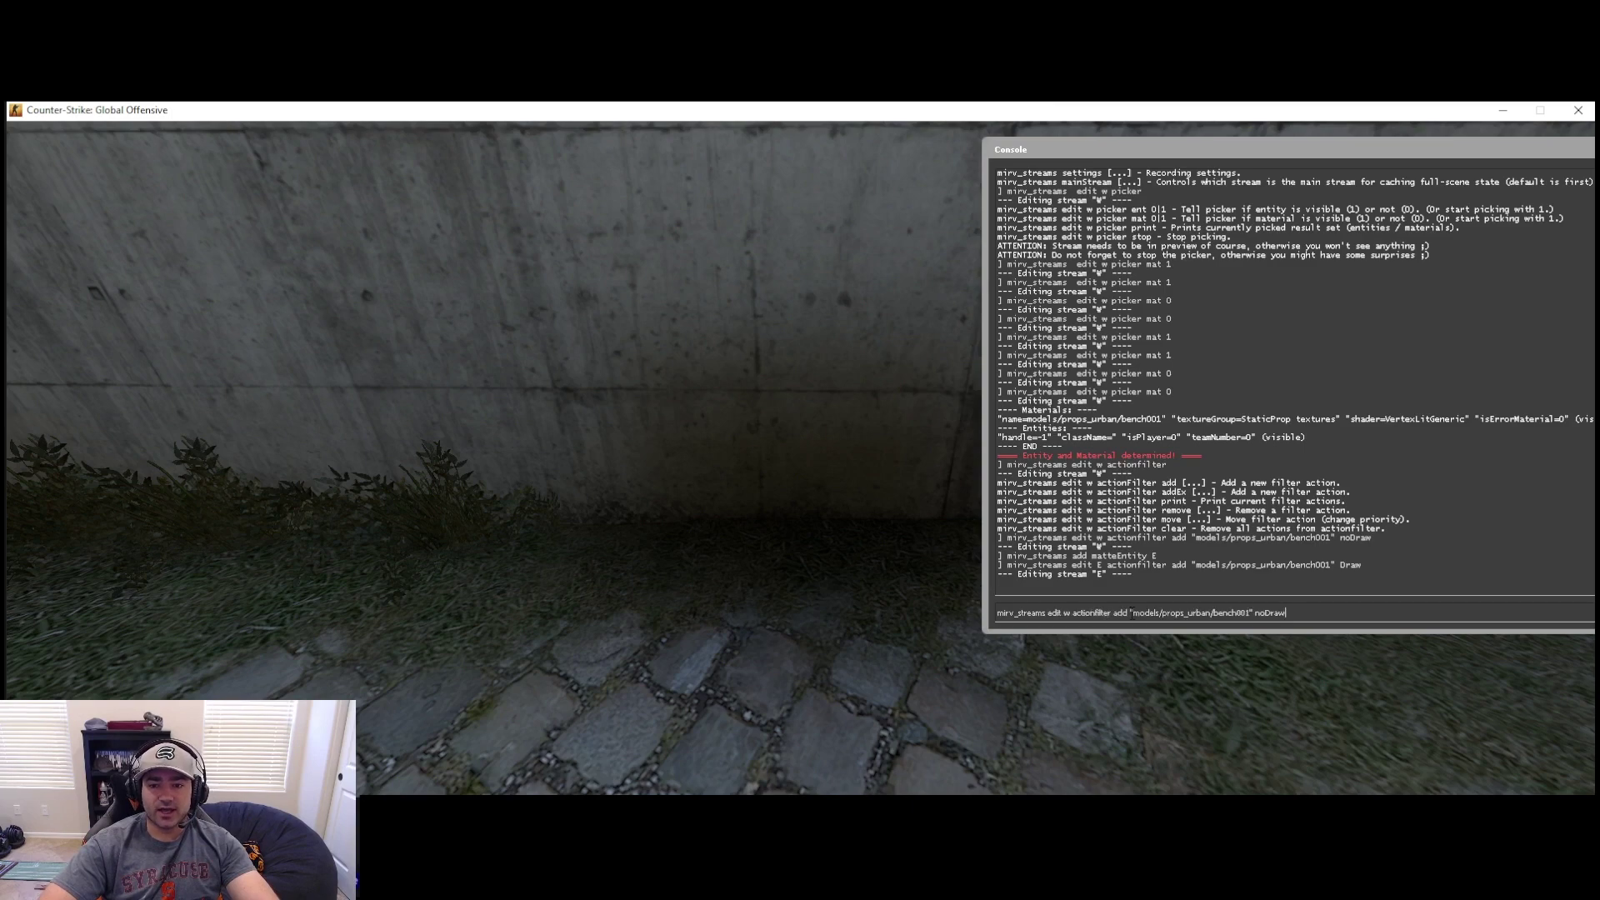
{"action": "key", "text": "BackSpace"}
{"action": "key", "text": "BackSpace"}
{"action": "key", "text": "BackSpace"}
{"action": "key", "text": "BackSpace"}
{"action": "key", "text": "BackSpace"}
{"action": "key", "text": "BackSpace"}
{"action": "key", "text": "BackSpace"}
{"action": "key", "text": "BackSpace"}
{"action": "key", "text": "BackSpace"}
{"action": "key", "text": "BackSpace"}
{"action": "key", "text": "BackSpace"}
{"action": "key", "text": "BackSpace"}
{"action": "key", "text": "BackSpace"}
{"action": "key", "text": "BackSpace"}
{"action": "key", "text": "BackSpace"}
{"action": "key", "text": "BackSpace"}
{"action": "key", "text": "BackSpace"}
{"action": "key", "text": "BackSpace"}
{"action": "key", "text": "BackSpace"}
{"action": "key", "text": "BackSpace"}
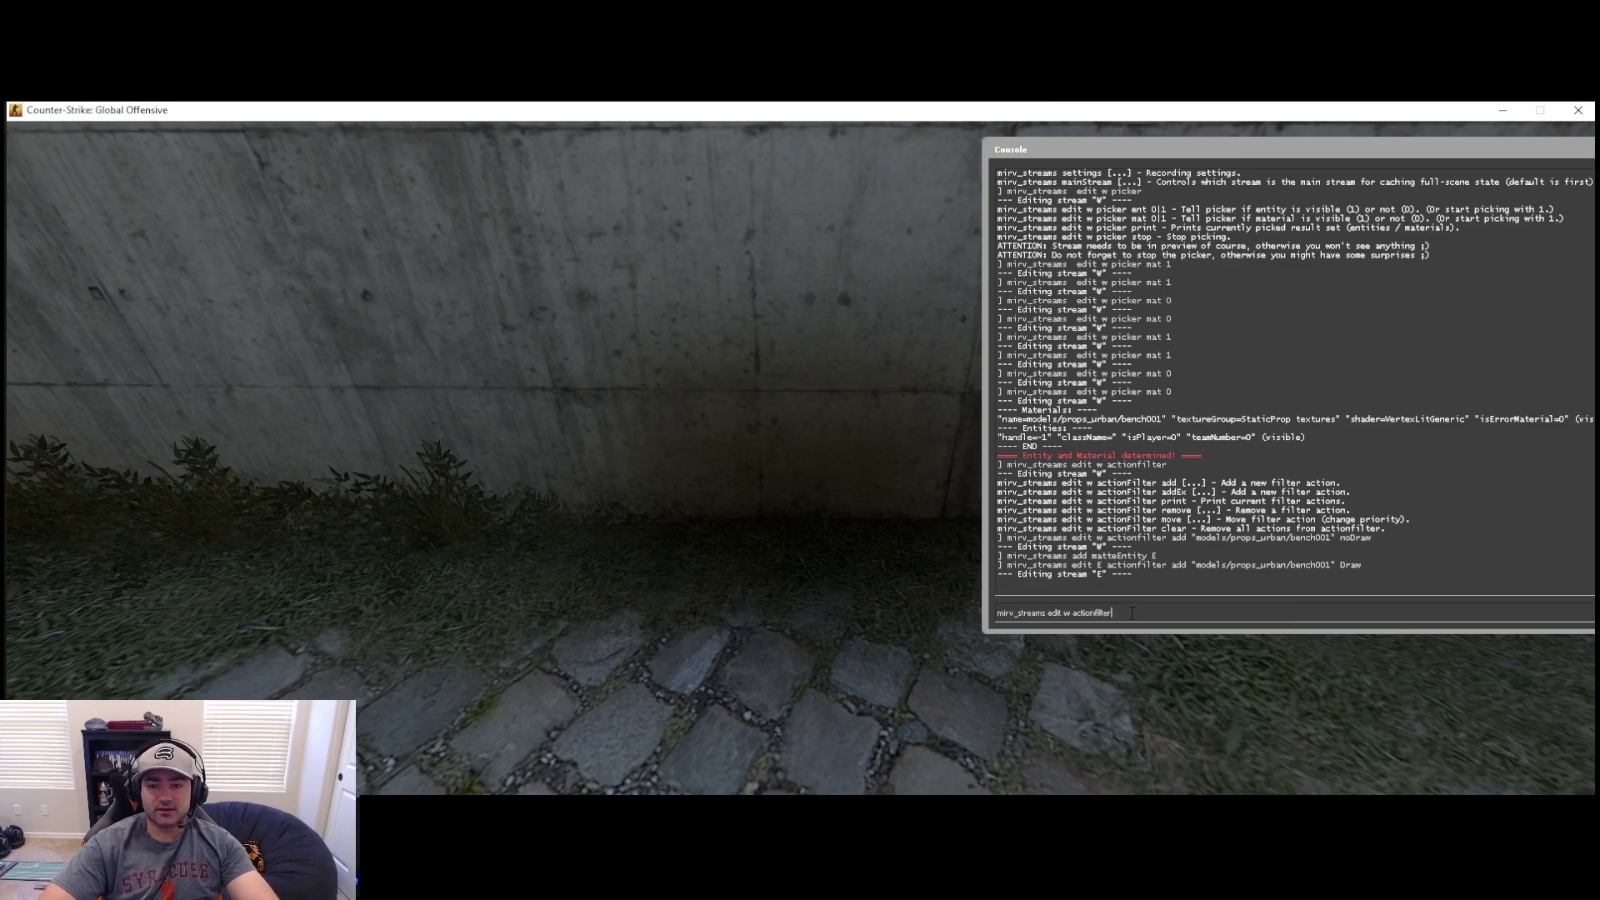
{"action": "type", "text": "edit w picker"}
{"action": "key", "text": "Return"}
{"action": "key", "text": "Up"}
{"action": "type", "text": "s"}
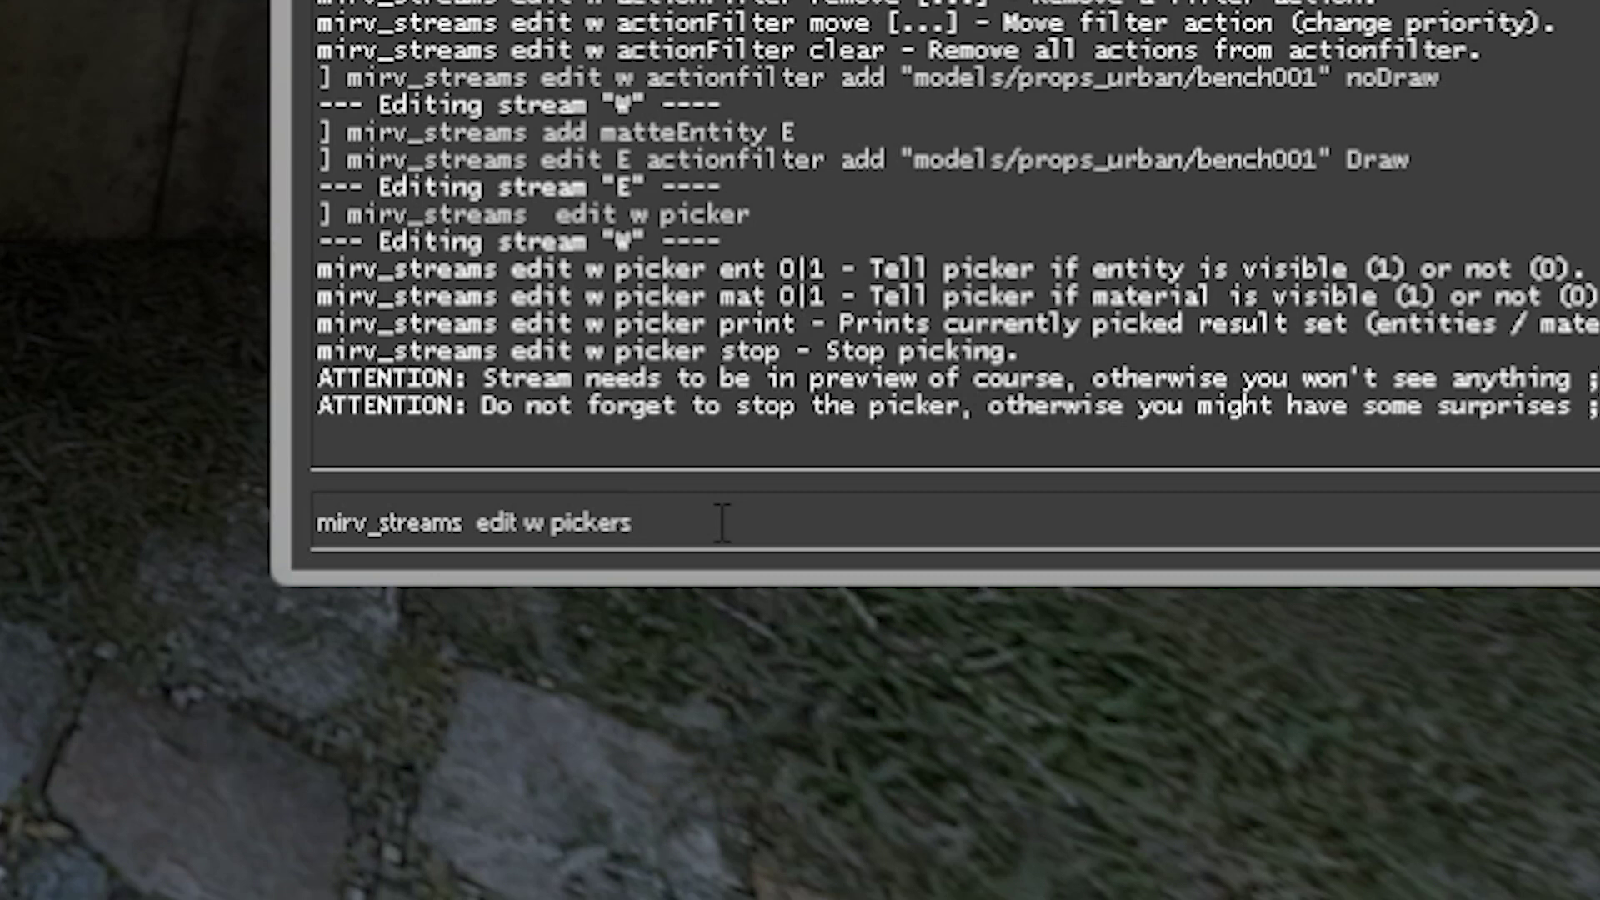
{"action": "key", "text": "BackSpace"}
{"action": "type", "text": "stop"}
{"action": "key", "text": "Return"}
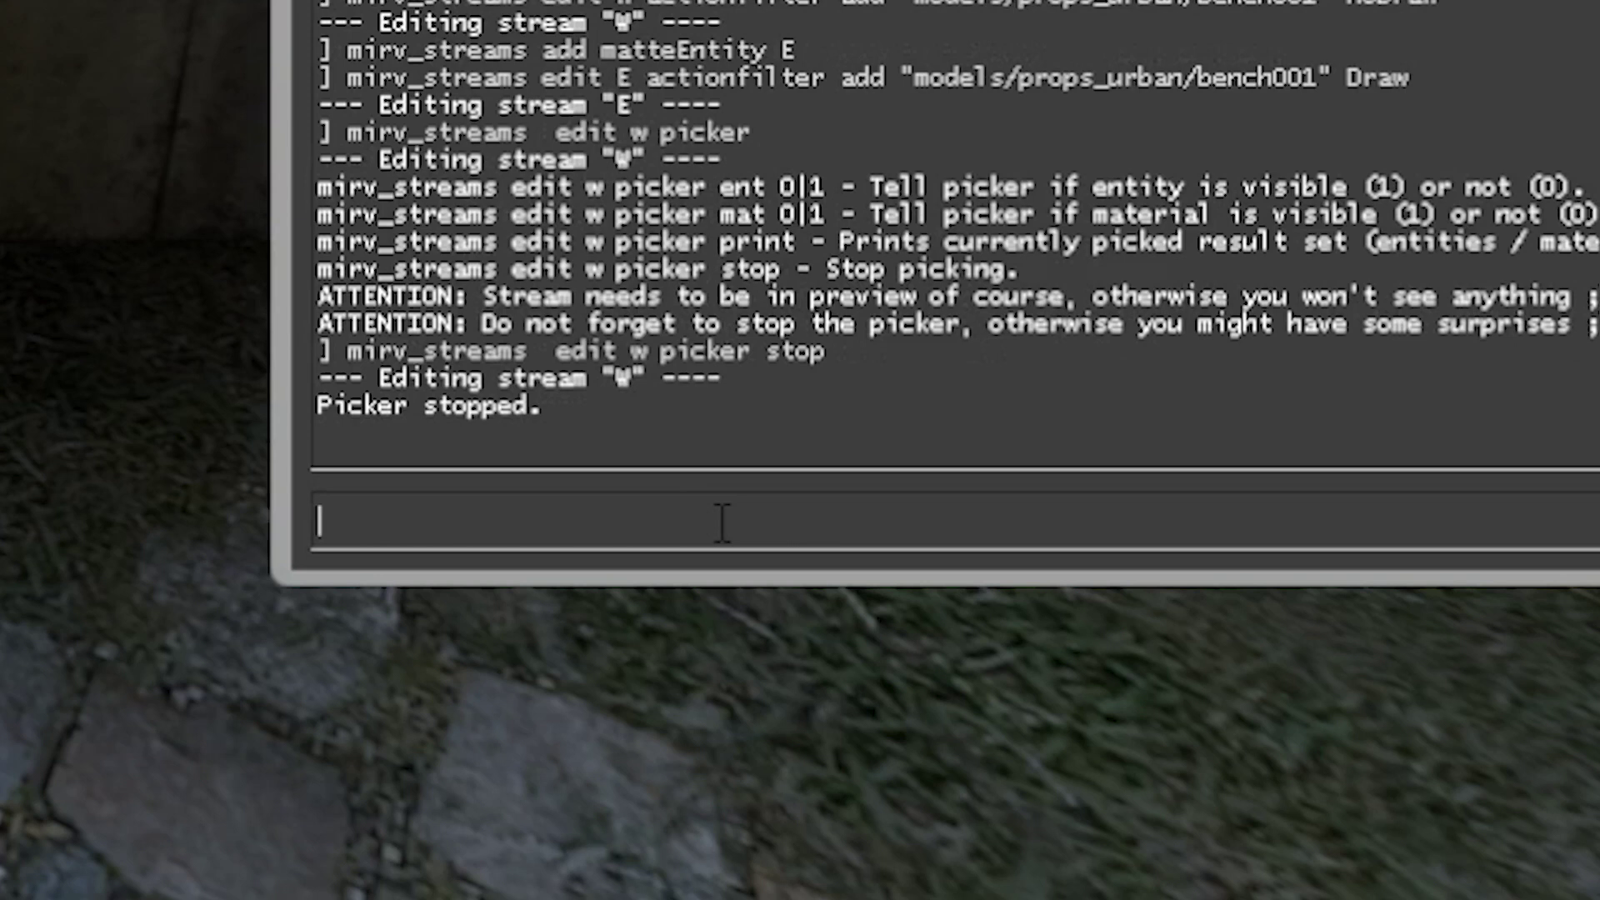
Enter mirv_streams preview E into the console input.
{"action": "key", "text": "Up"}
{"action": "key", "text": "Up"}
{"action": "key", "text": "Up"}
{"action": "key", "text": "Up"}
{"action": "key", "text": "Up"}
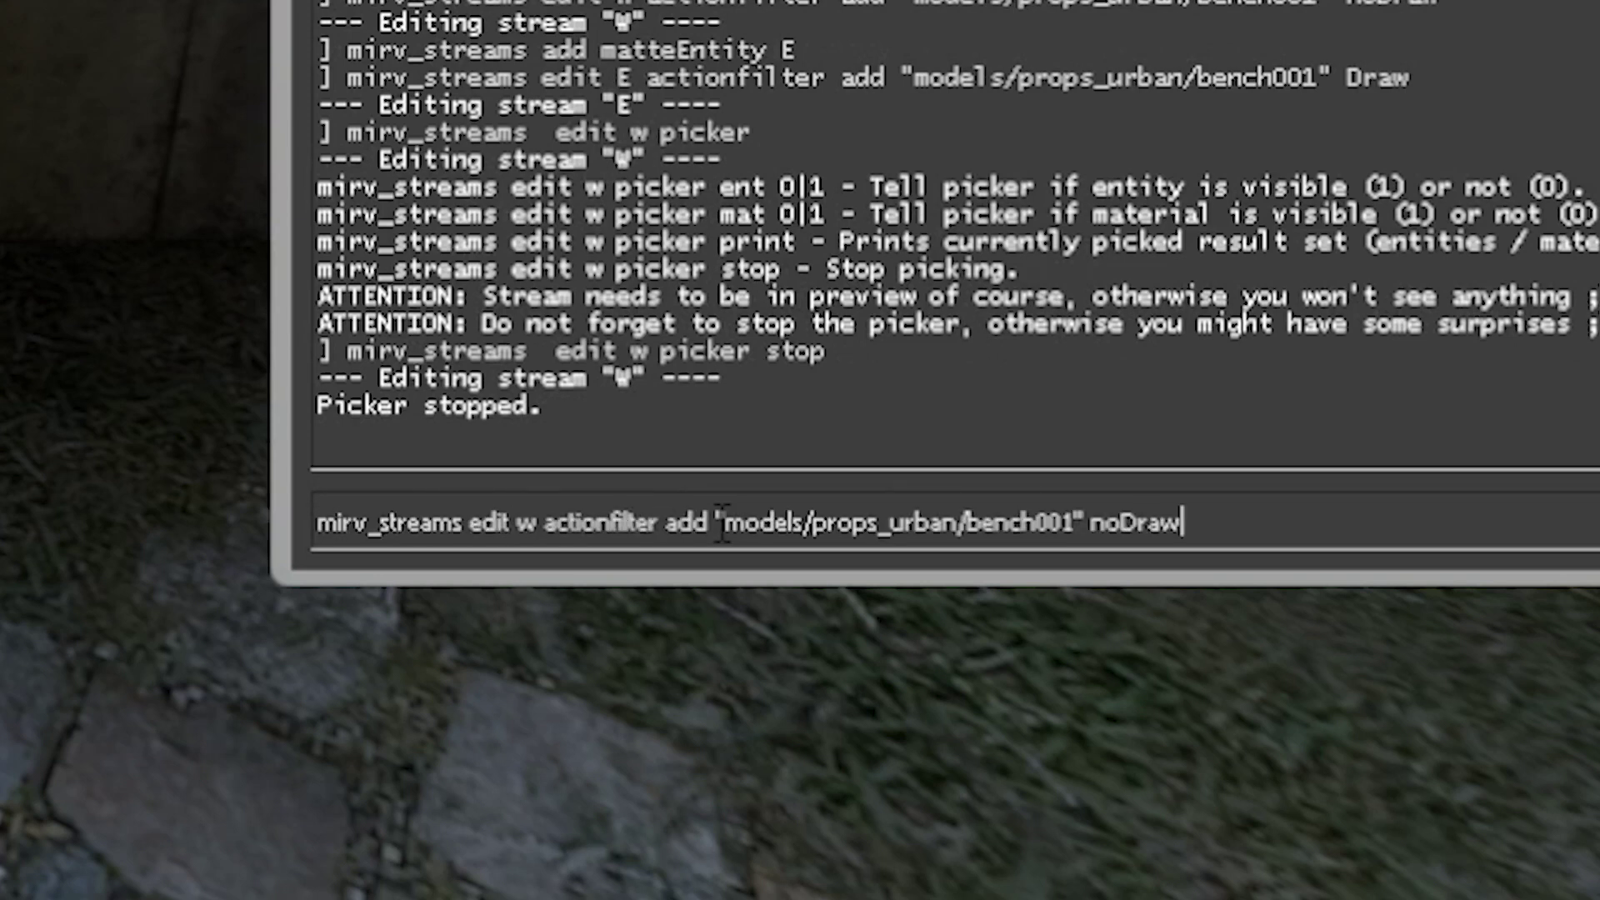
{"action": "key", "text": "Down"}
{"action": "key", "text": "Up"}
{"action": "key", "text": "Up"}
{"action": "key", "text": "BackSpace"}
{"action": "key", "text": "BackSpace"}
{"action": "key", "text": "BackSpace"}
{"action": "key", "text": "BackSpace"}
{"action": "key", "text": "BackSpace"}
{"action": "key", "text": "BackSpace"}
{"action": "key", "text": "BackSpace"}
{"action": "key", "text": "BackSpace"}
{"action": "key", "text": "BackSpace"}
{"action": "key", "text": "BackSpace"}
{"action": "key", "text": "BackSpace"}
{"action": "key", "text": "BackSpace"}
{"action": "key", "text": "BackSpace"}
{"action": "key", "text": "BackSpace"}
{"action": "key", "text": "BackSpace"}
{"action": "key", "text": "BackSpace"}
{"action": "key", "text": "BackSpace"}
{"action": "key", "text": "BackSpace"}
{"action": "key", "text": "BackSpace"}
{"action": "key", "text": "BackSpace"}
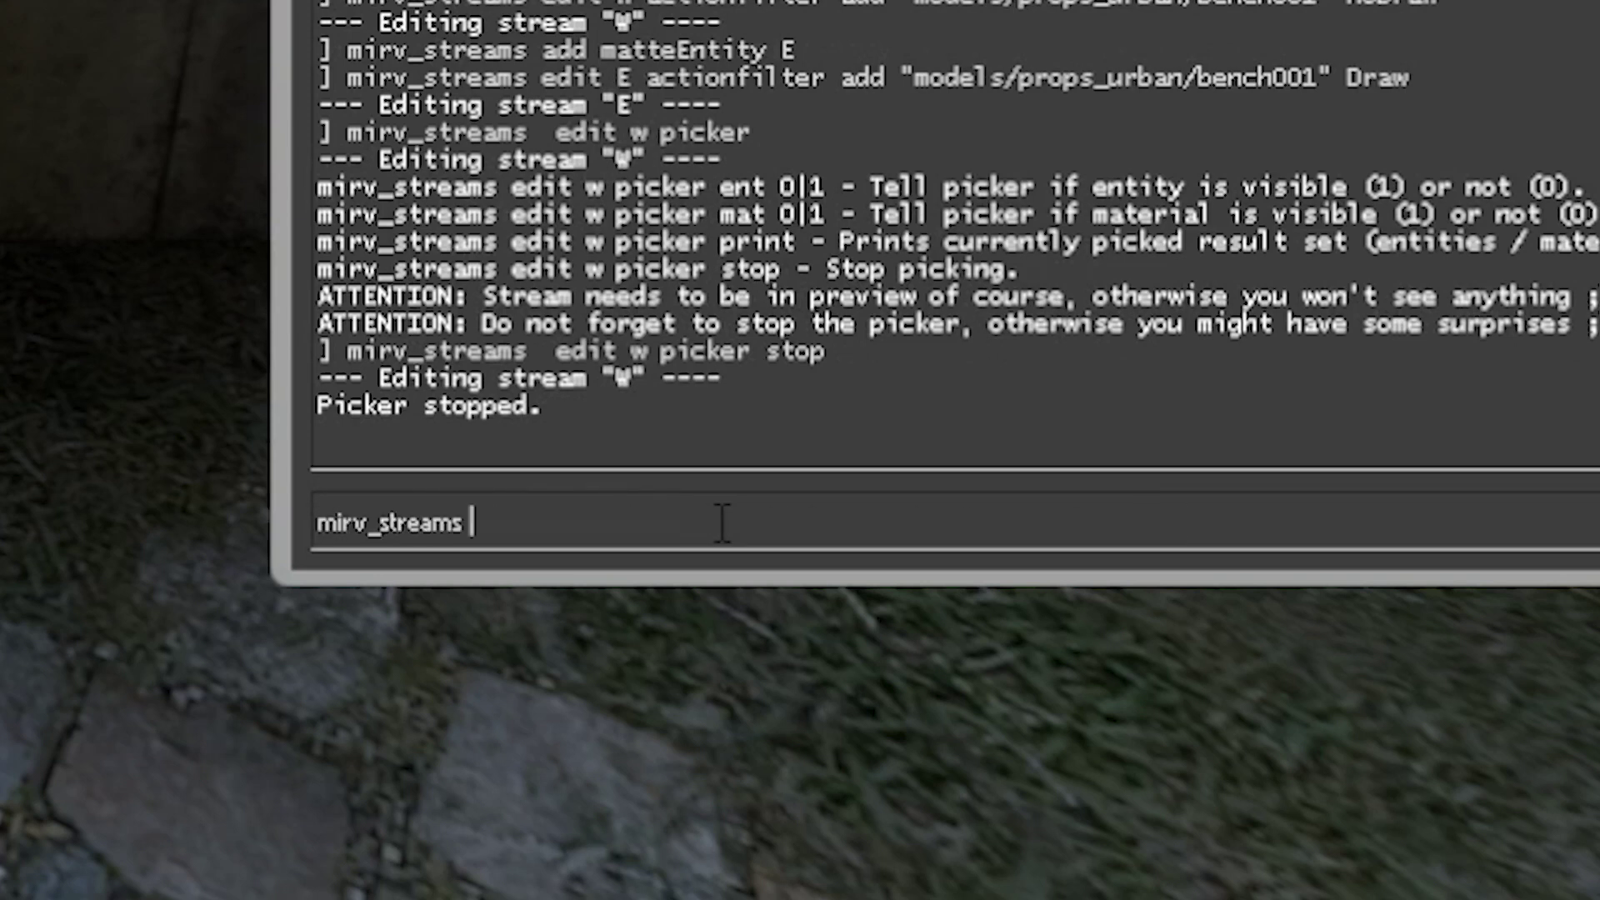
{"action": "type", "text": "edit w"}
{"action": "key", "text": "BackSpace"}
{"action": "key", "text": "BackSpace"}
{"action": "key", "text": "BackSpace"}
{"action": "key", "text": "BackSpace"}
{"action": "key", "text": "BackSpace"}
{"action": "key", "text": "BackSpace"}
{"action": "key", "text": "BackSpace"}
{"action": "type", "text": "preview W"}
{"action": "key", "text": "BackSpace"}
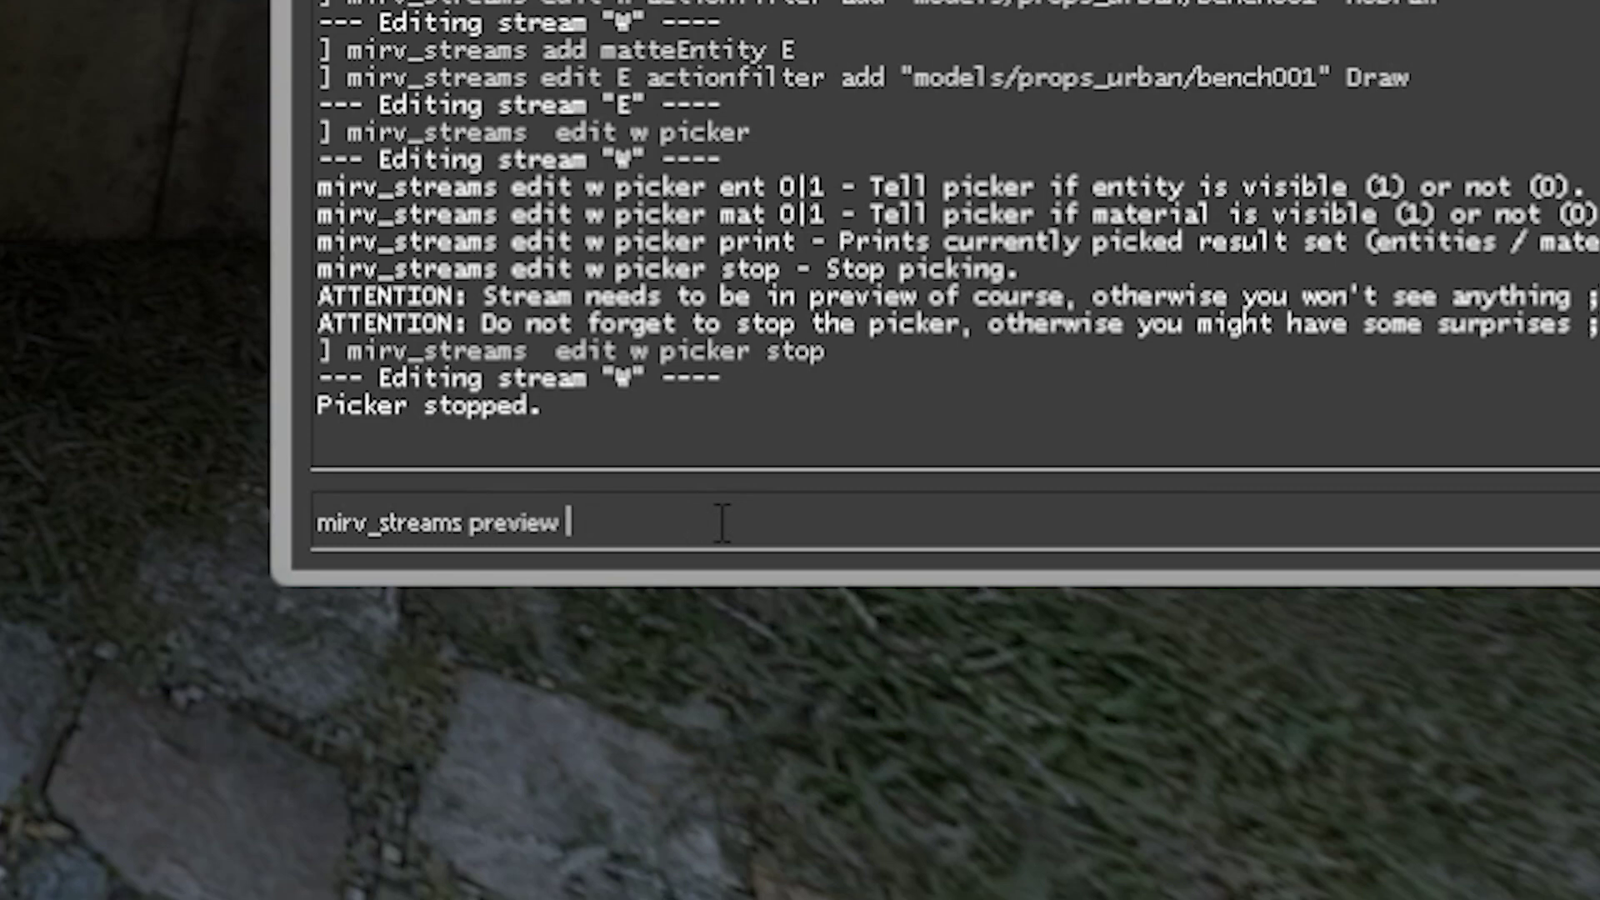
{"action": "type", "text": "E"}
{"action": "key", "text": "Return"}
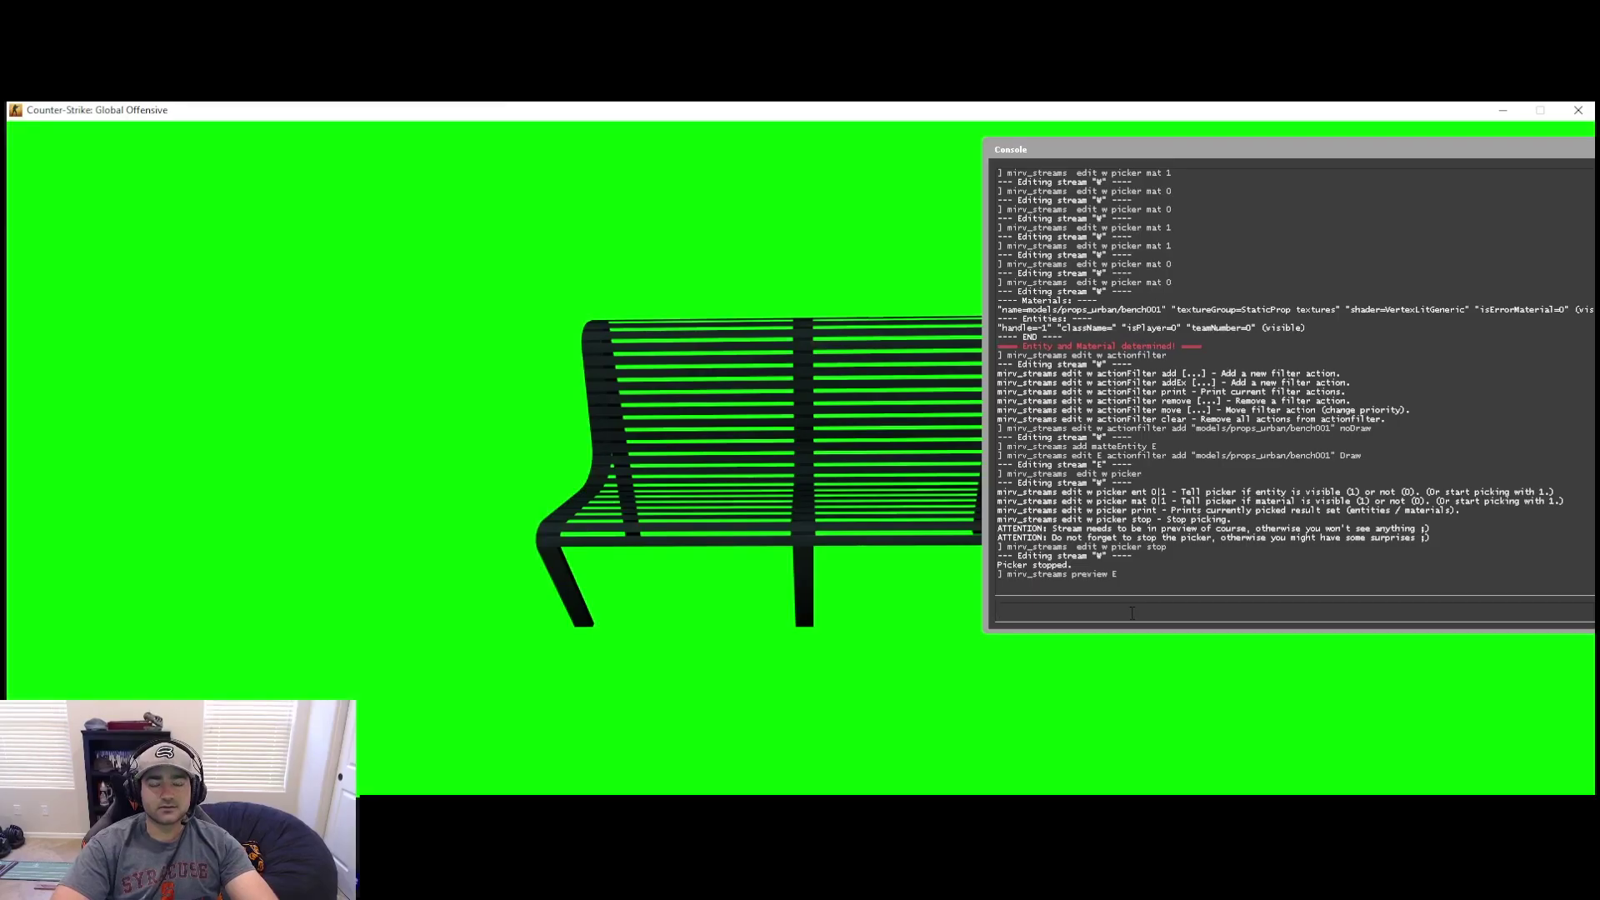